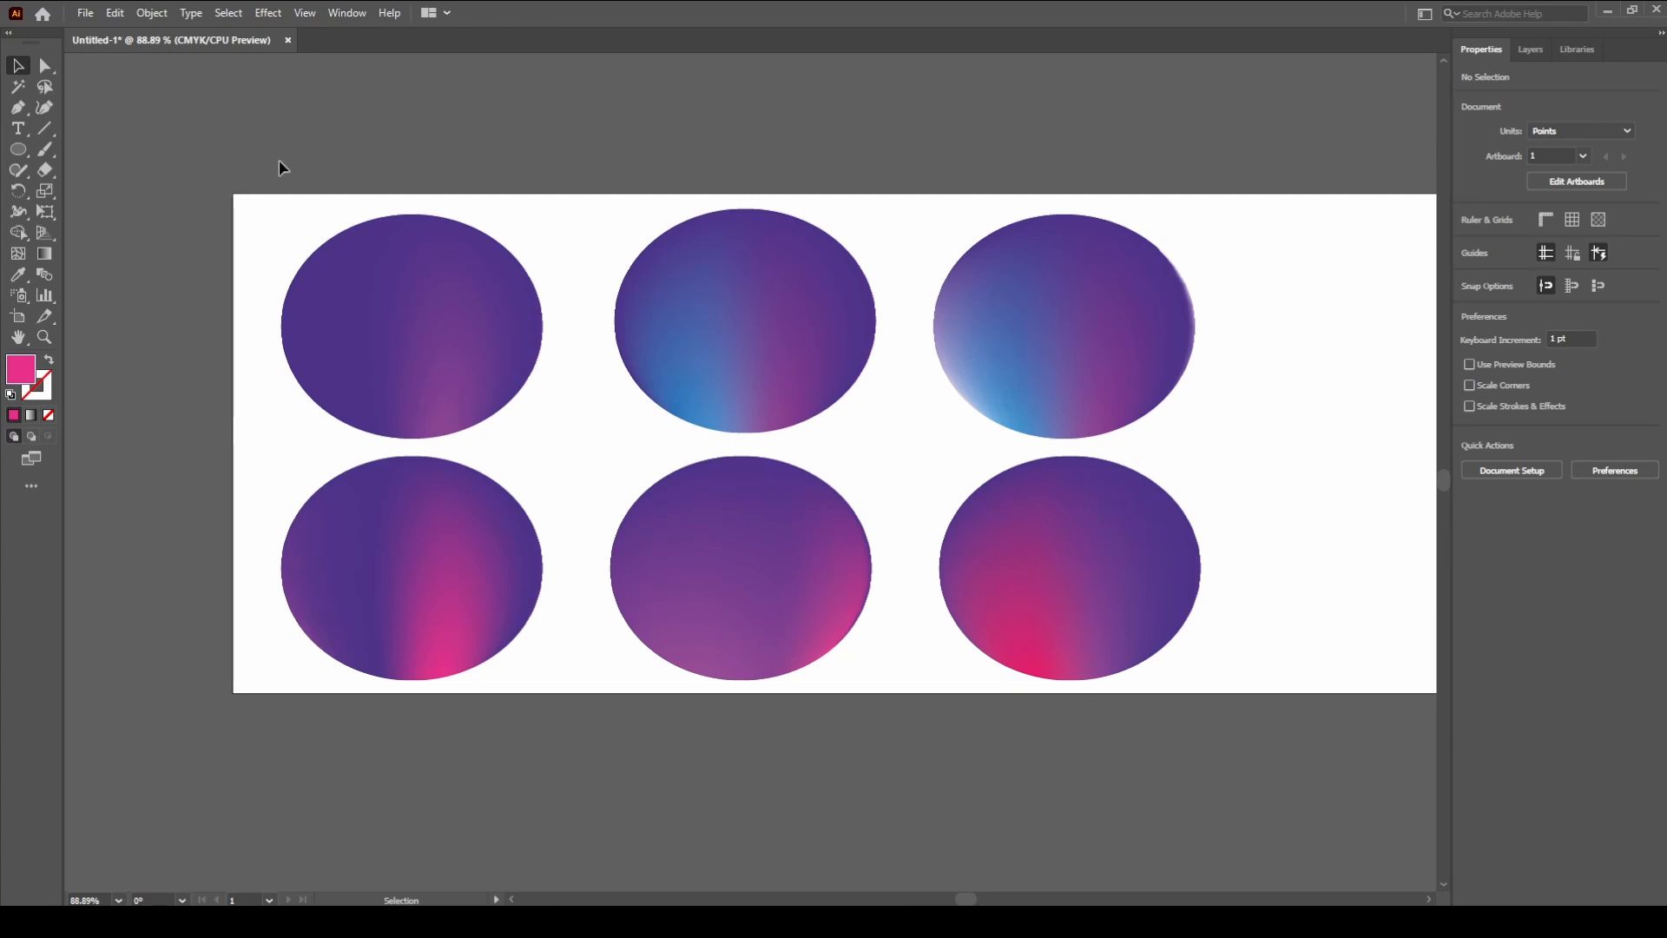
Delete all six gradient ellipses from the artboard
drag(265, 223, 476, 702)
drag(1214, 739, 1236, 717)
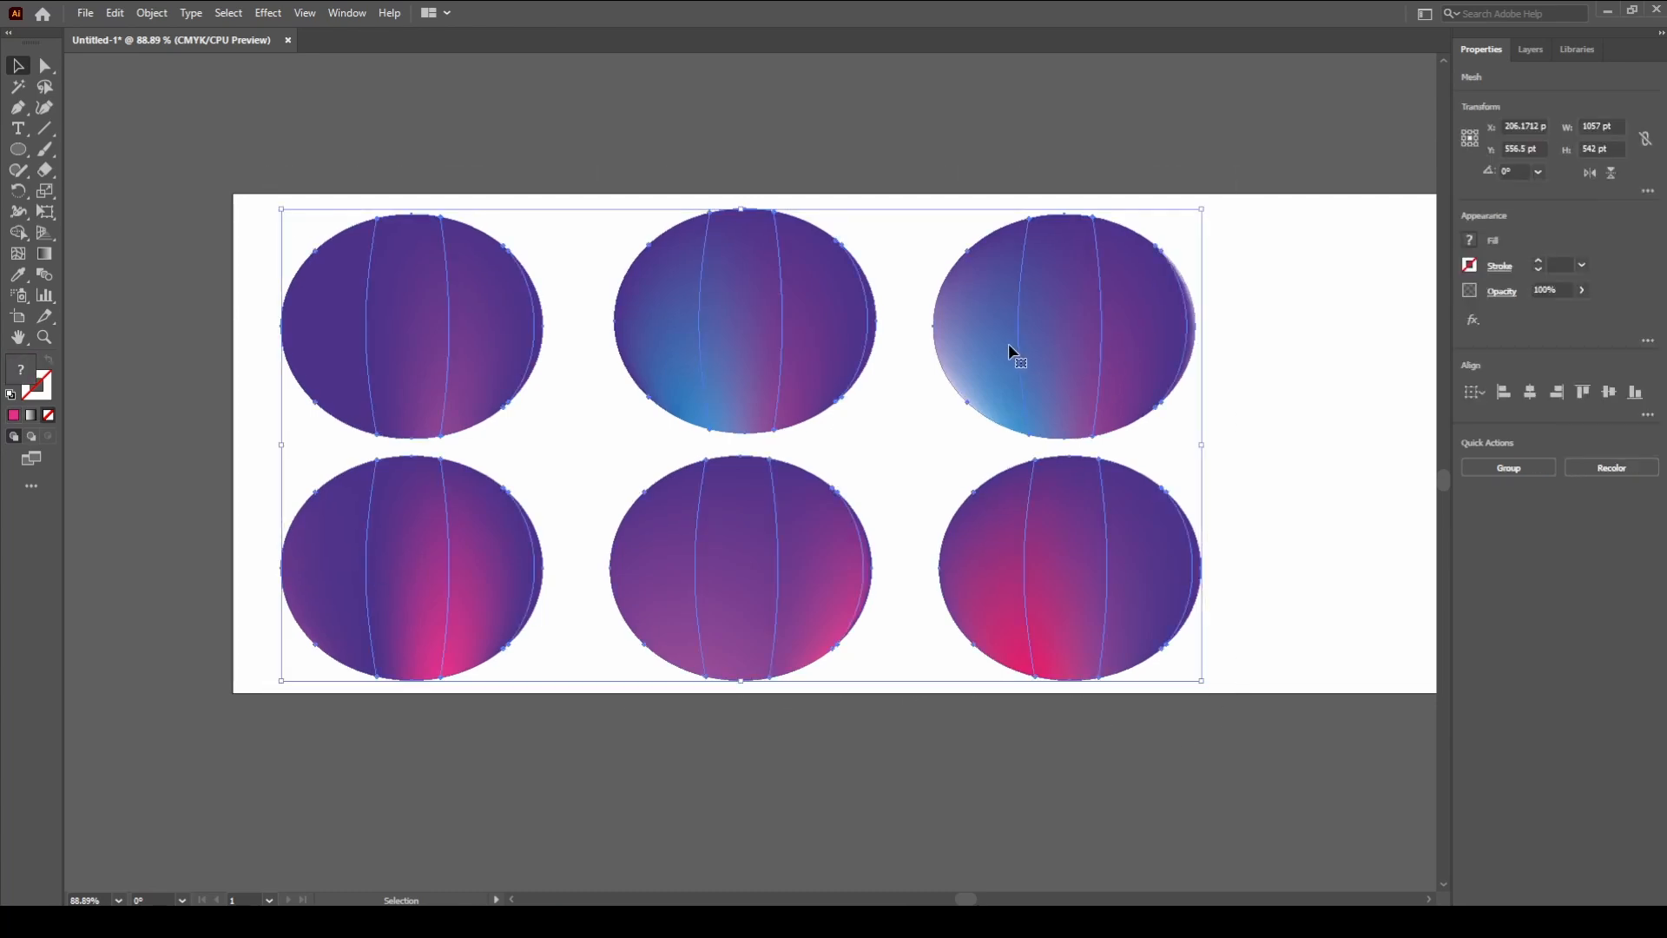
key(Delete)
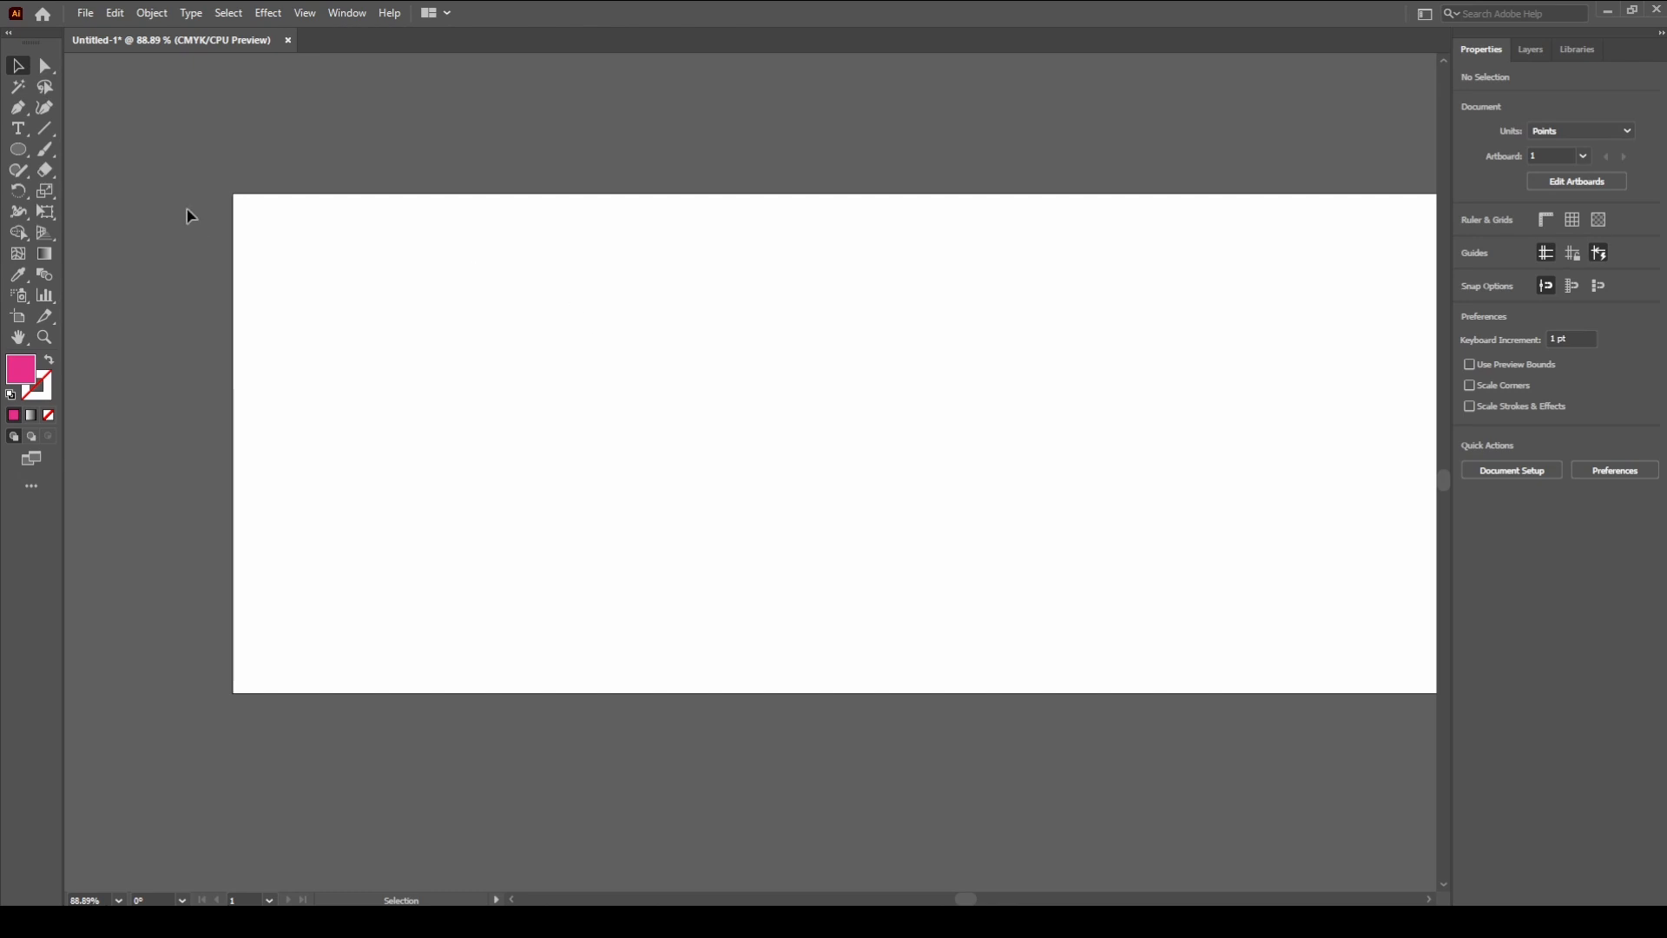
Draw an ellipse about 267 pt wide and 229 pt high in the upper-left area of the empty artboard
click(17, 151)
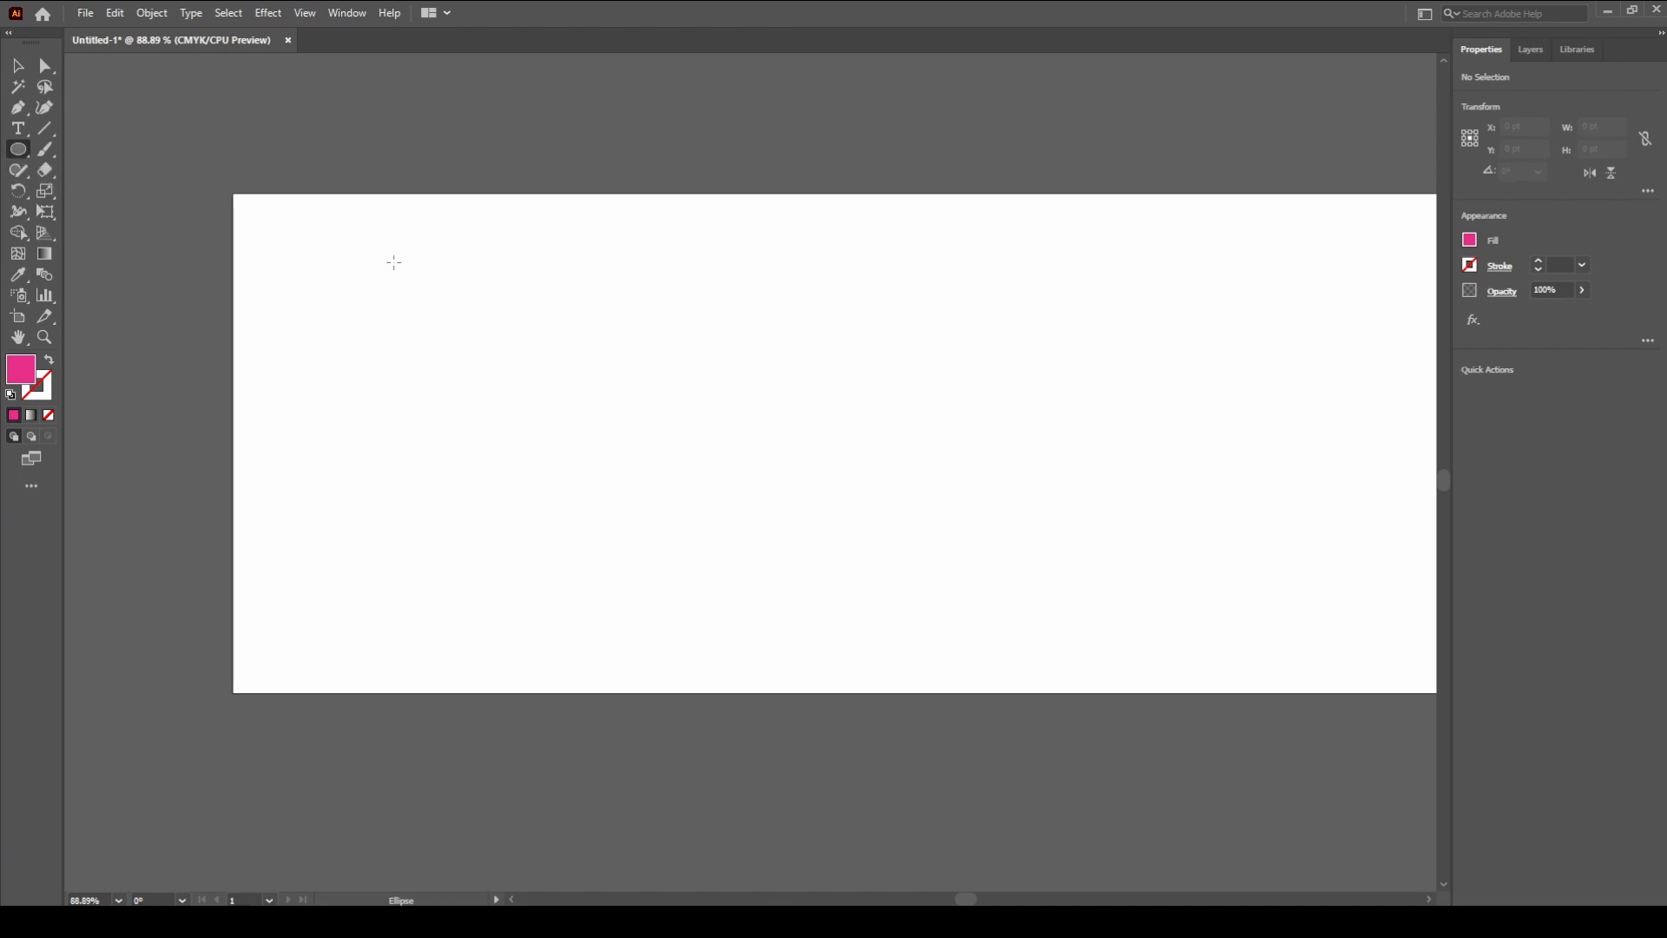
drag(394, 262, 627, 462)
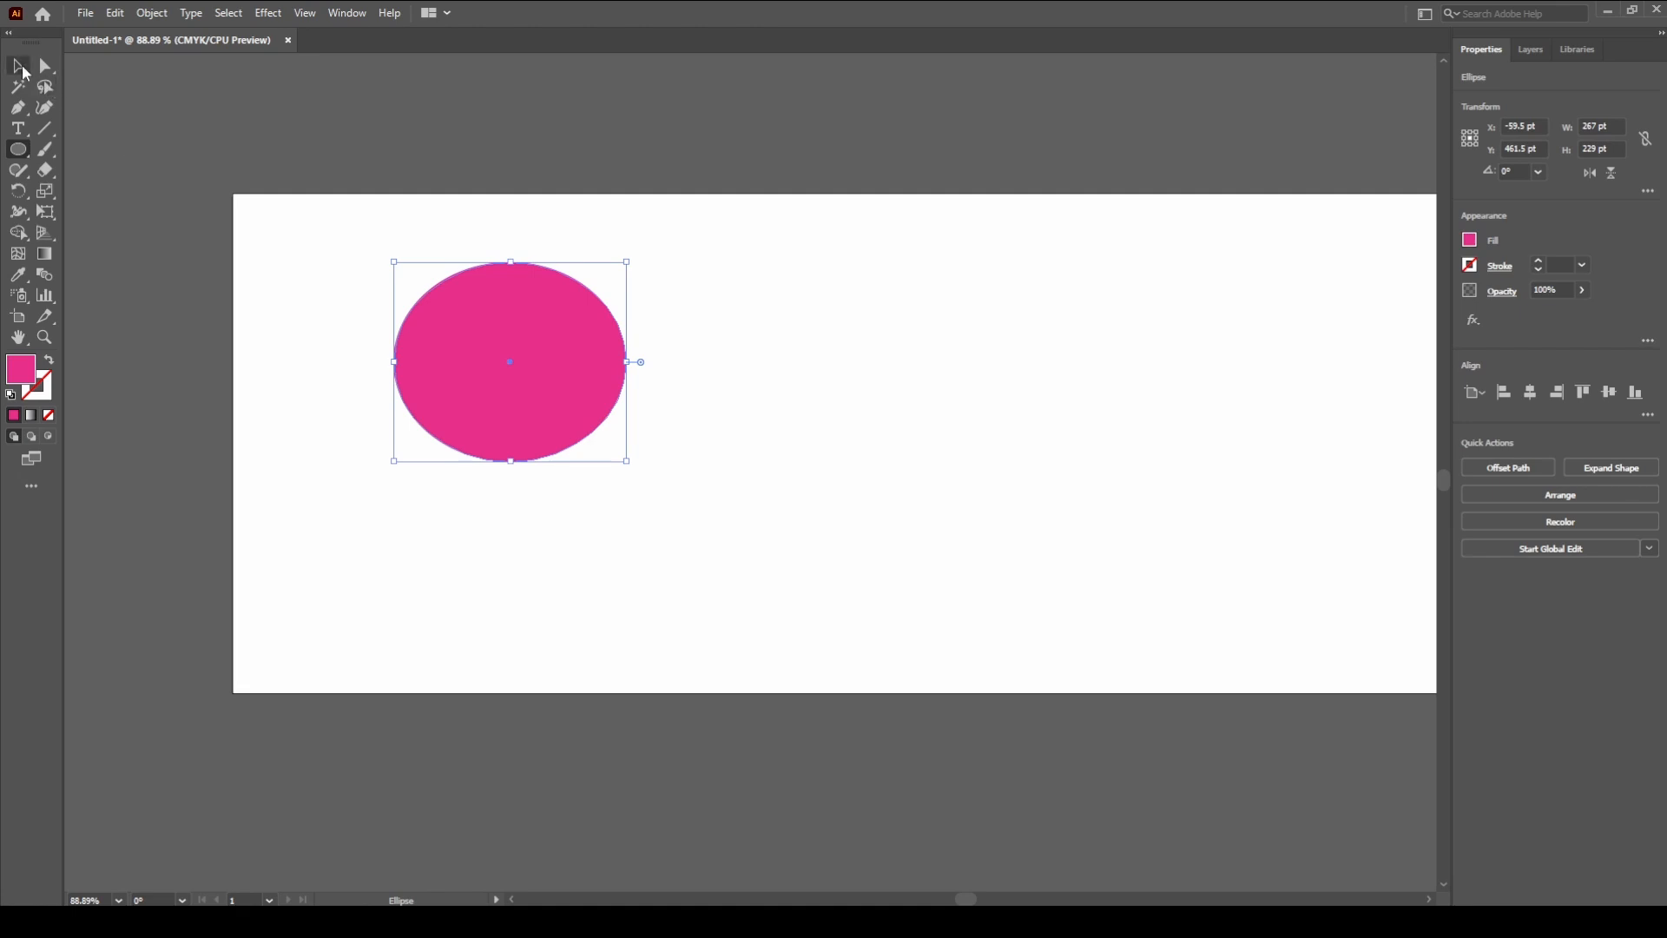
click(23, 70)
click(423, 165)
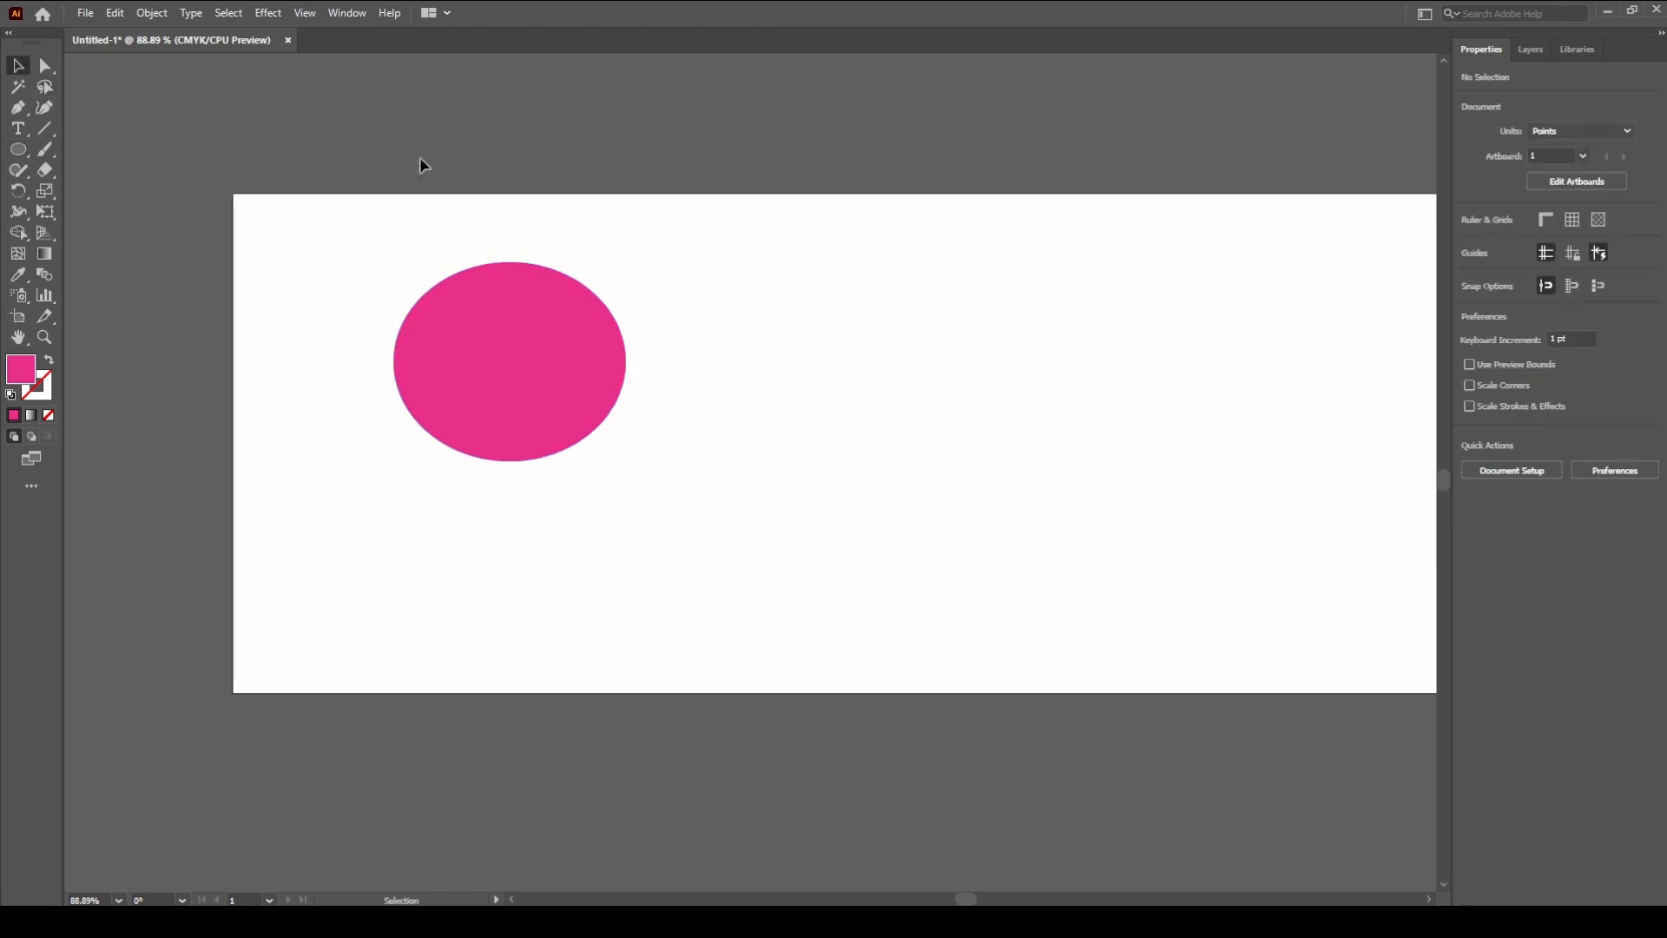
Fill the ellipse with violet 7A08FF
click(517, 331)
double_click(30, 379)
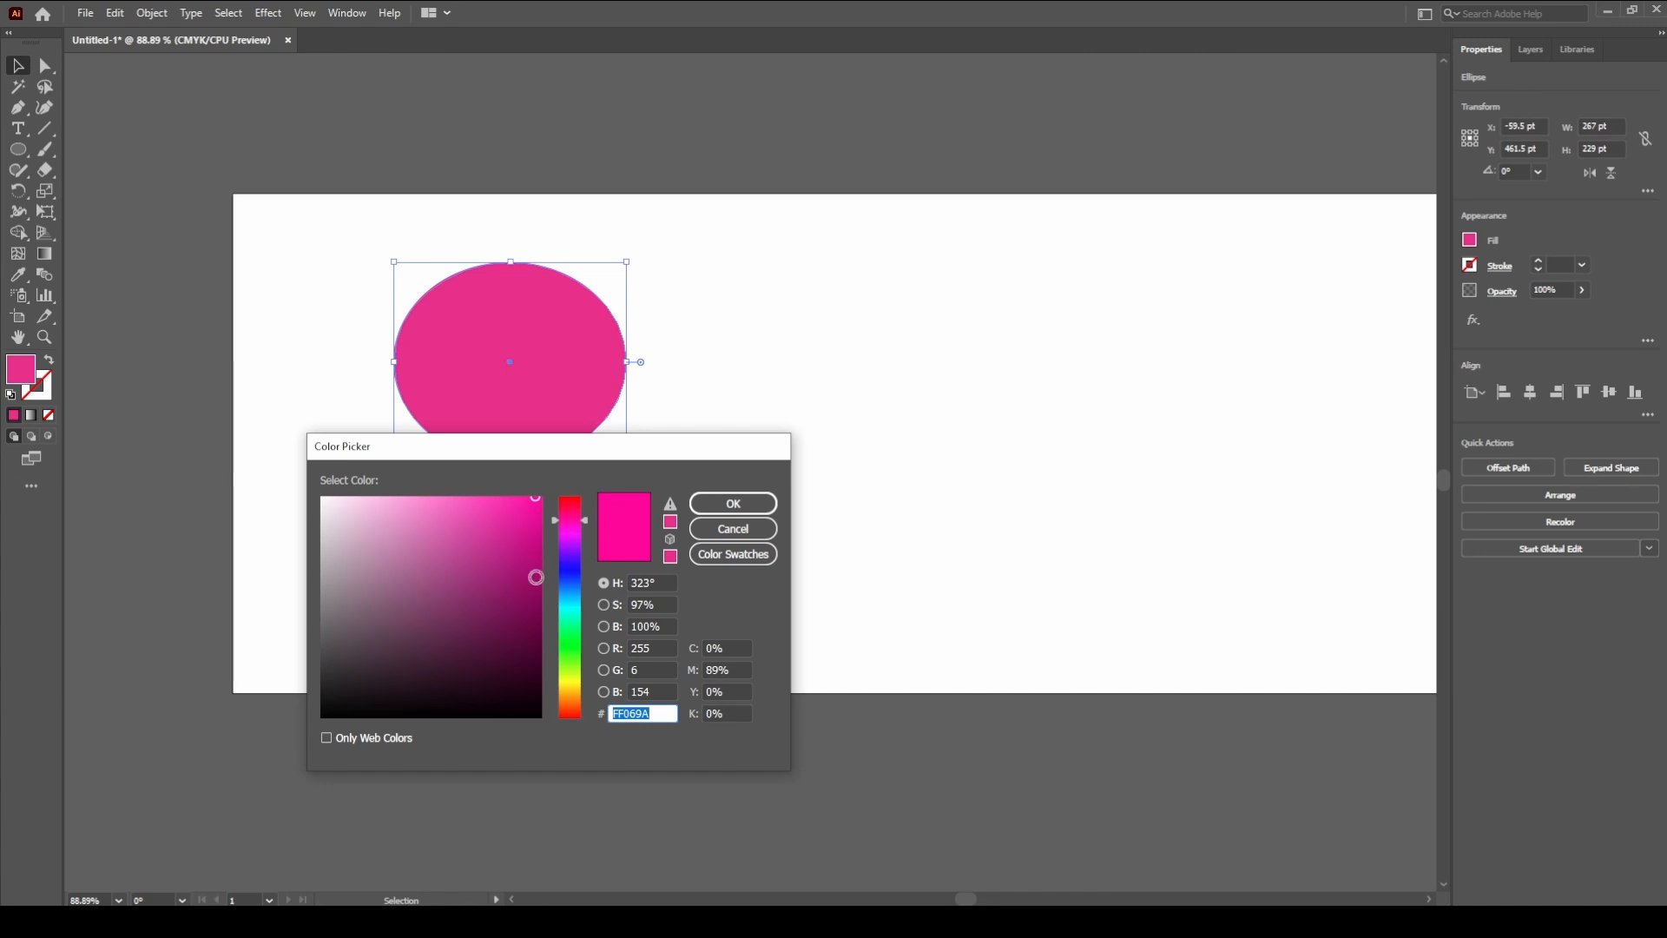
drag(589, 537, 589, 554)
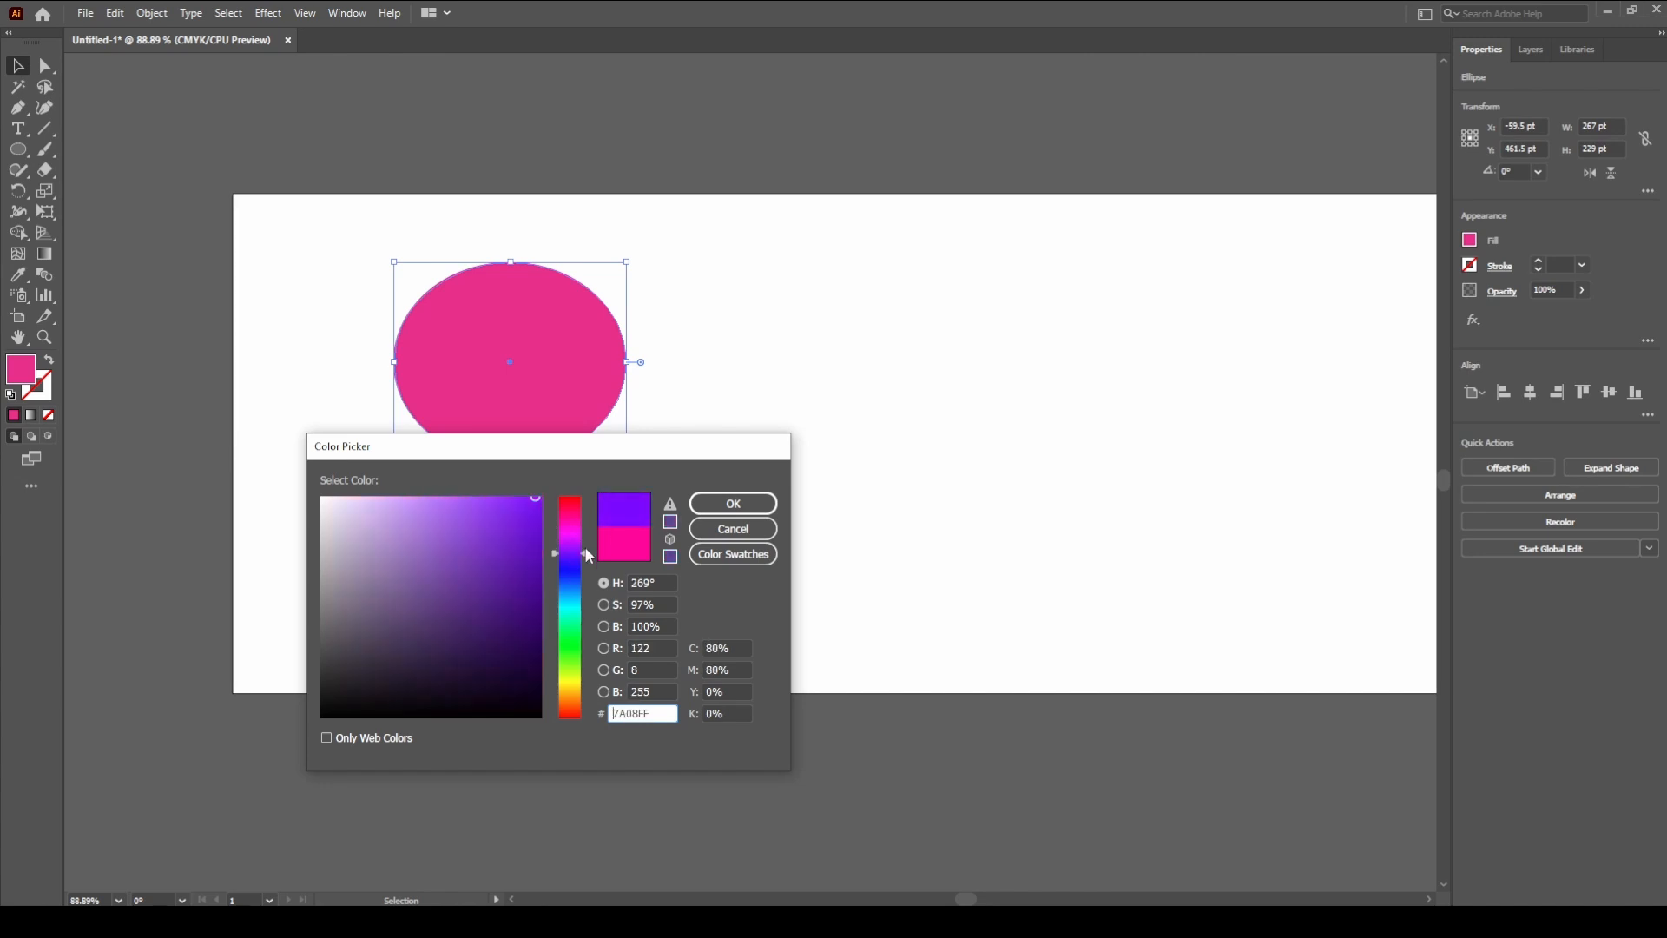
click(718, 508)
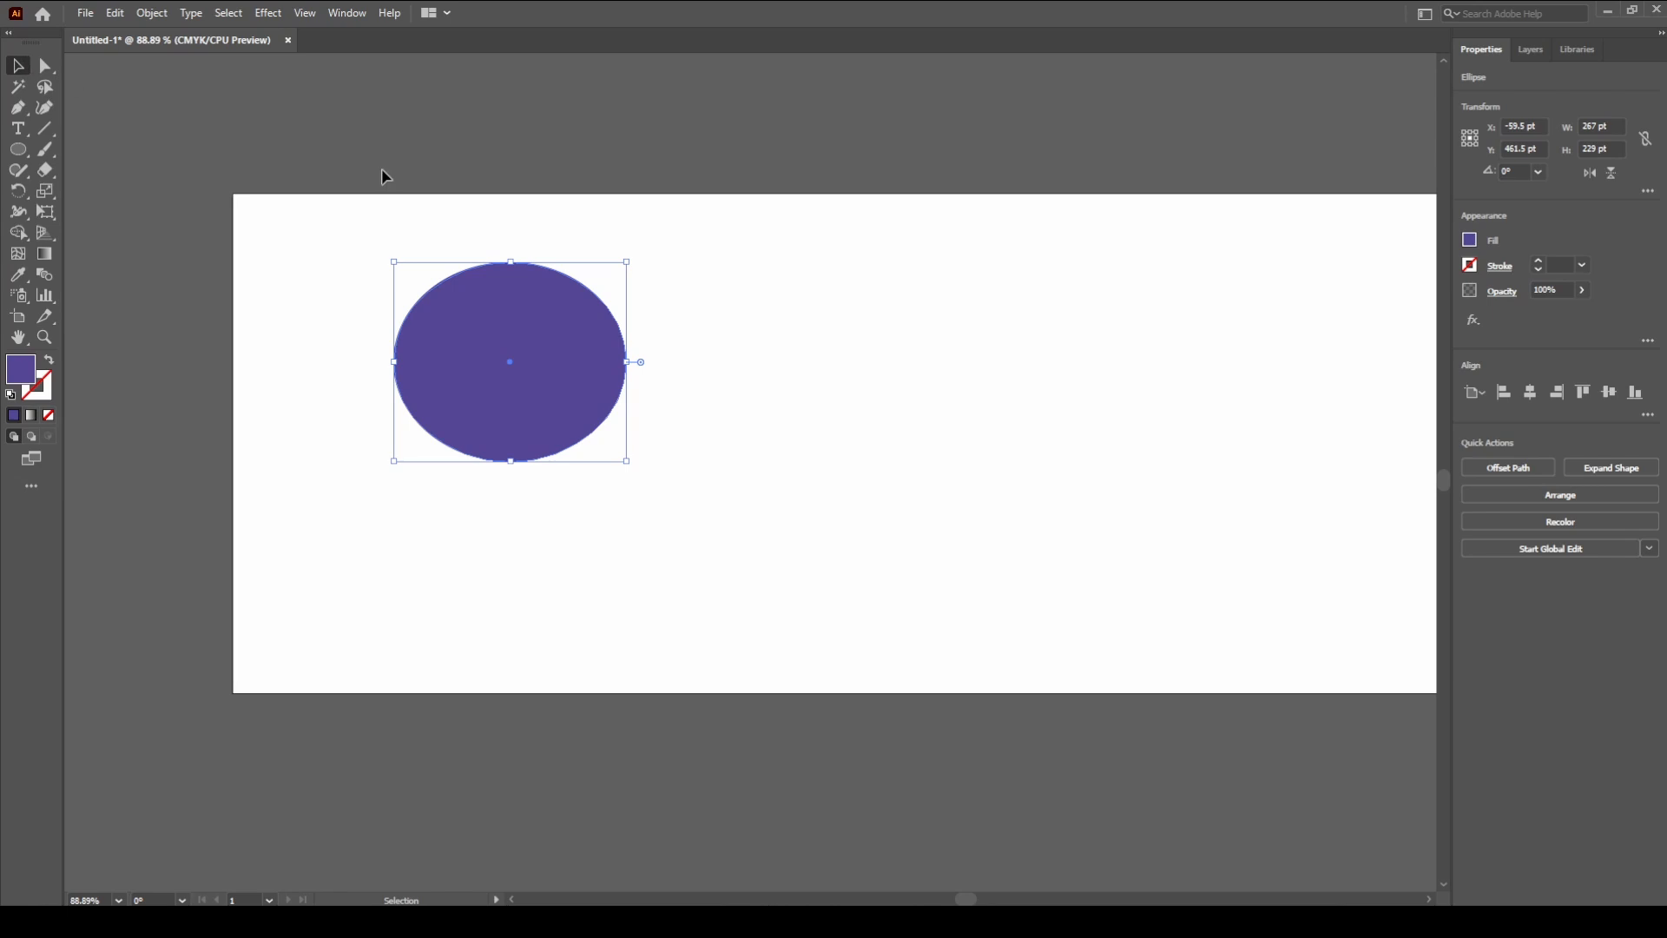
click(382, 168)
Add two vertical mesh lines to the violet ellipse with the Mesh tool, one on each side of its centre
click(434, 302)
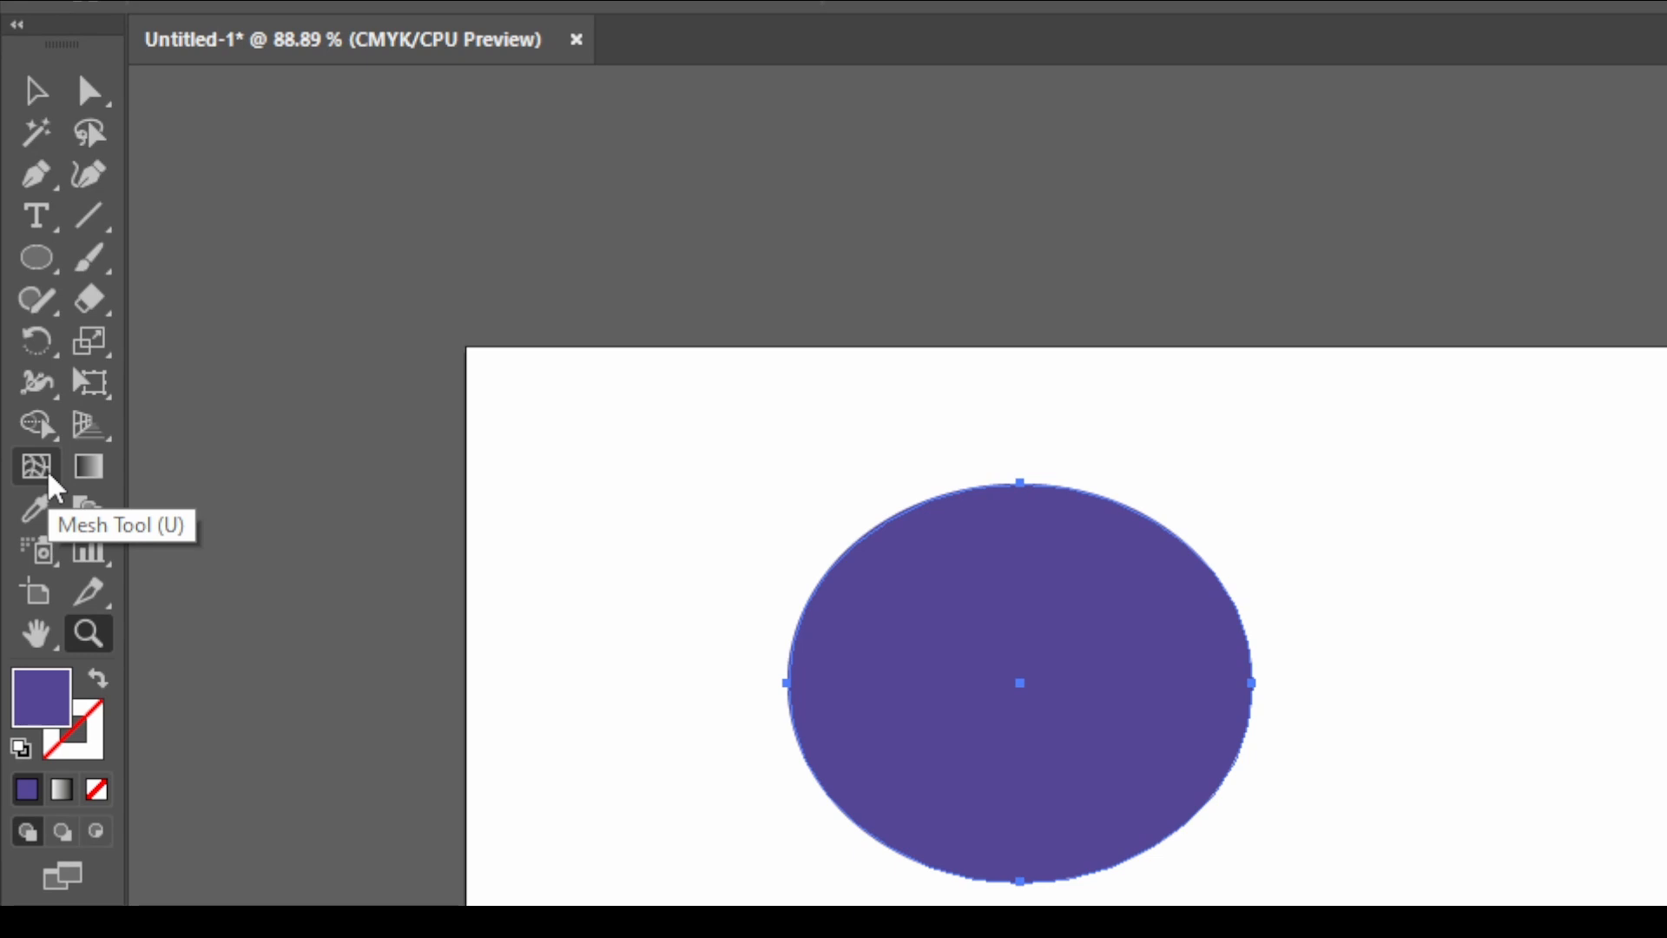
click(18, 254)
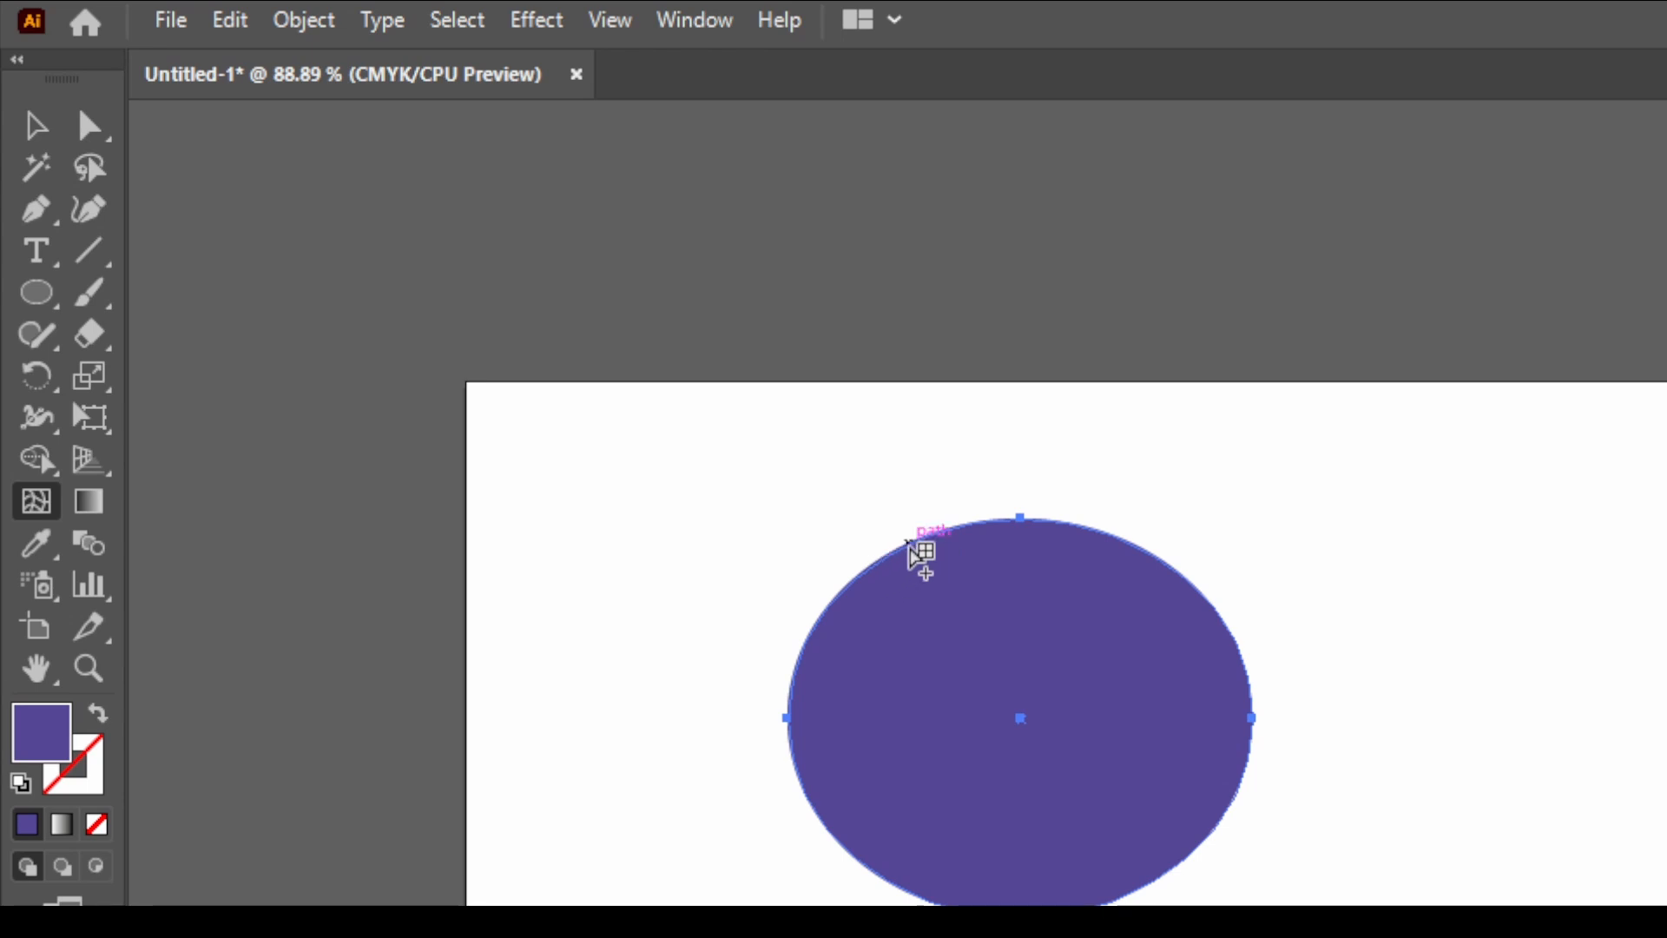
click(938, 531)
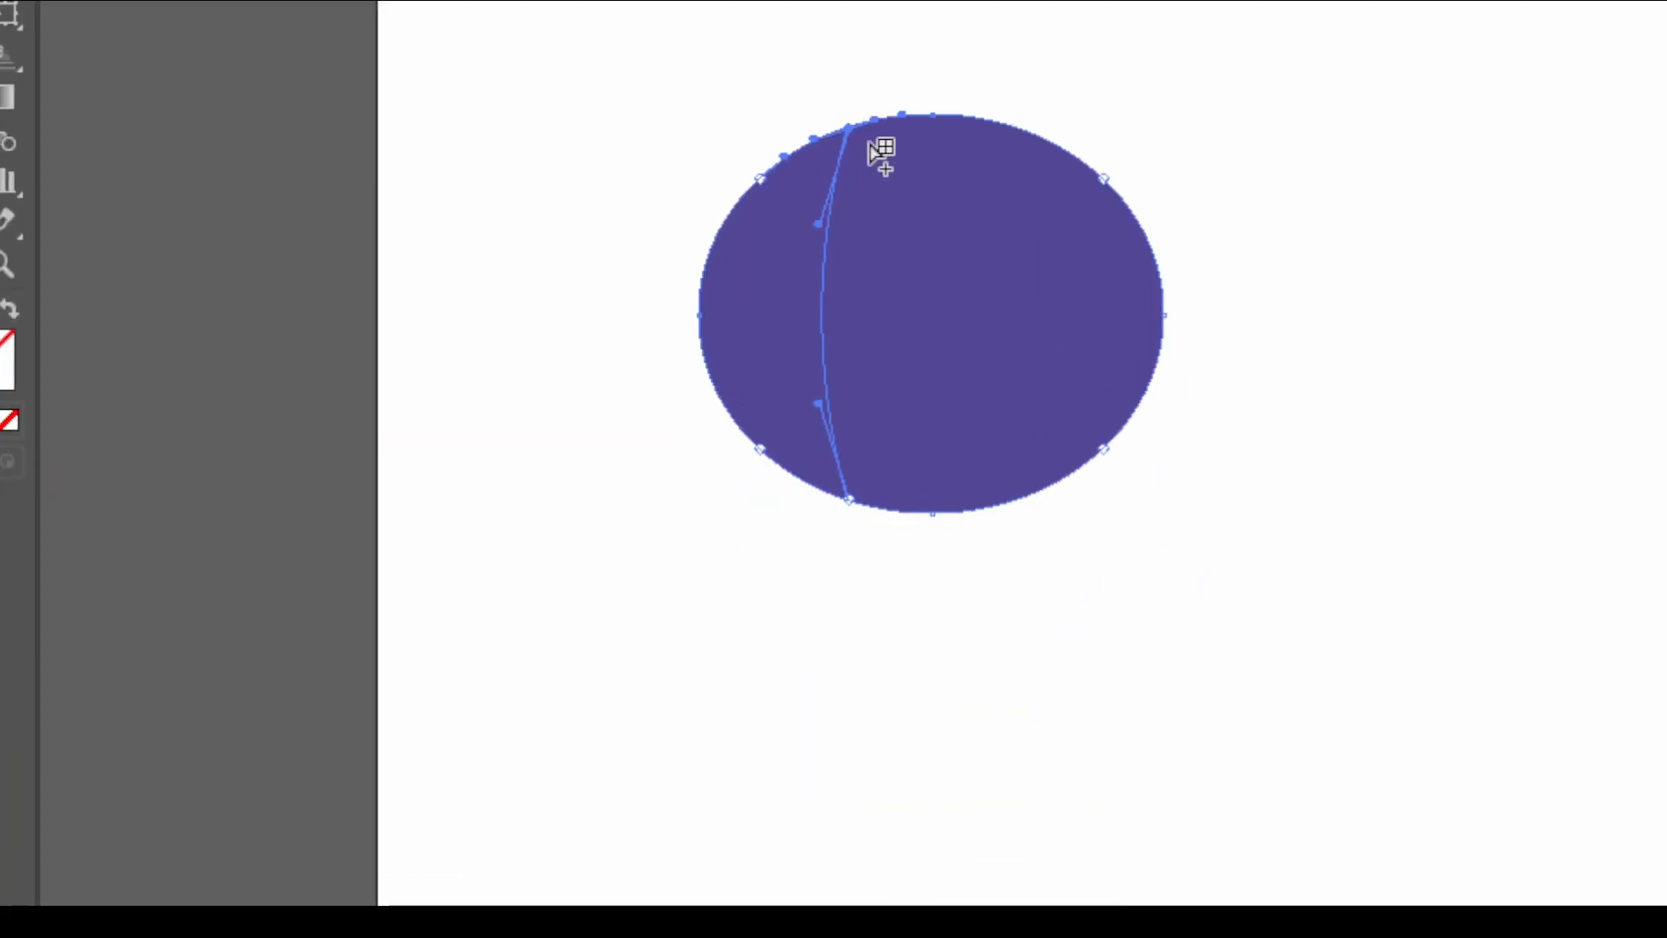
click(1015, 129)
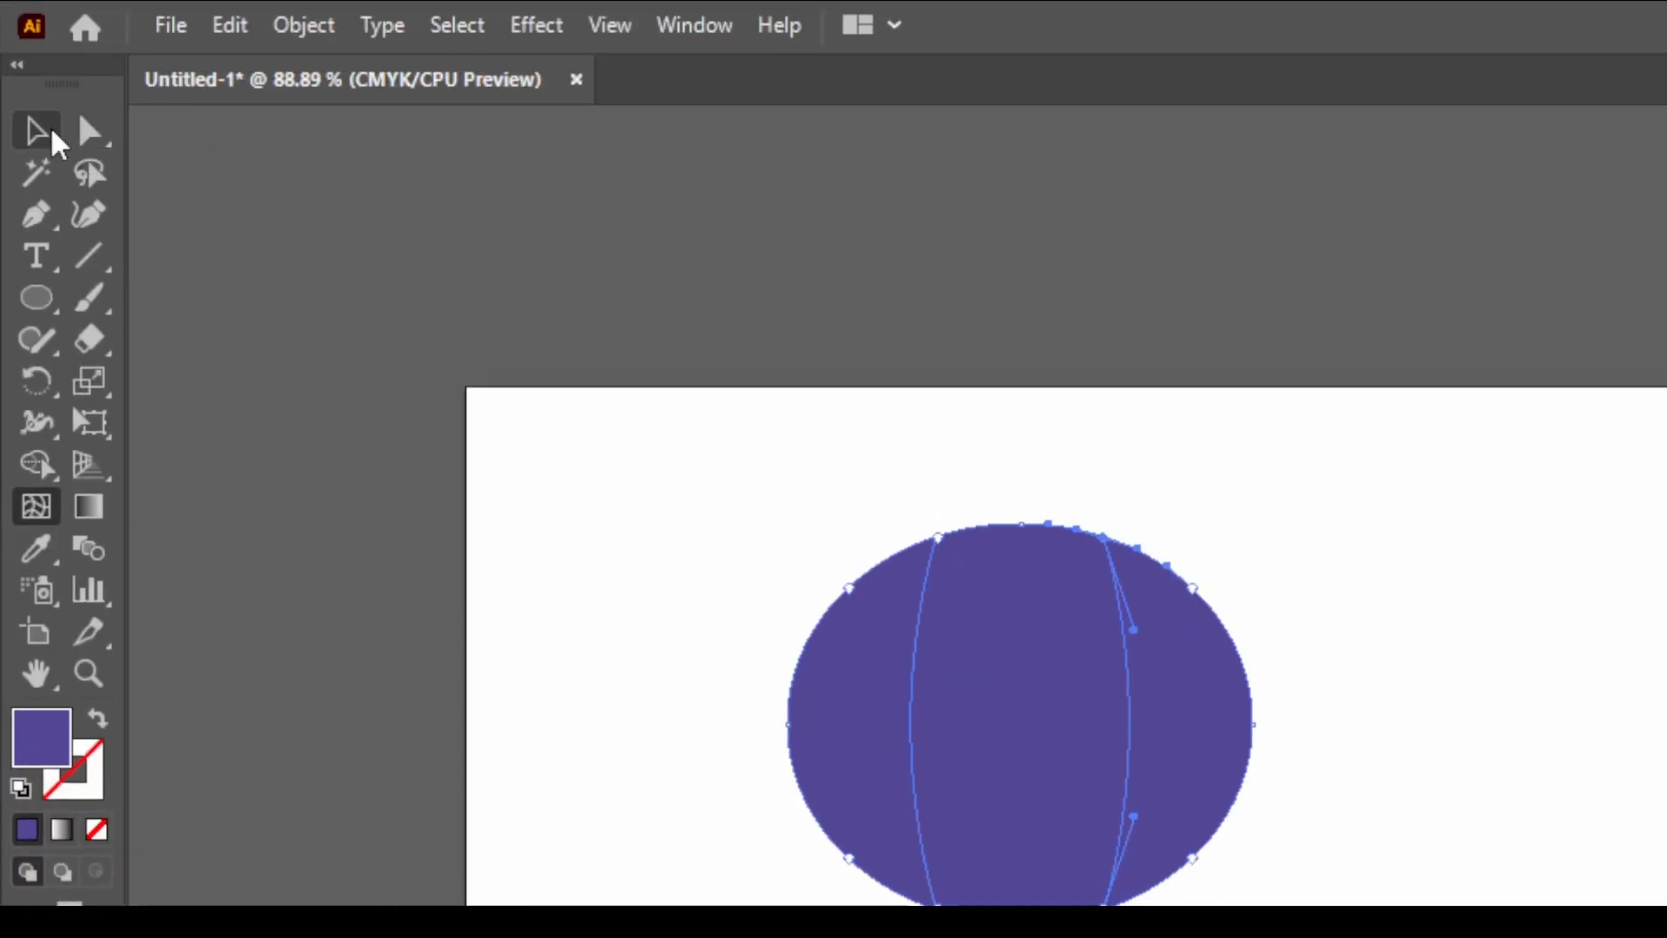
click(35, 131)
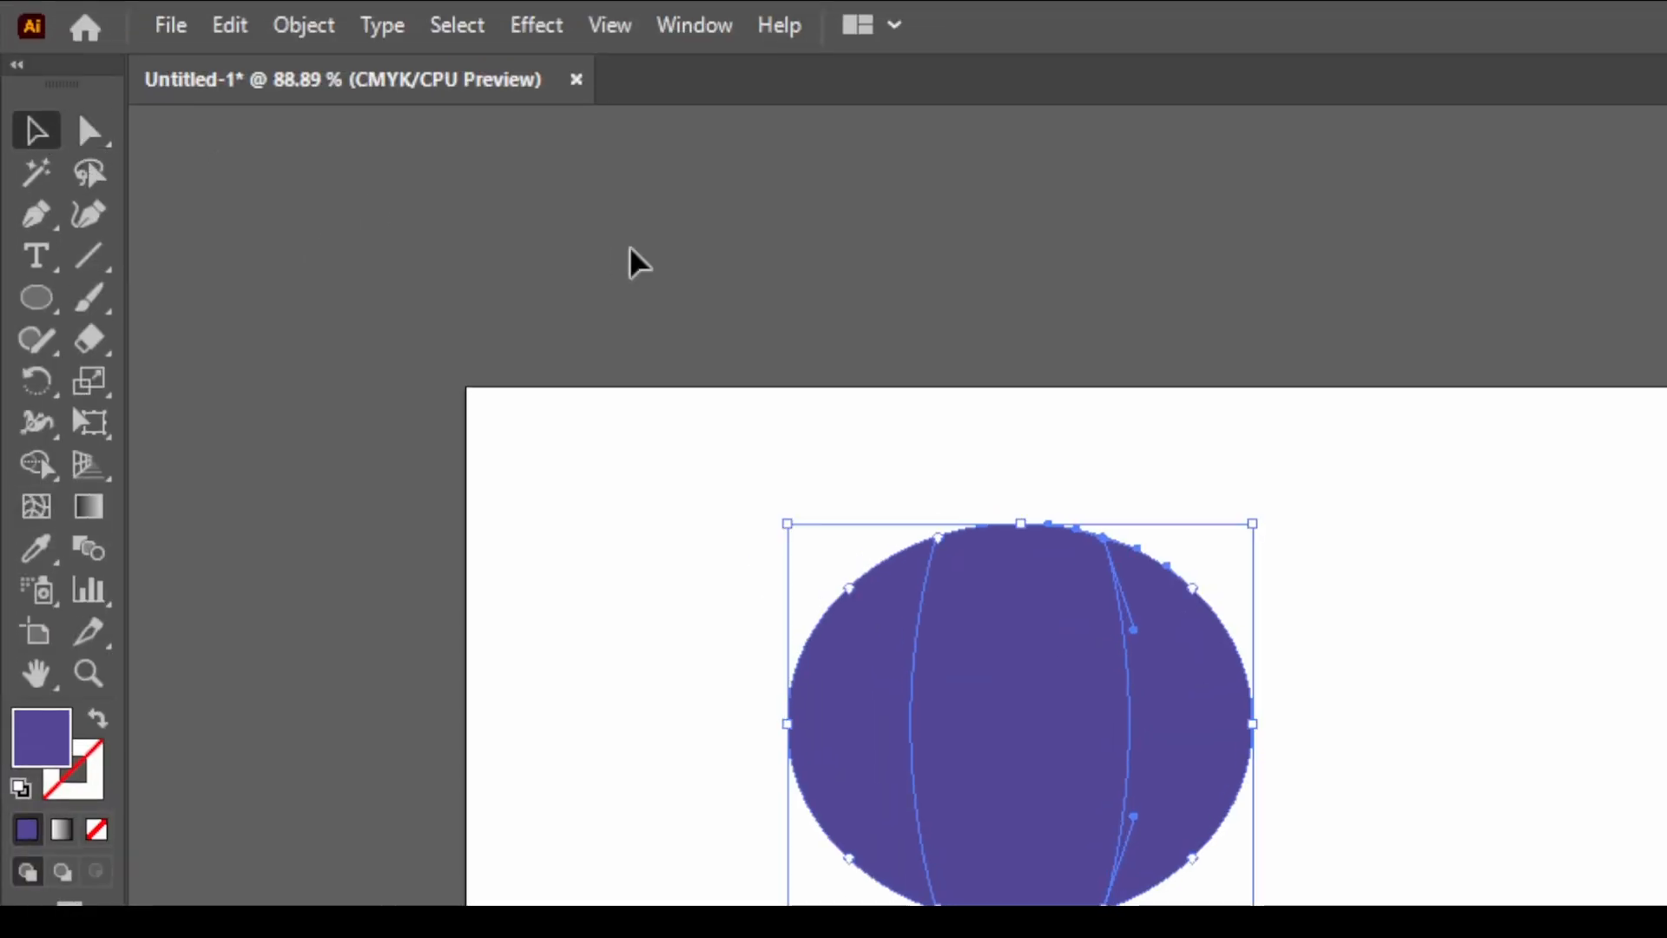
Colour the mesh point at the upper end of the ellipse's right mesh line magenta E00BFF
click(1141, 705)
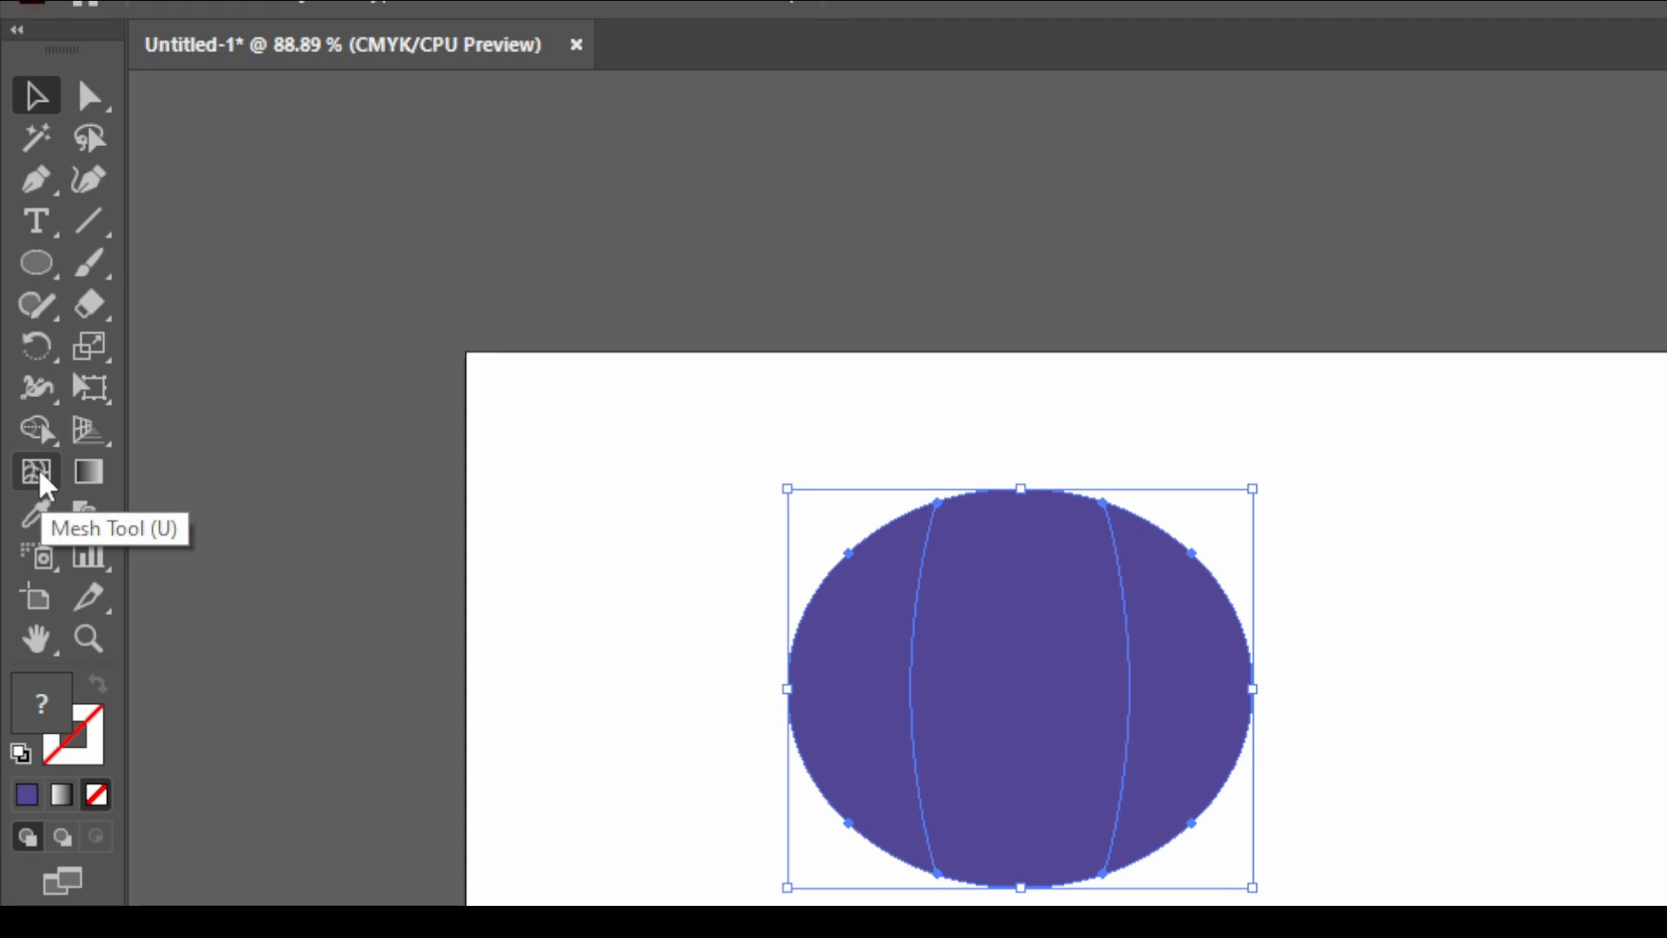
click(39, 467)
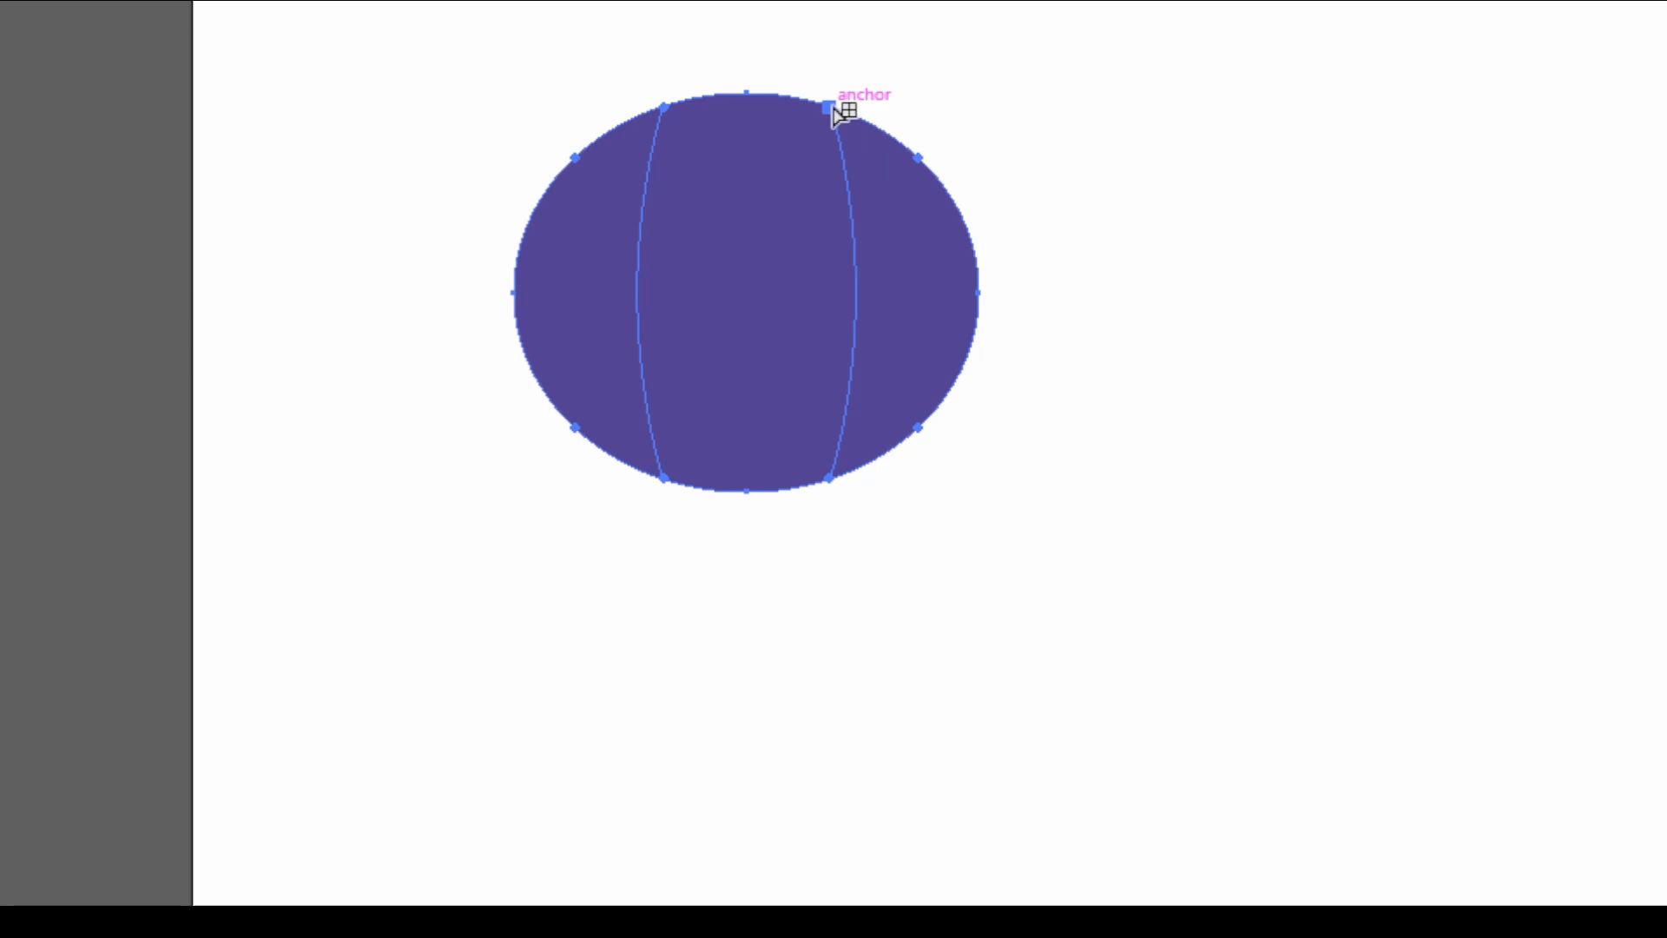
click(832, 111)
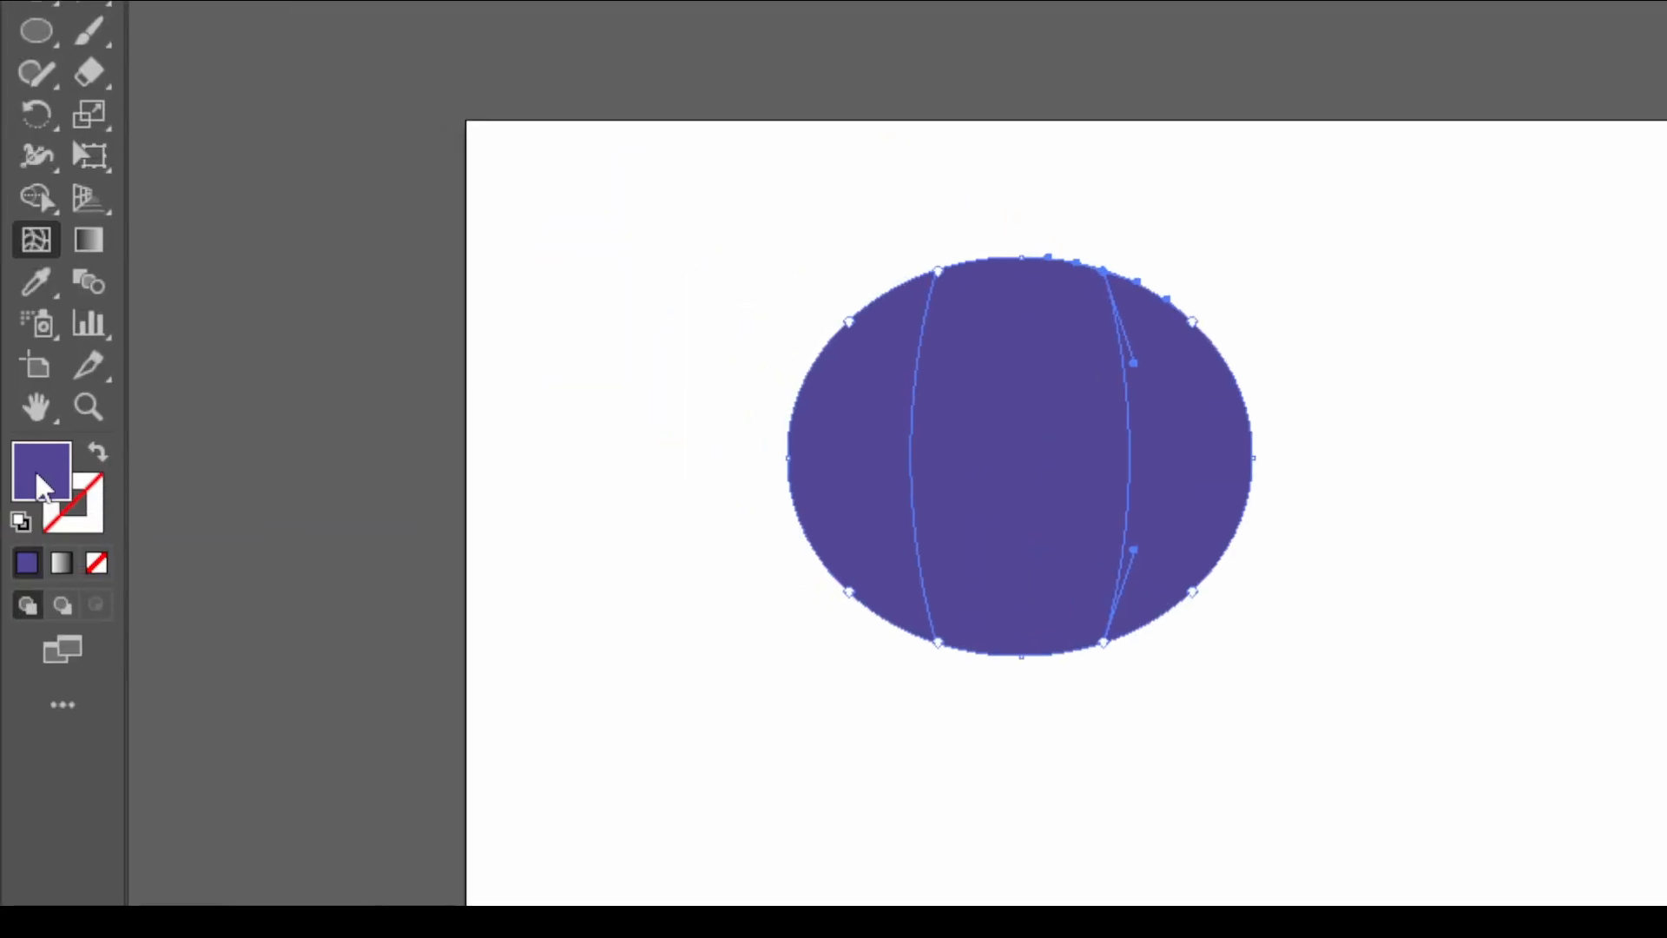
double_click(48, 482)
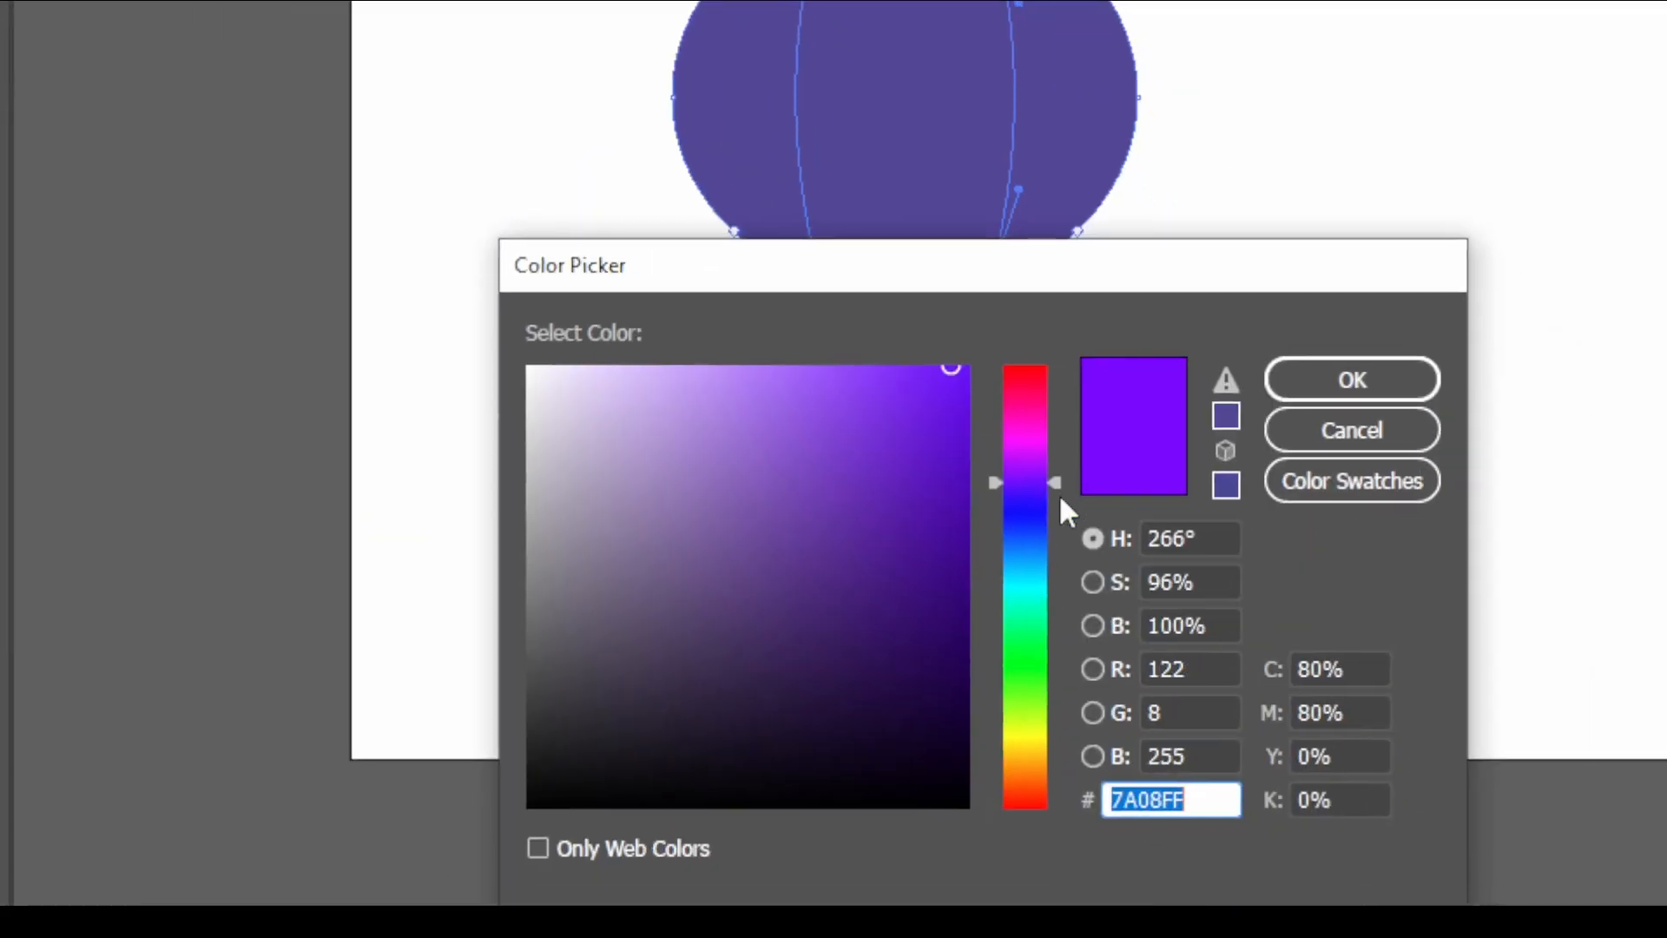
click(1170, 859)
drag(1057, 479, 1057, 437)
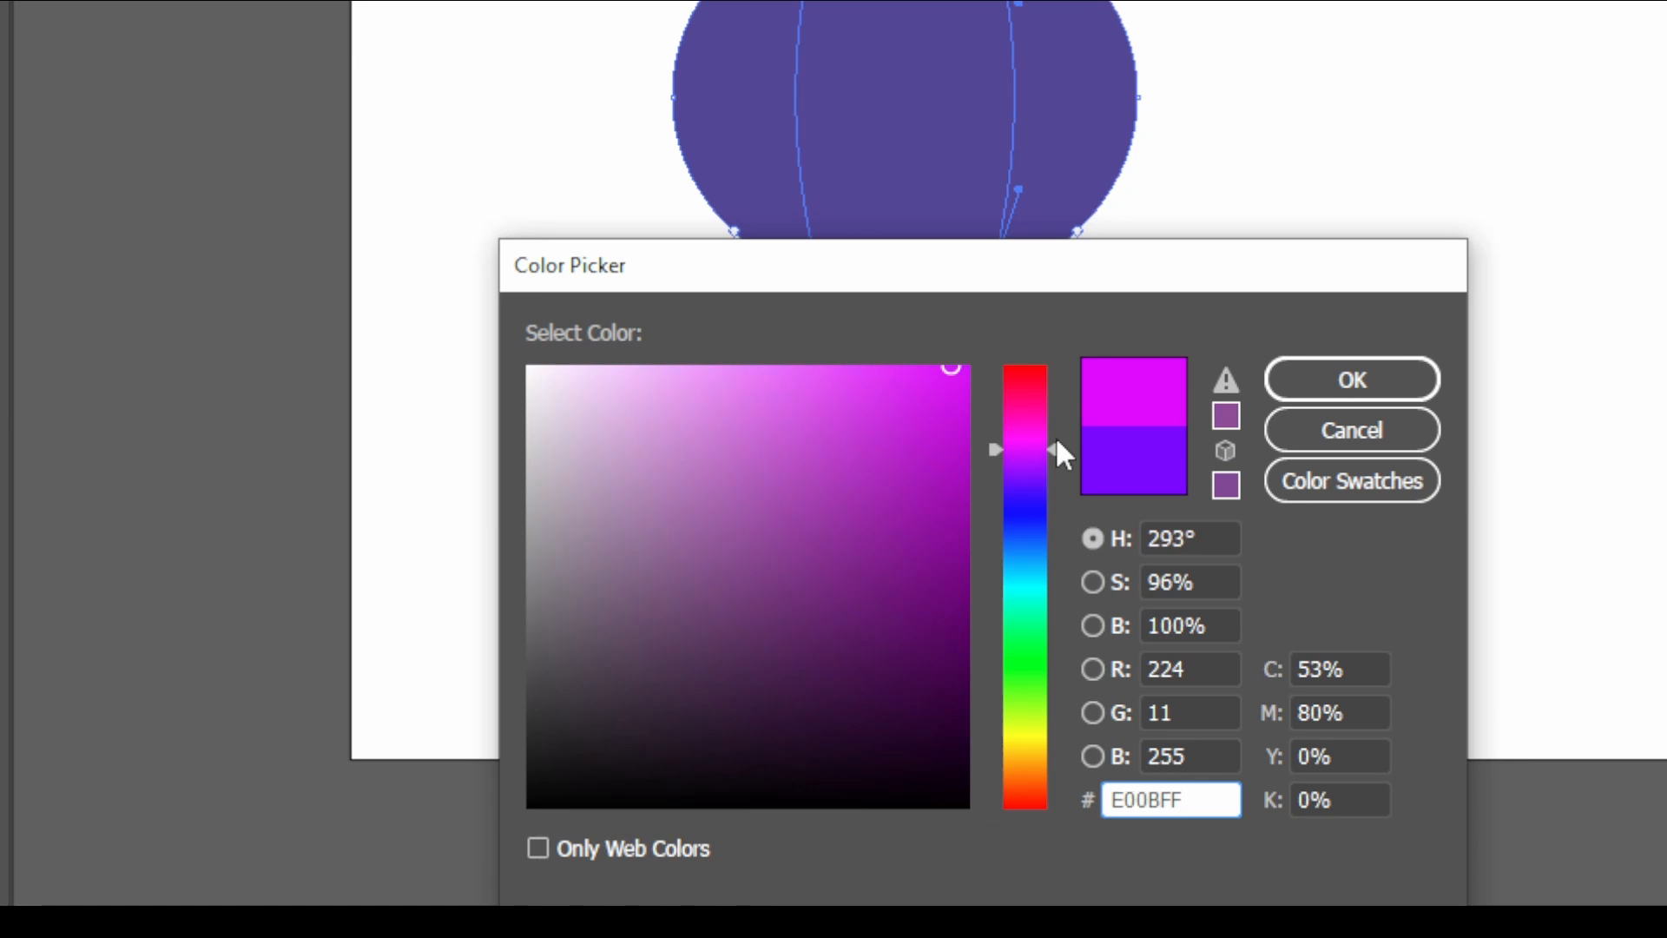
click(1336, 389)
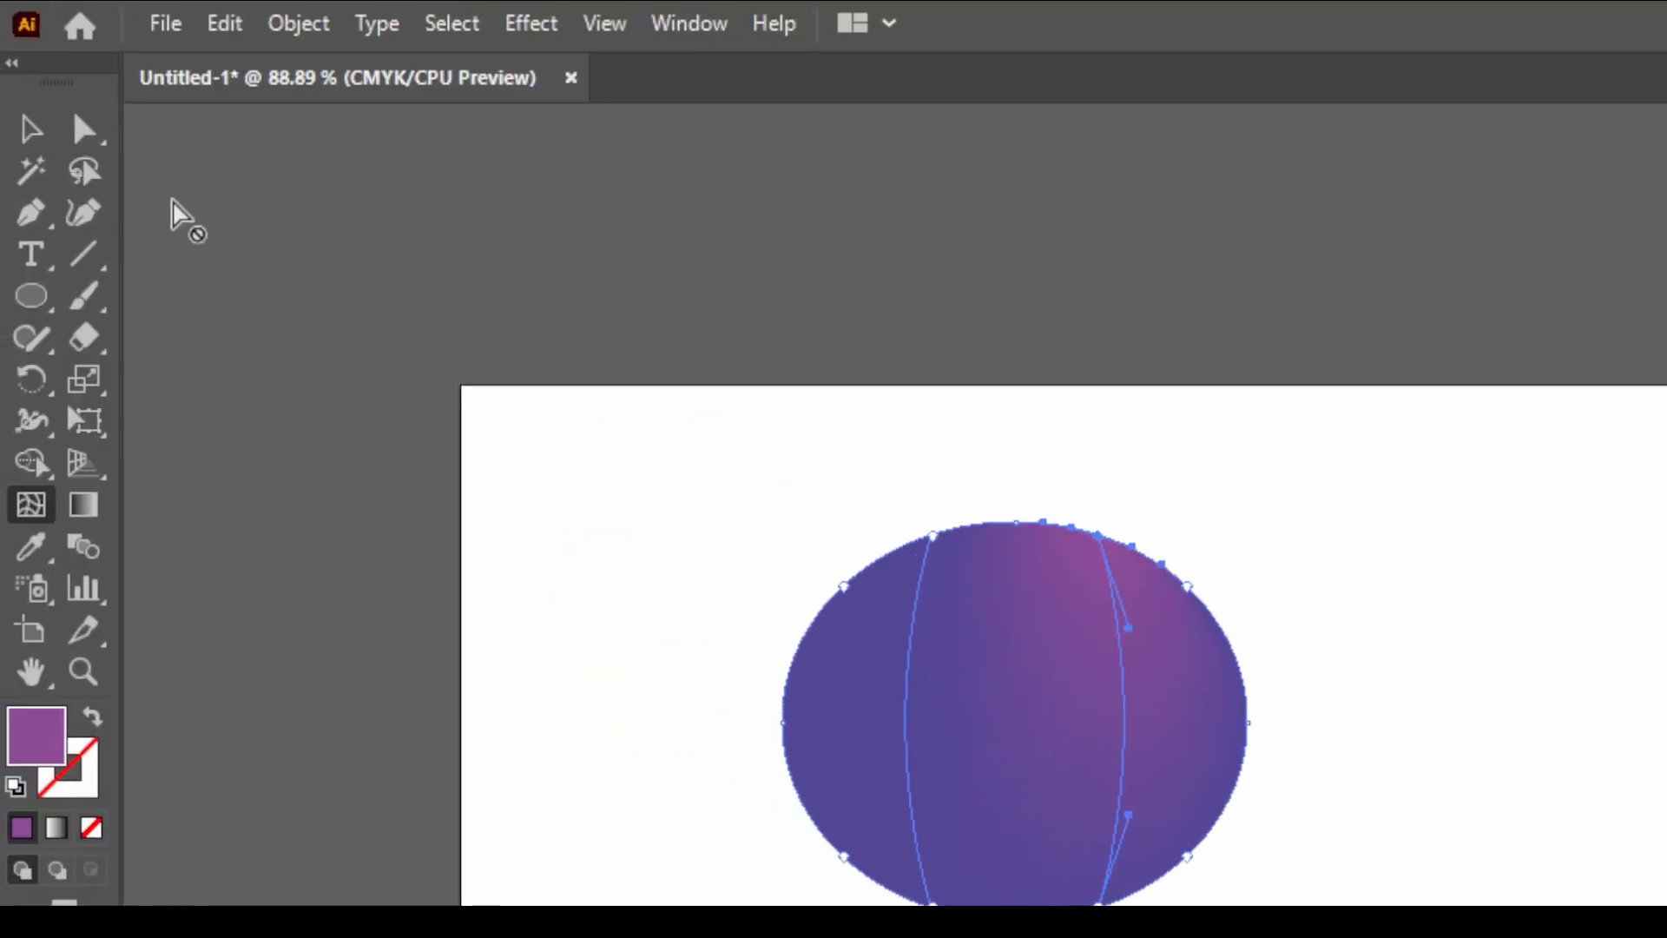
click(43, 128)
click(855, 491)
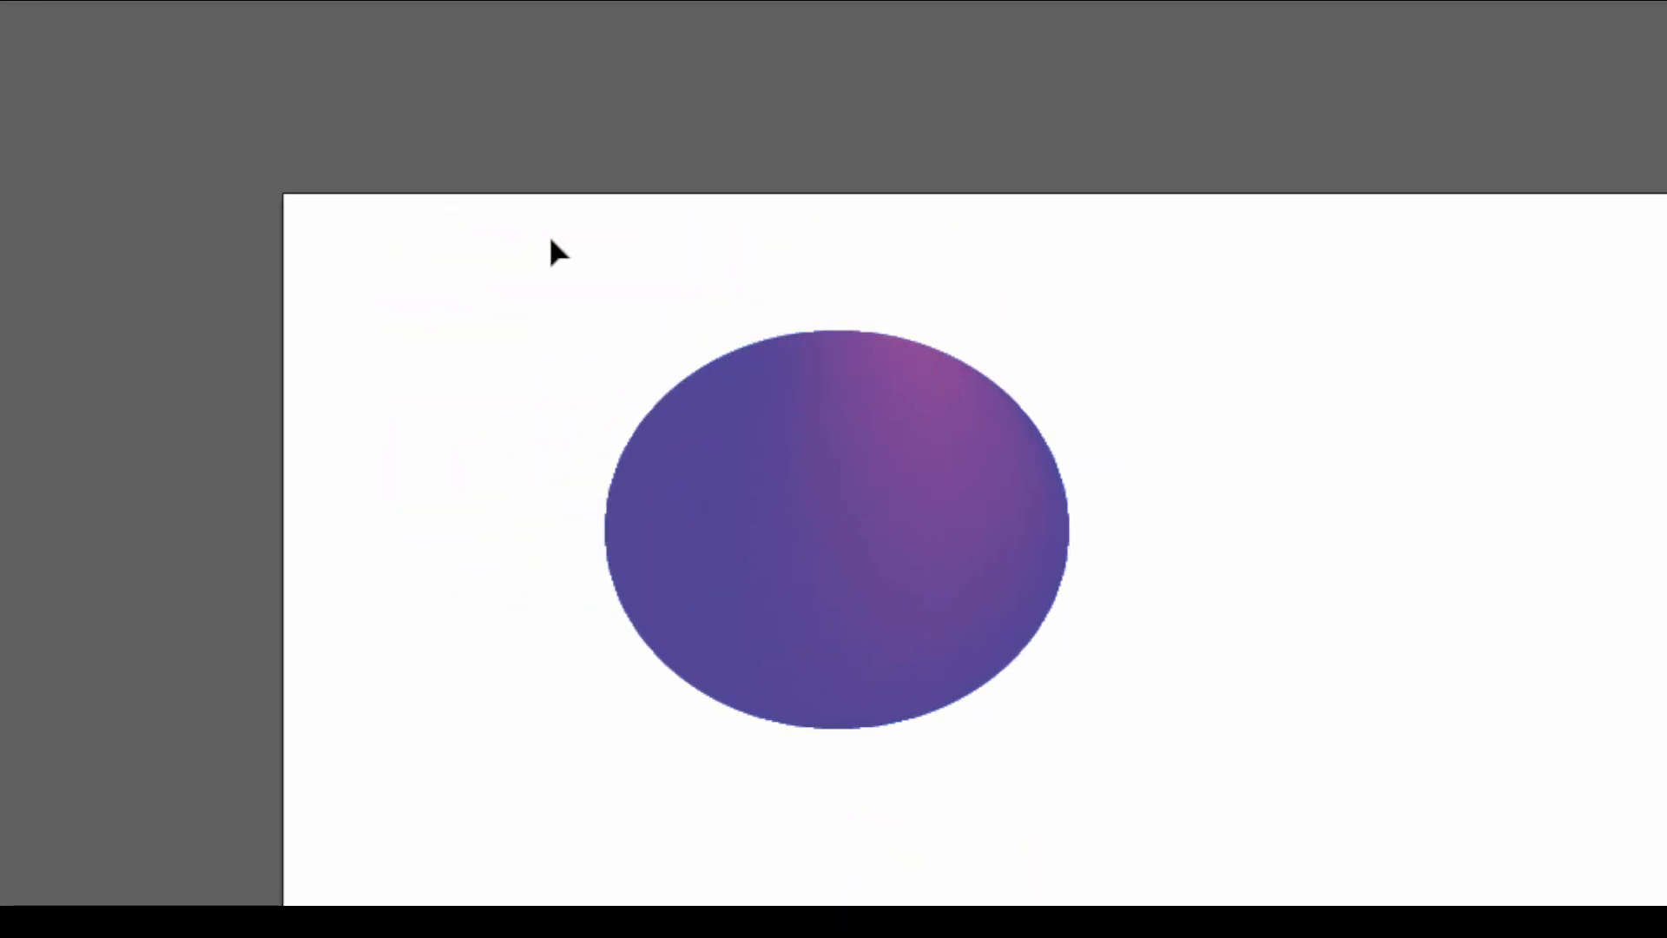
Duplicate the mesh ellipse and place the copy to the right of the original at the same height
click(788, 472)
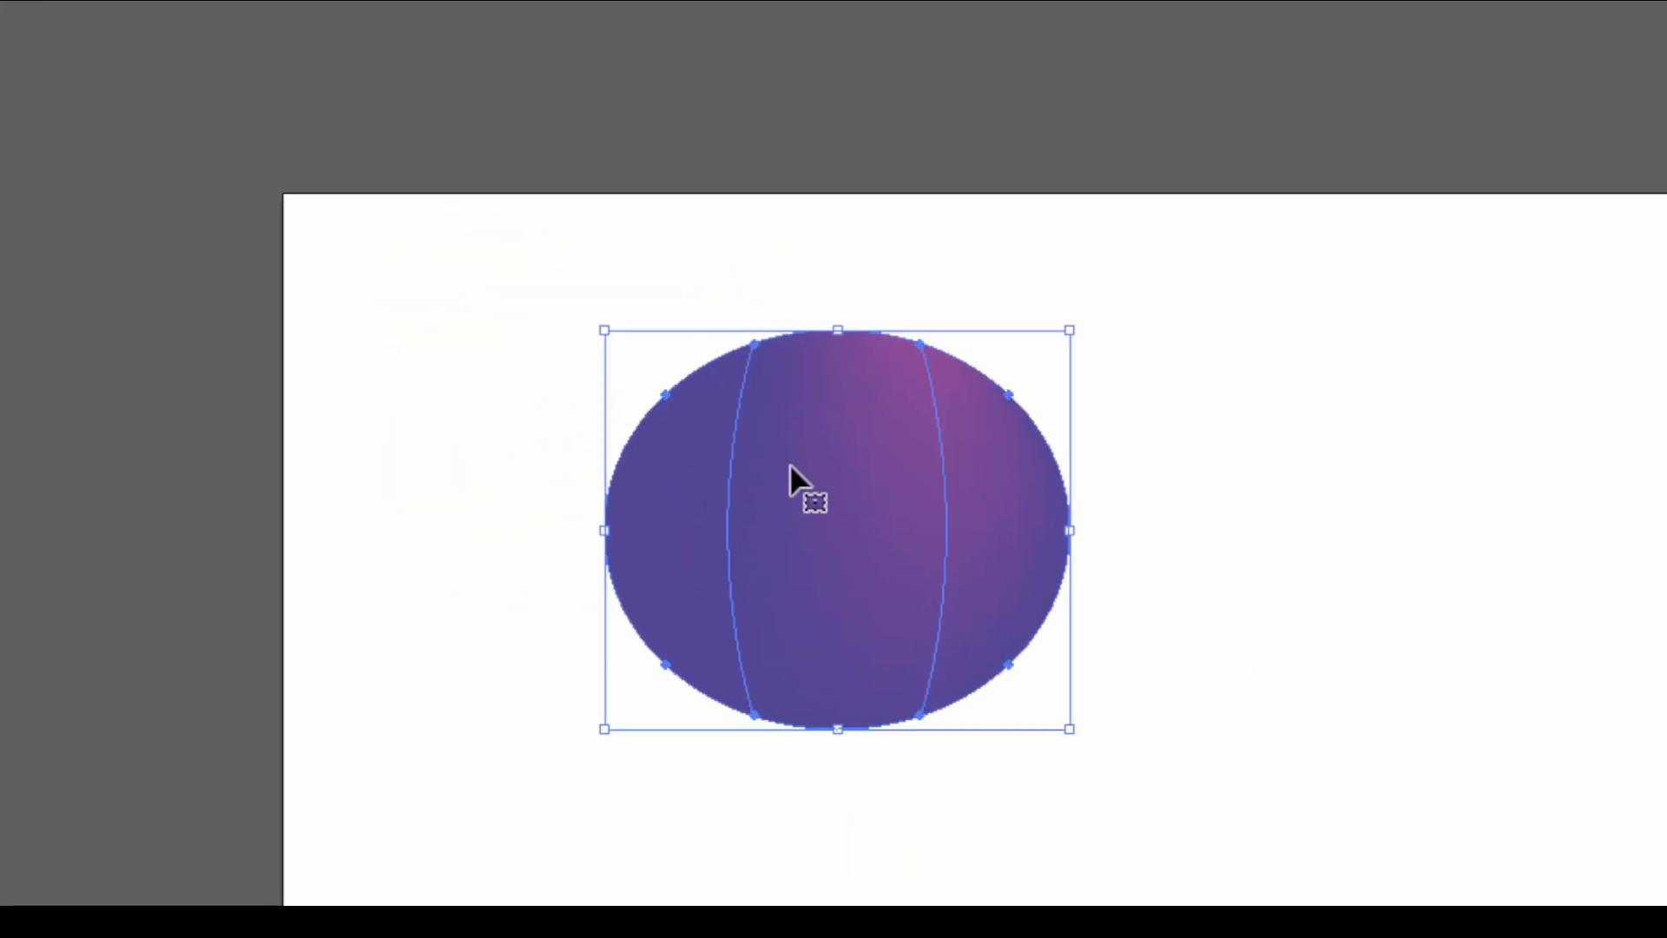
key(a)
key(ctrl+v)
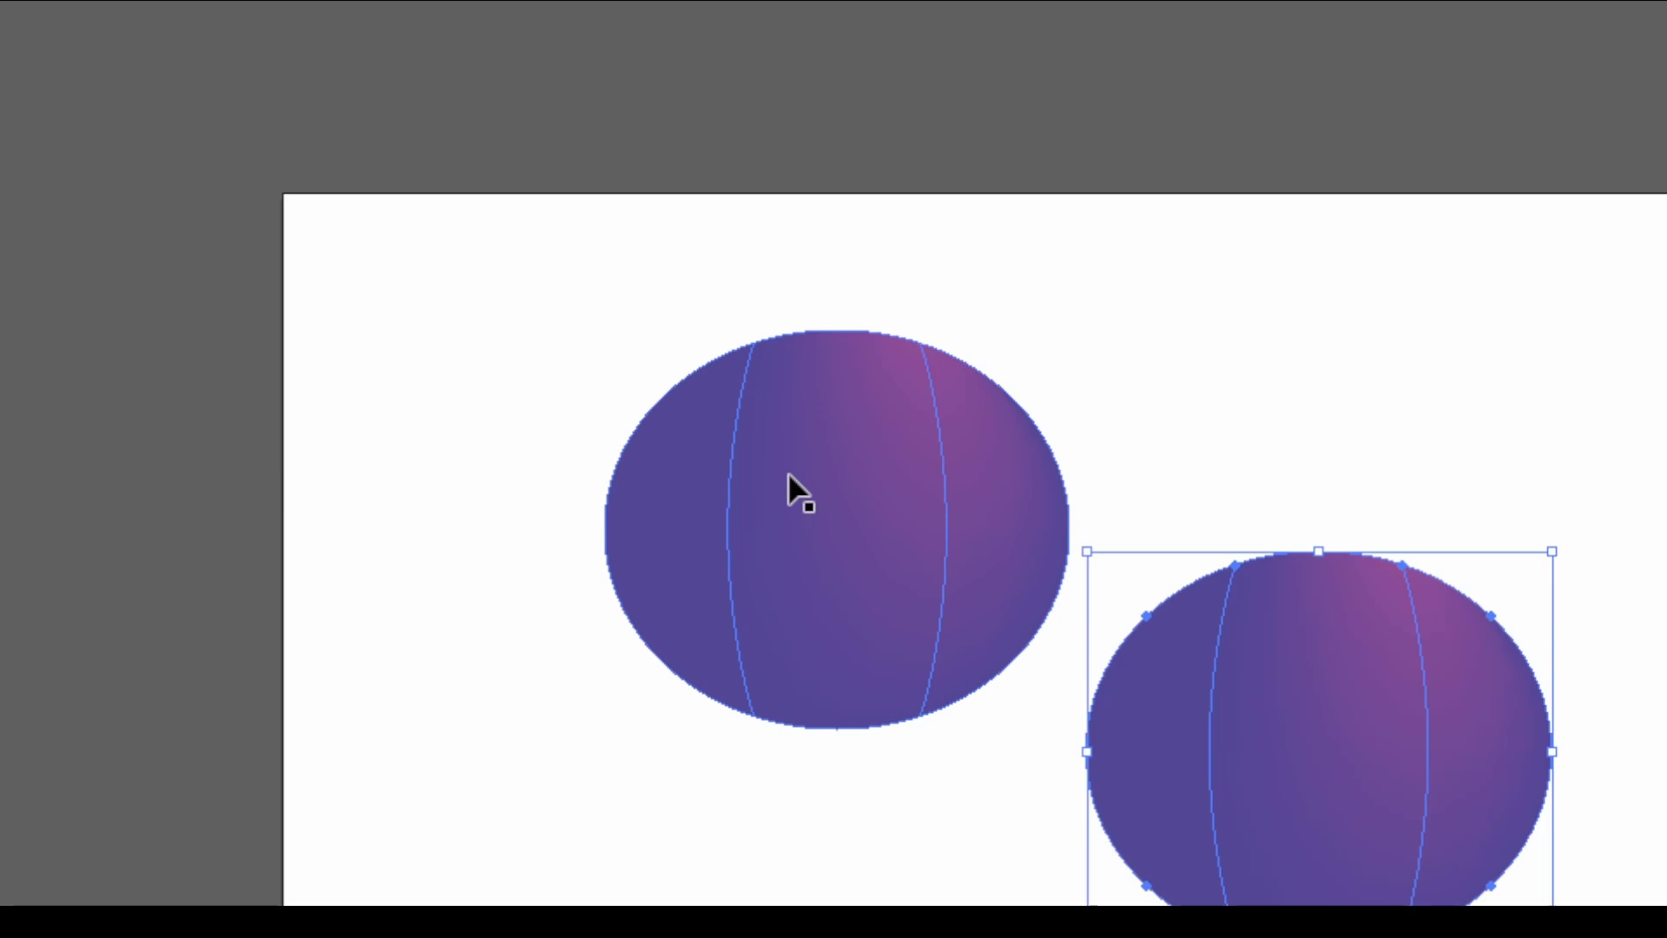
drag(1332, 682, 1438, 475)
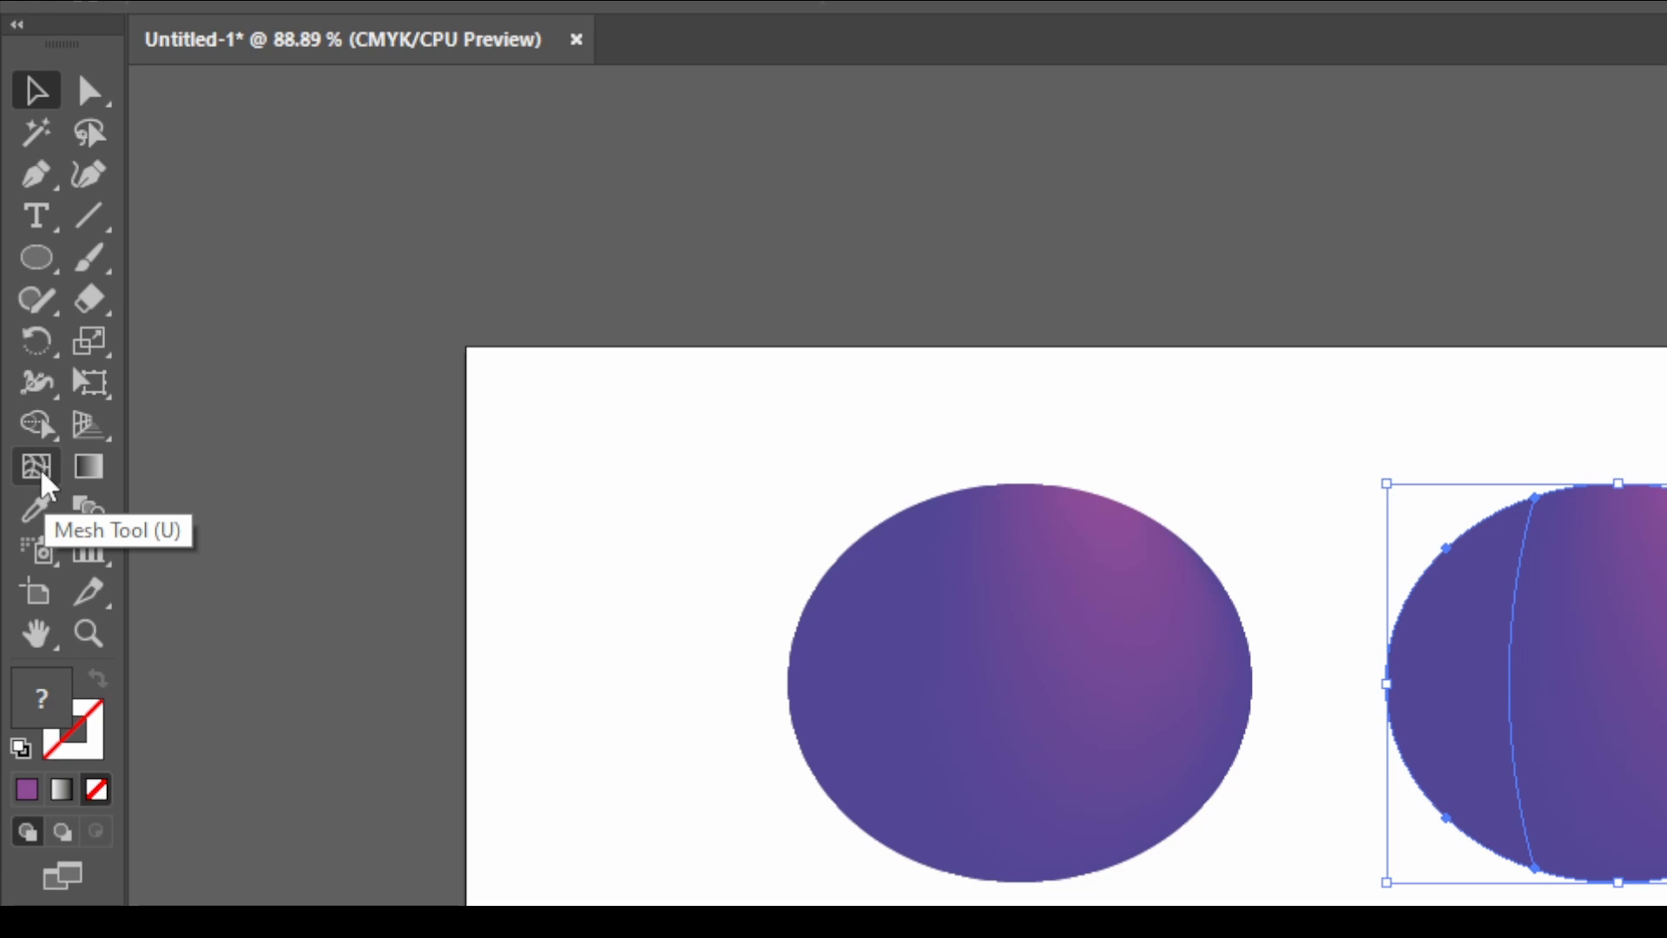
Colour the mesh point at the lower end of the copied ellipse's right mesh line pink FF03A5
click(40, 473)
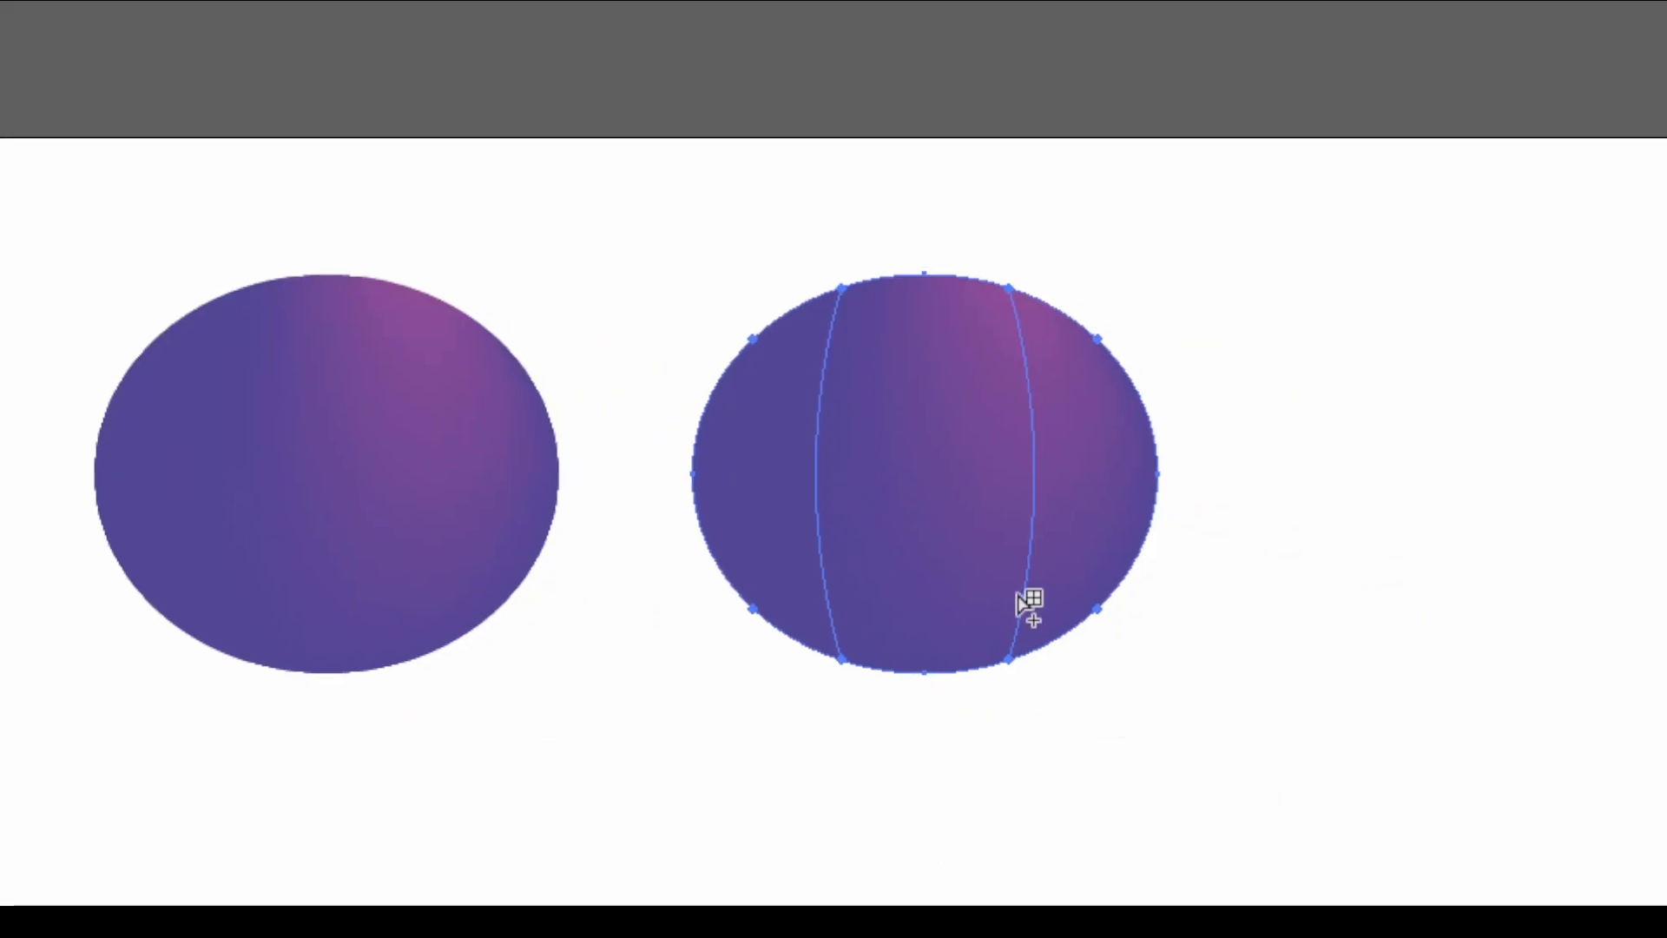
click(1009, 660)
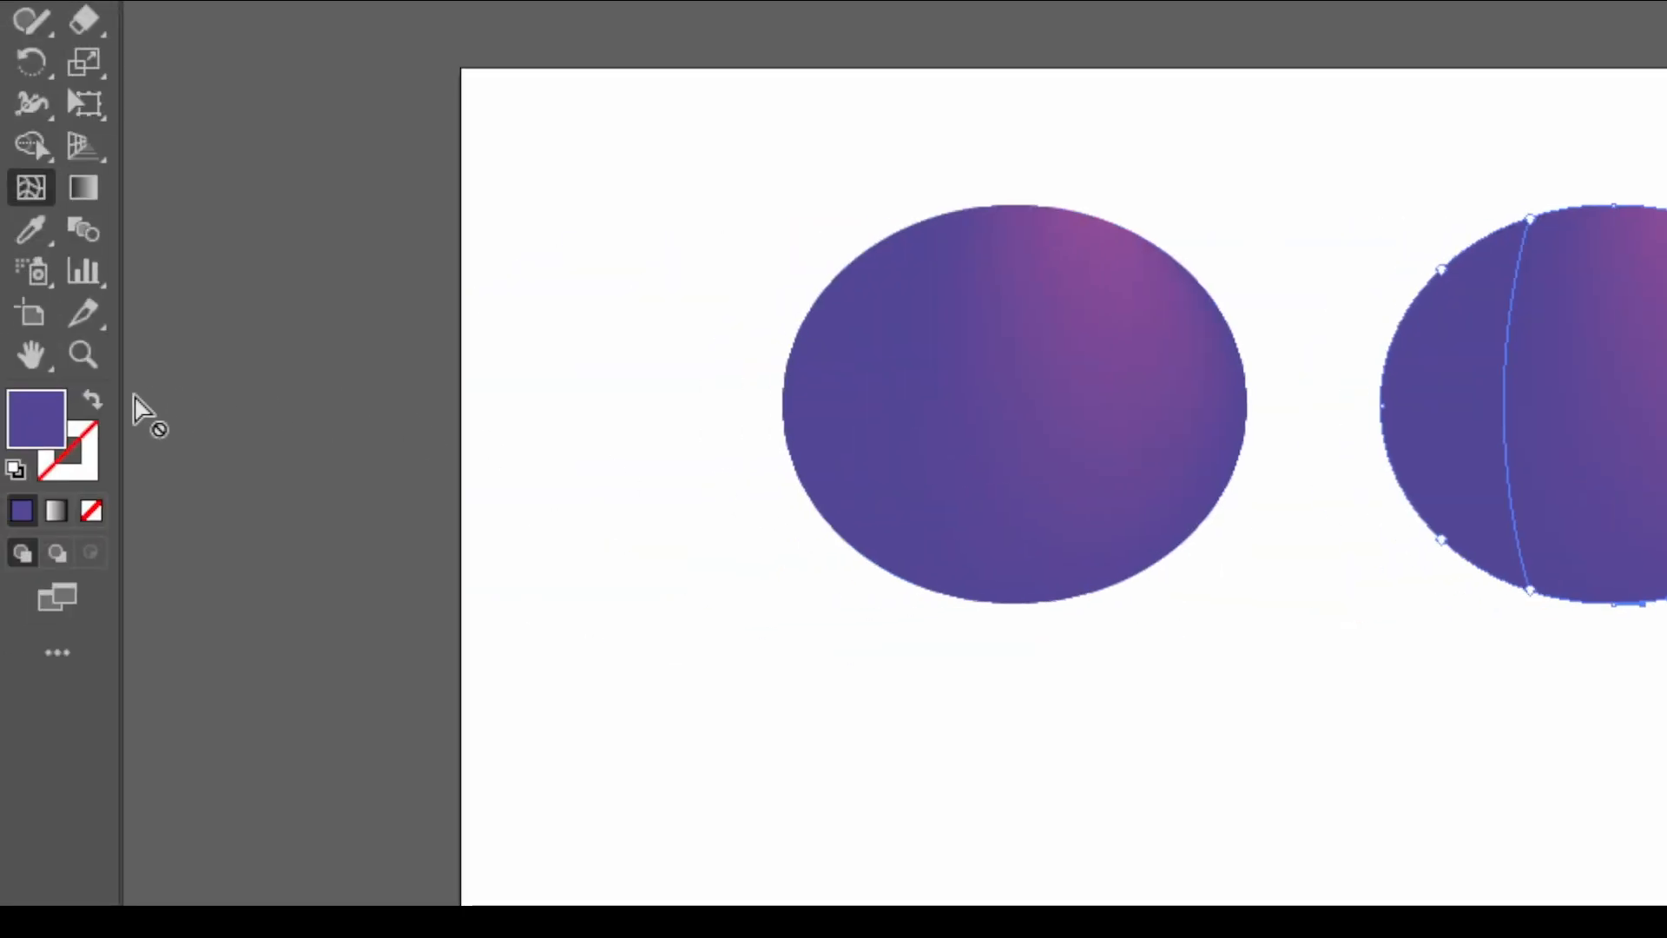
double_click(56, 485)
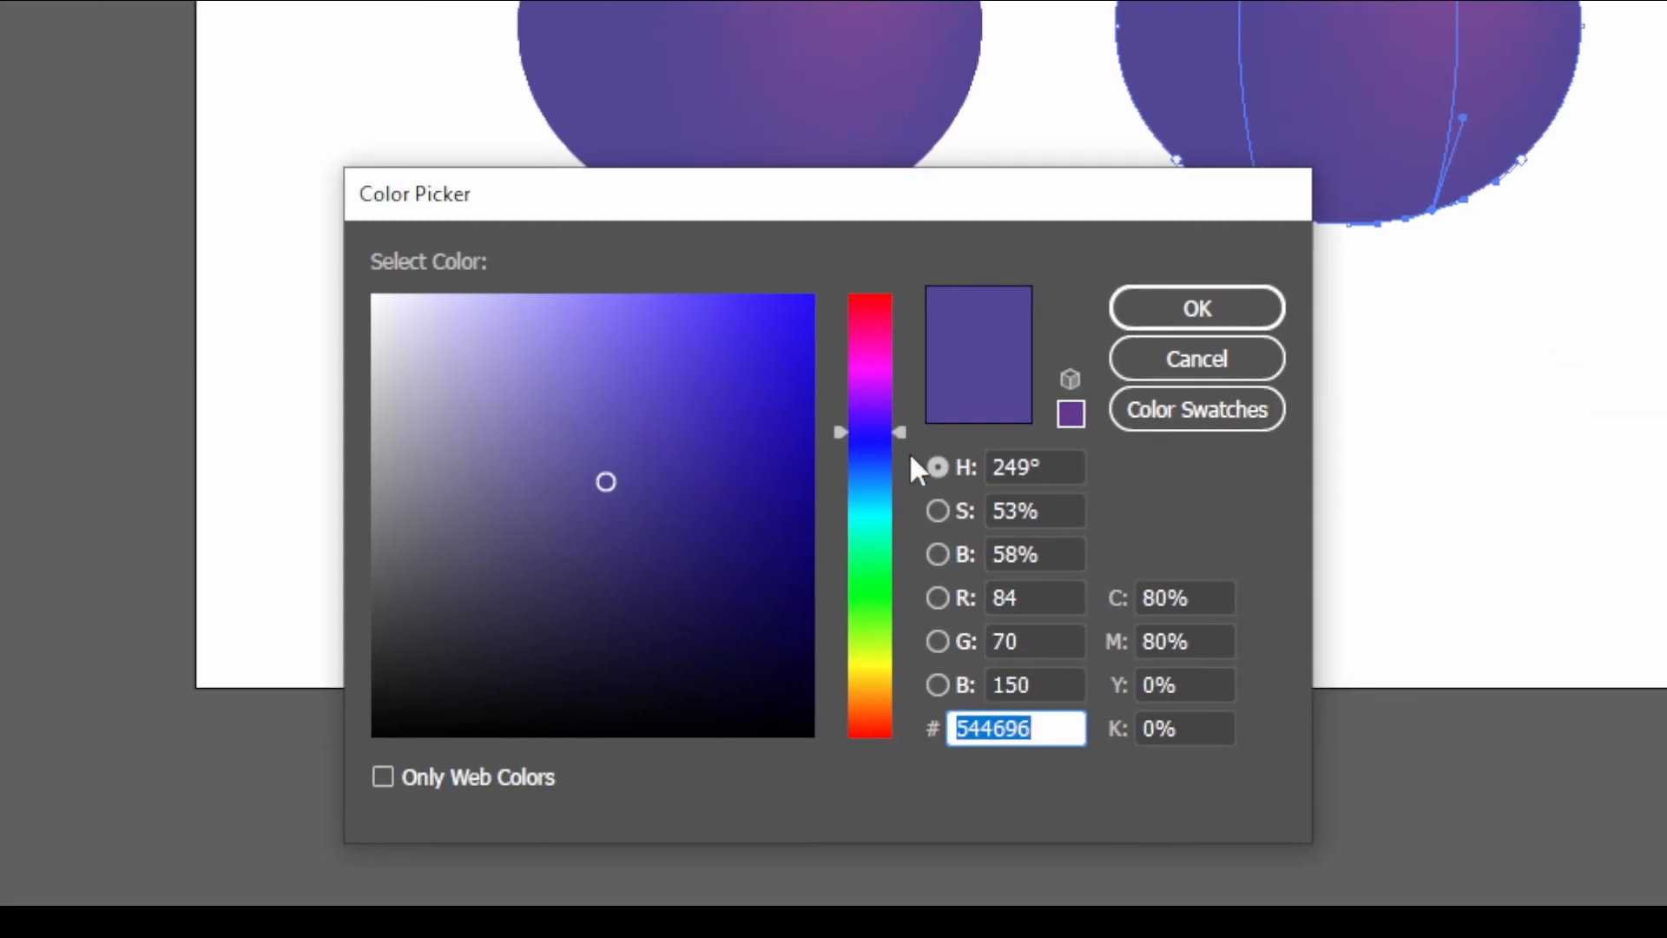
drag(899, 431, 901, 336)
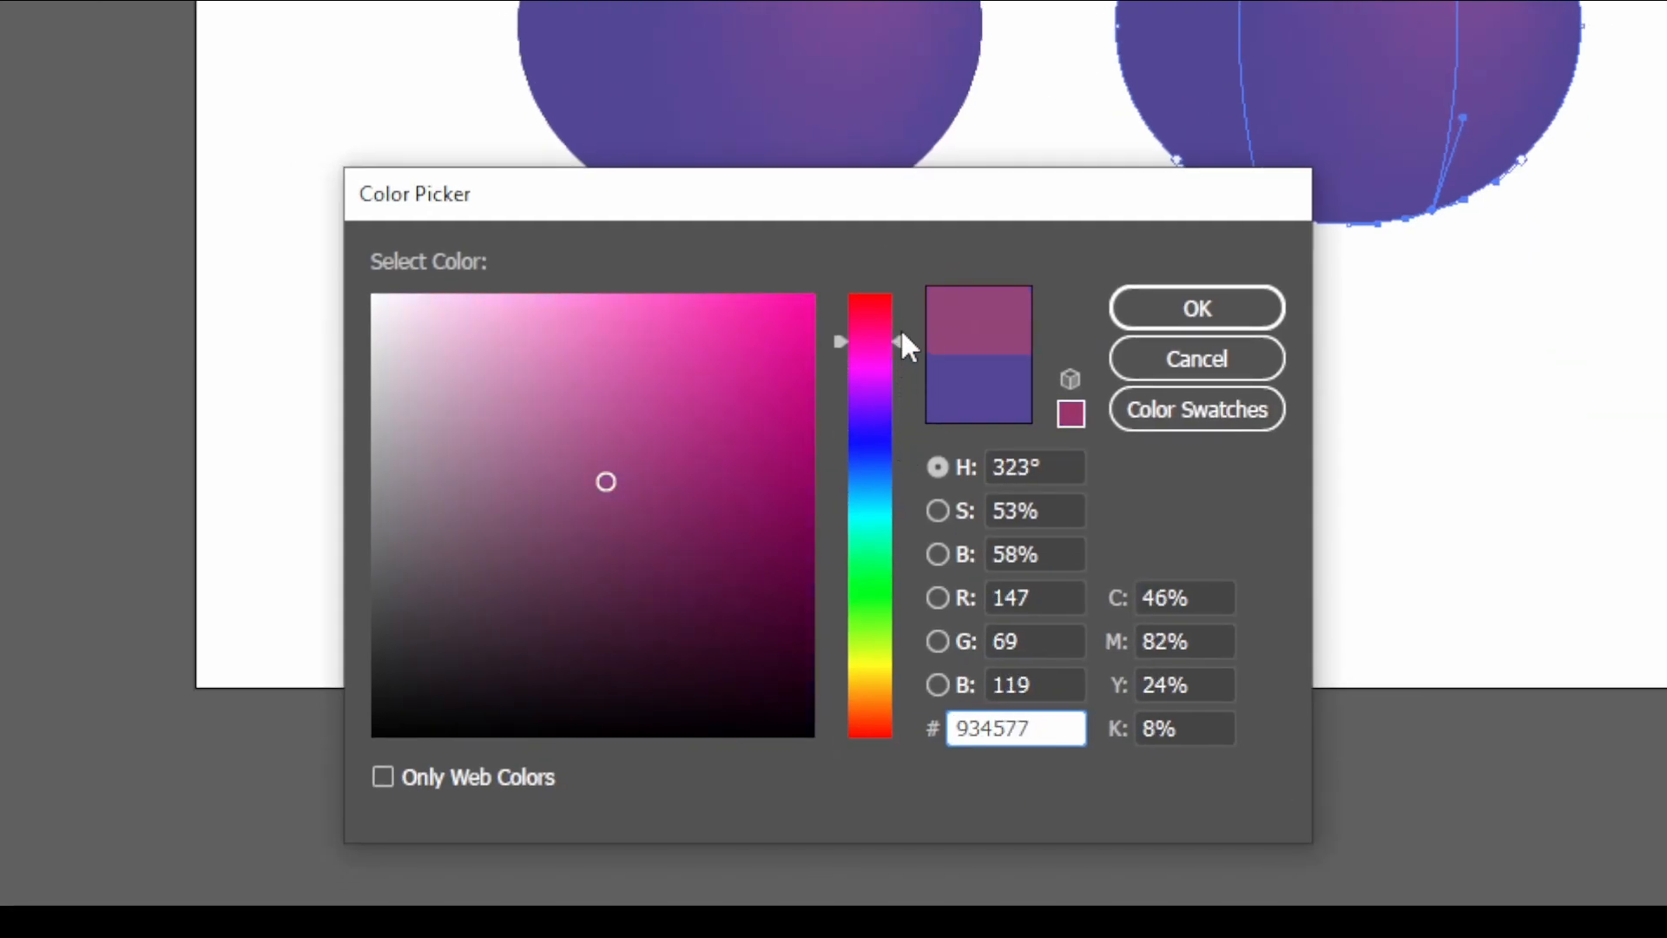
drag(798, 316, 822, 296)
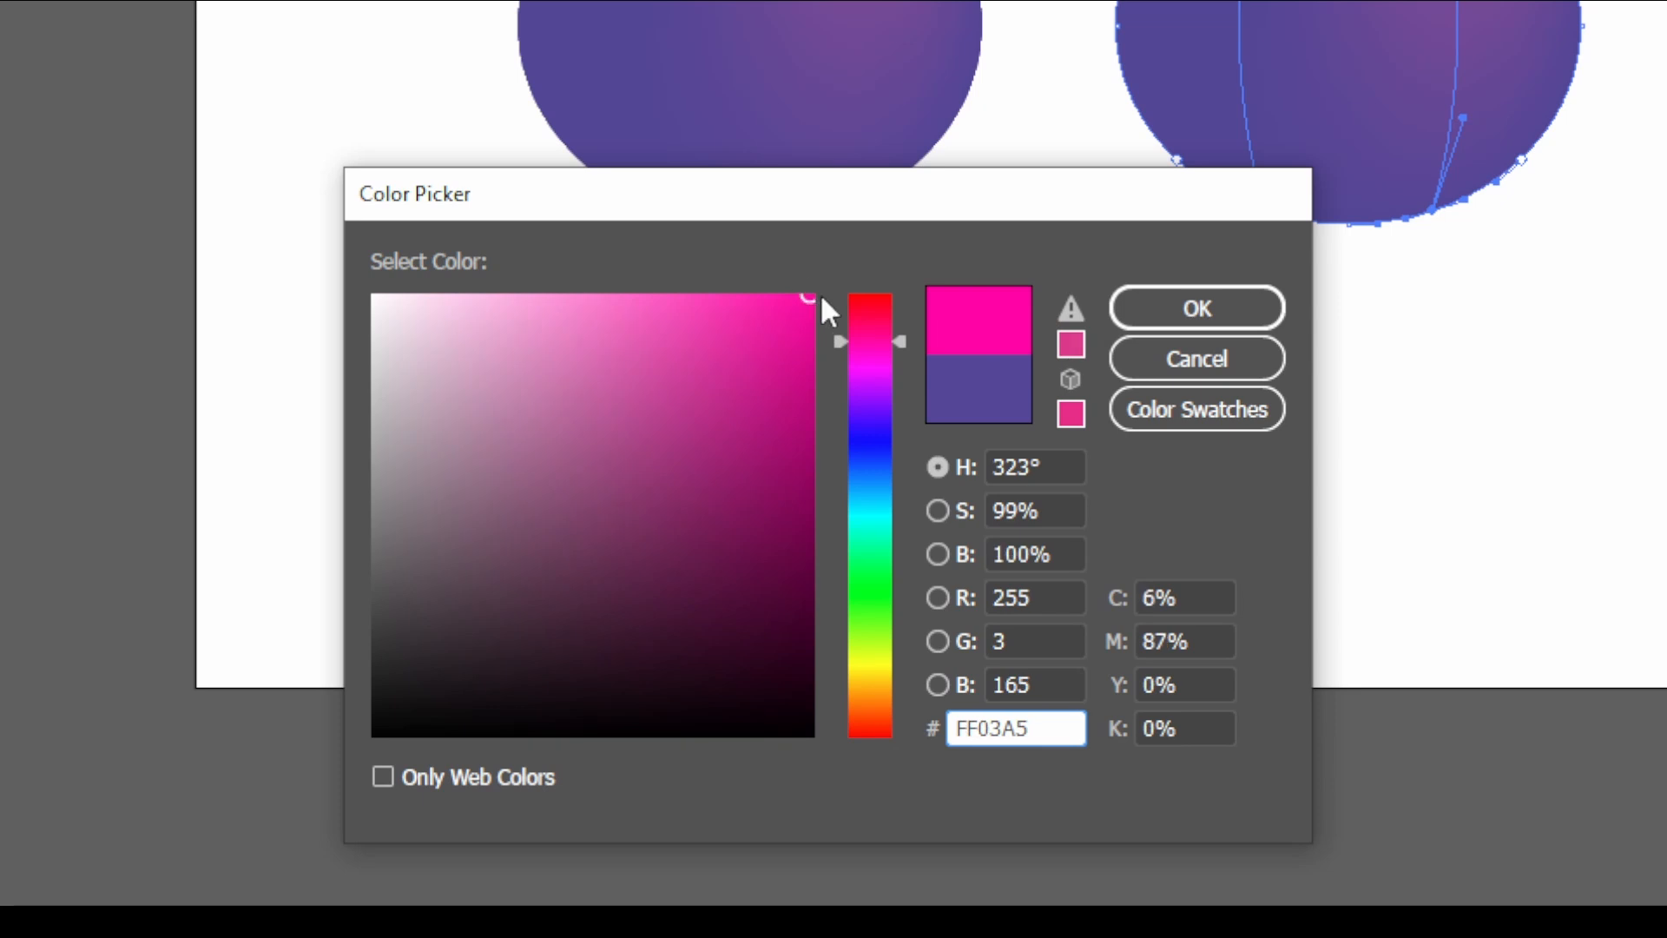
click(1184, 311)
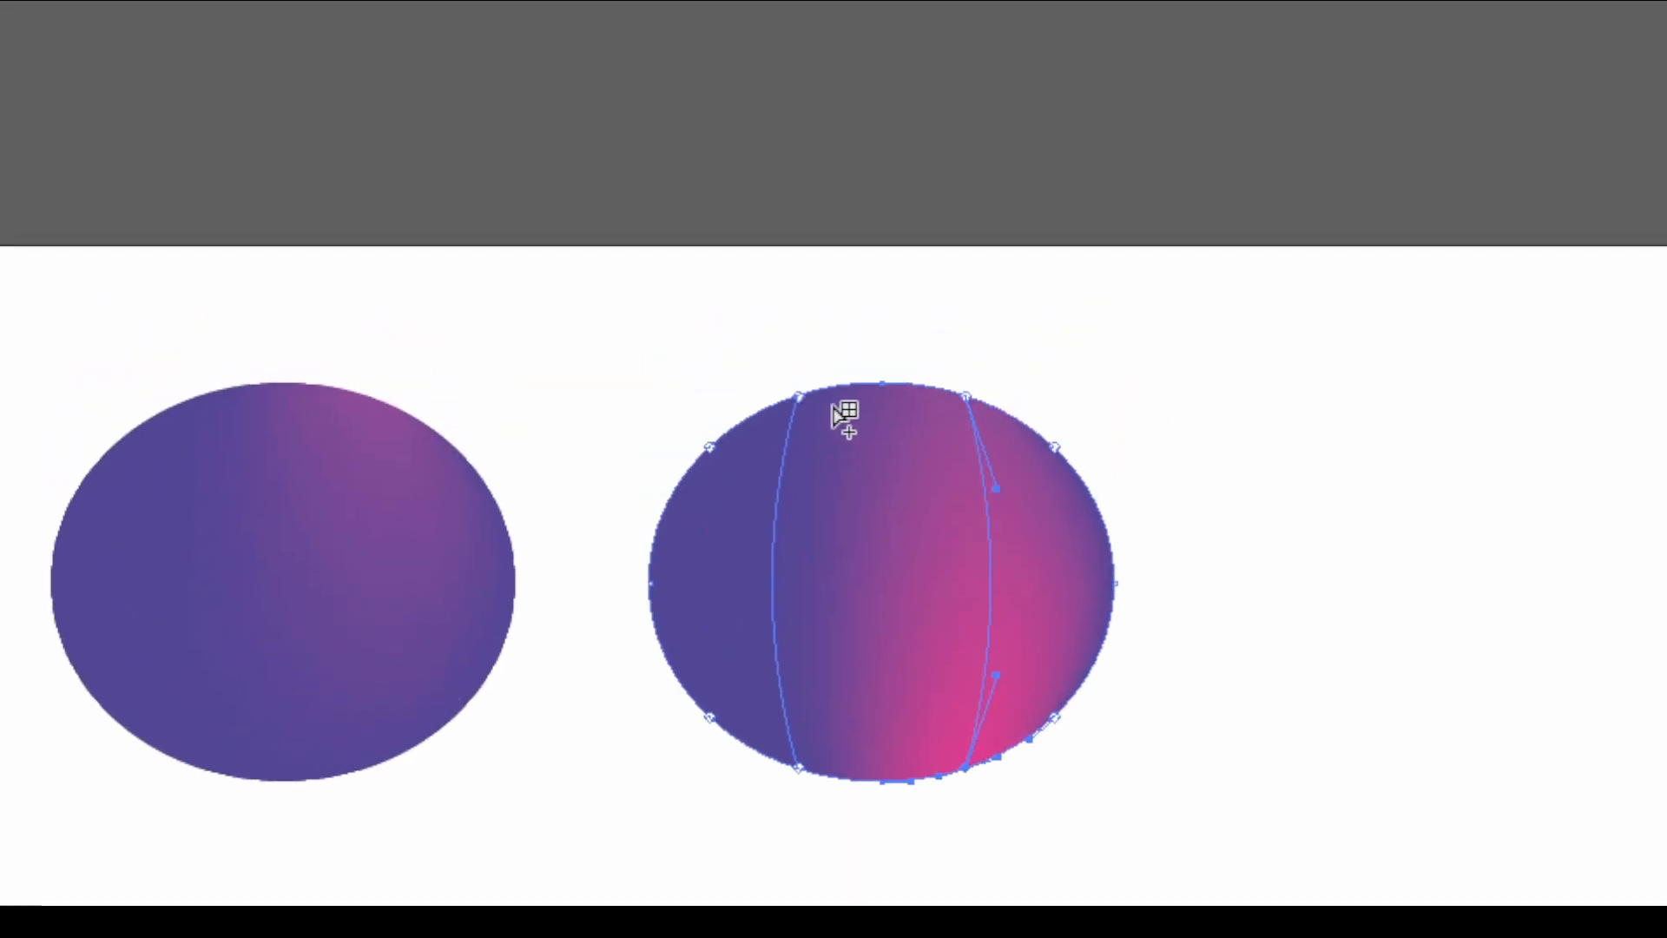
Colour the mesh point at the upper end of the copied ellipse's left mesh line cyan 06D0FF
click(798, 398)
double_click(41, 477)
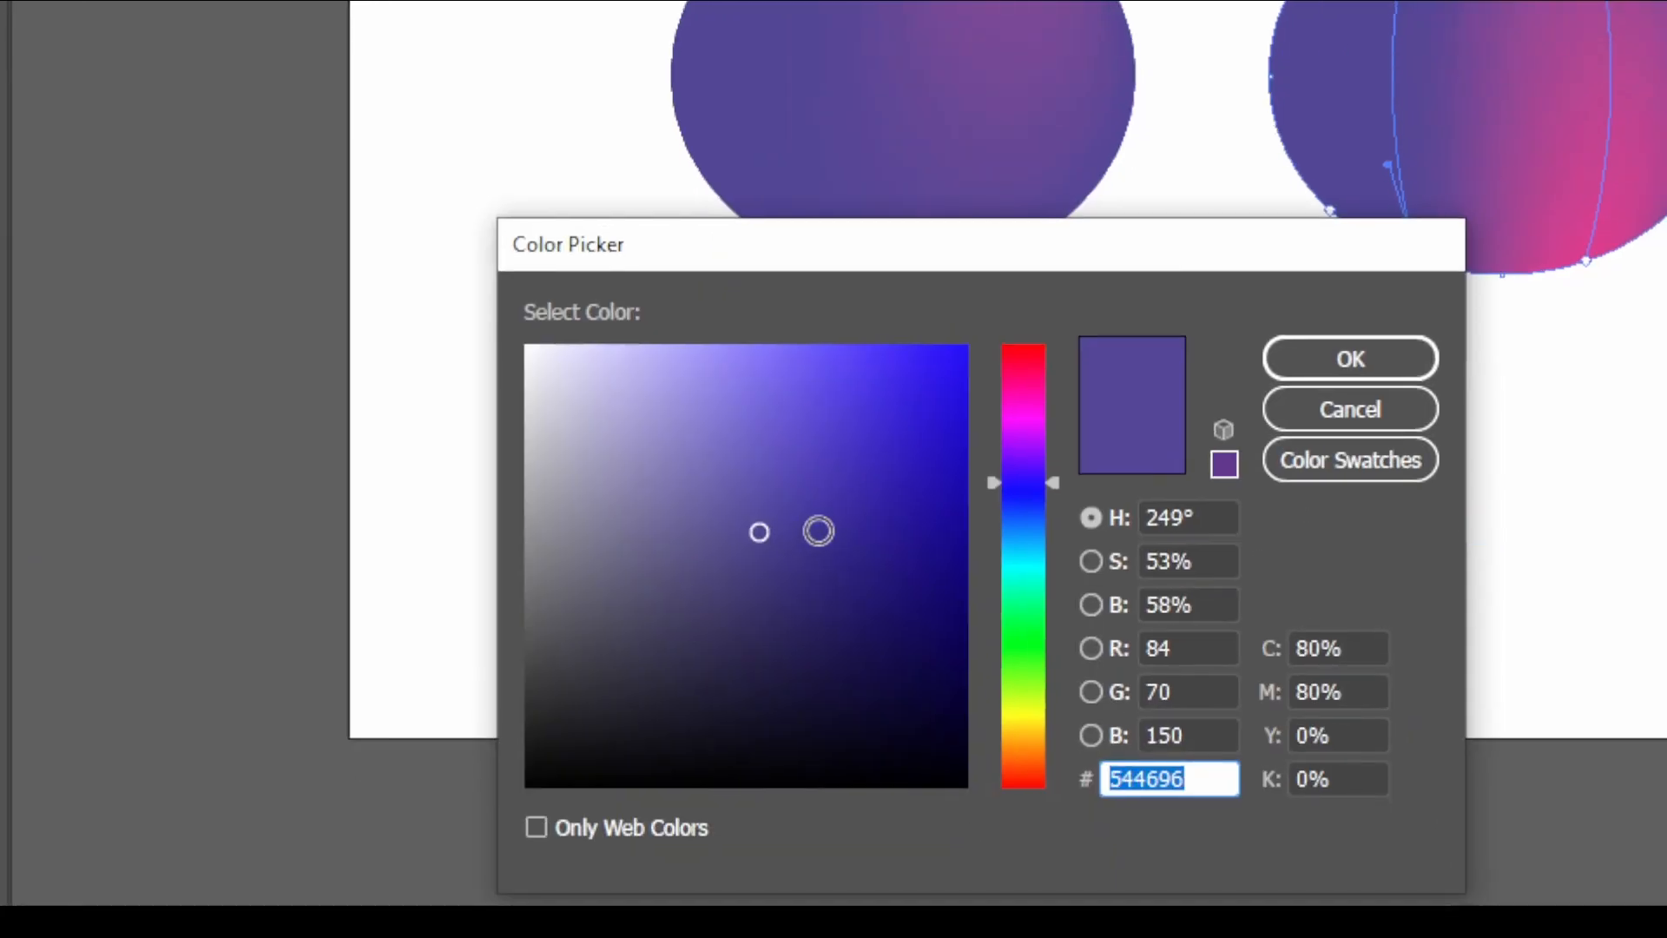
drag(1053, 483, 1046, 552)
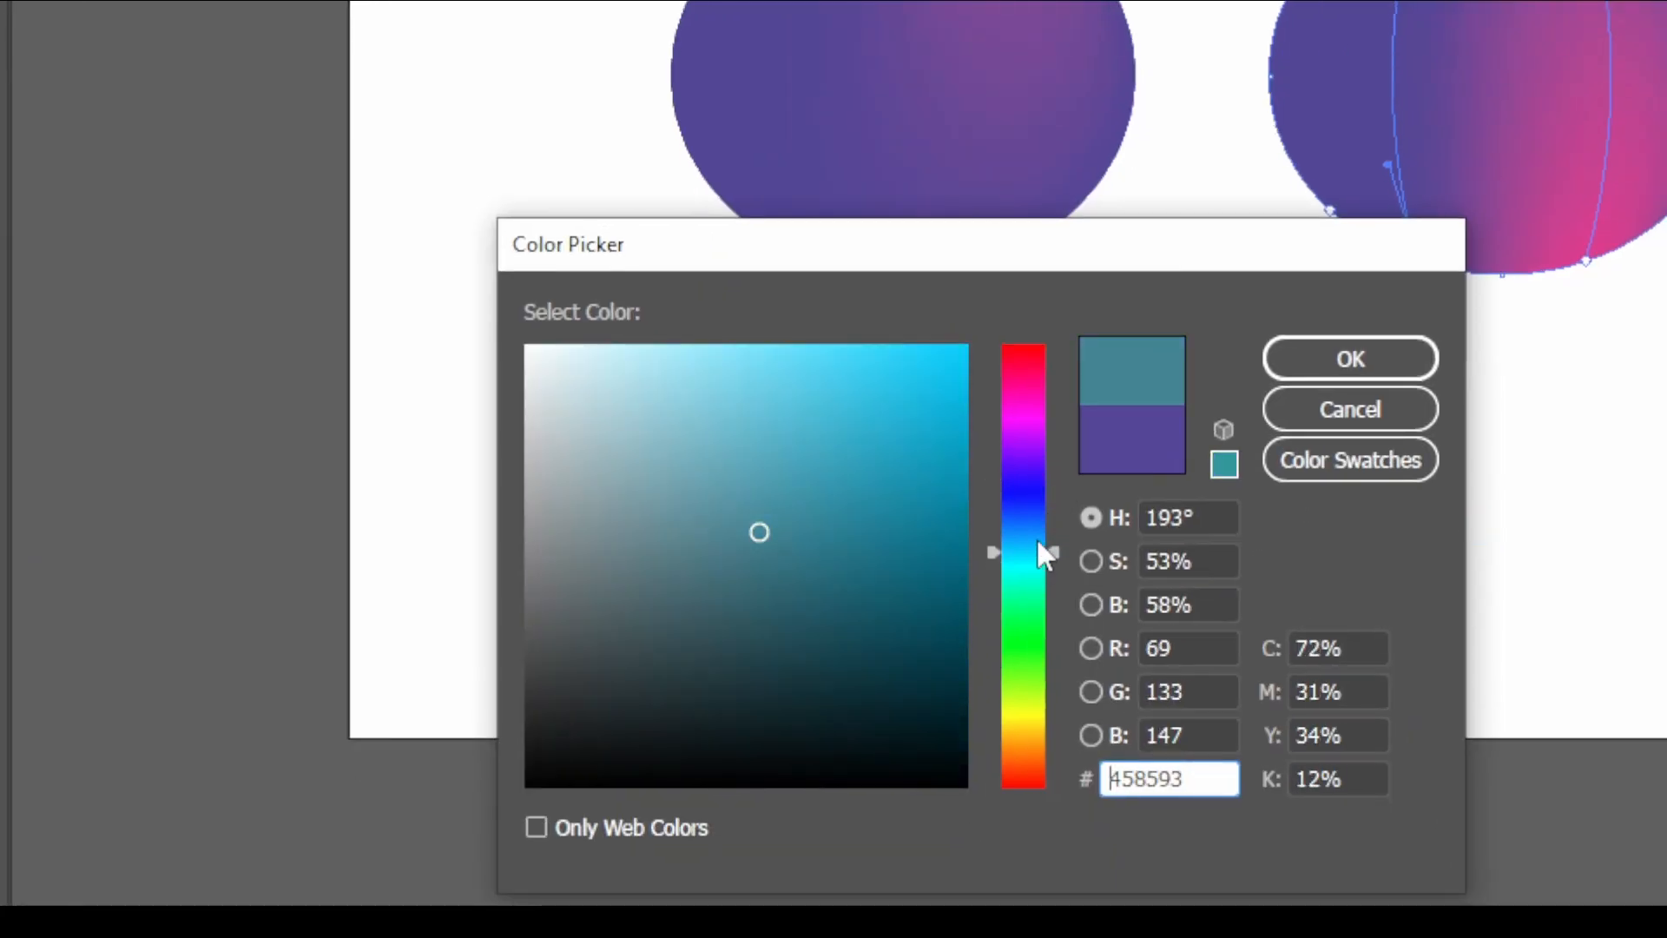
click(953, 382)
drag(954, 382, 961, 340)
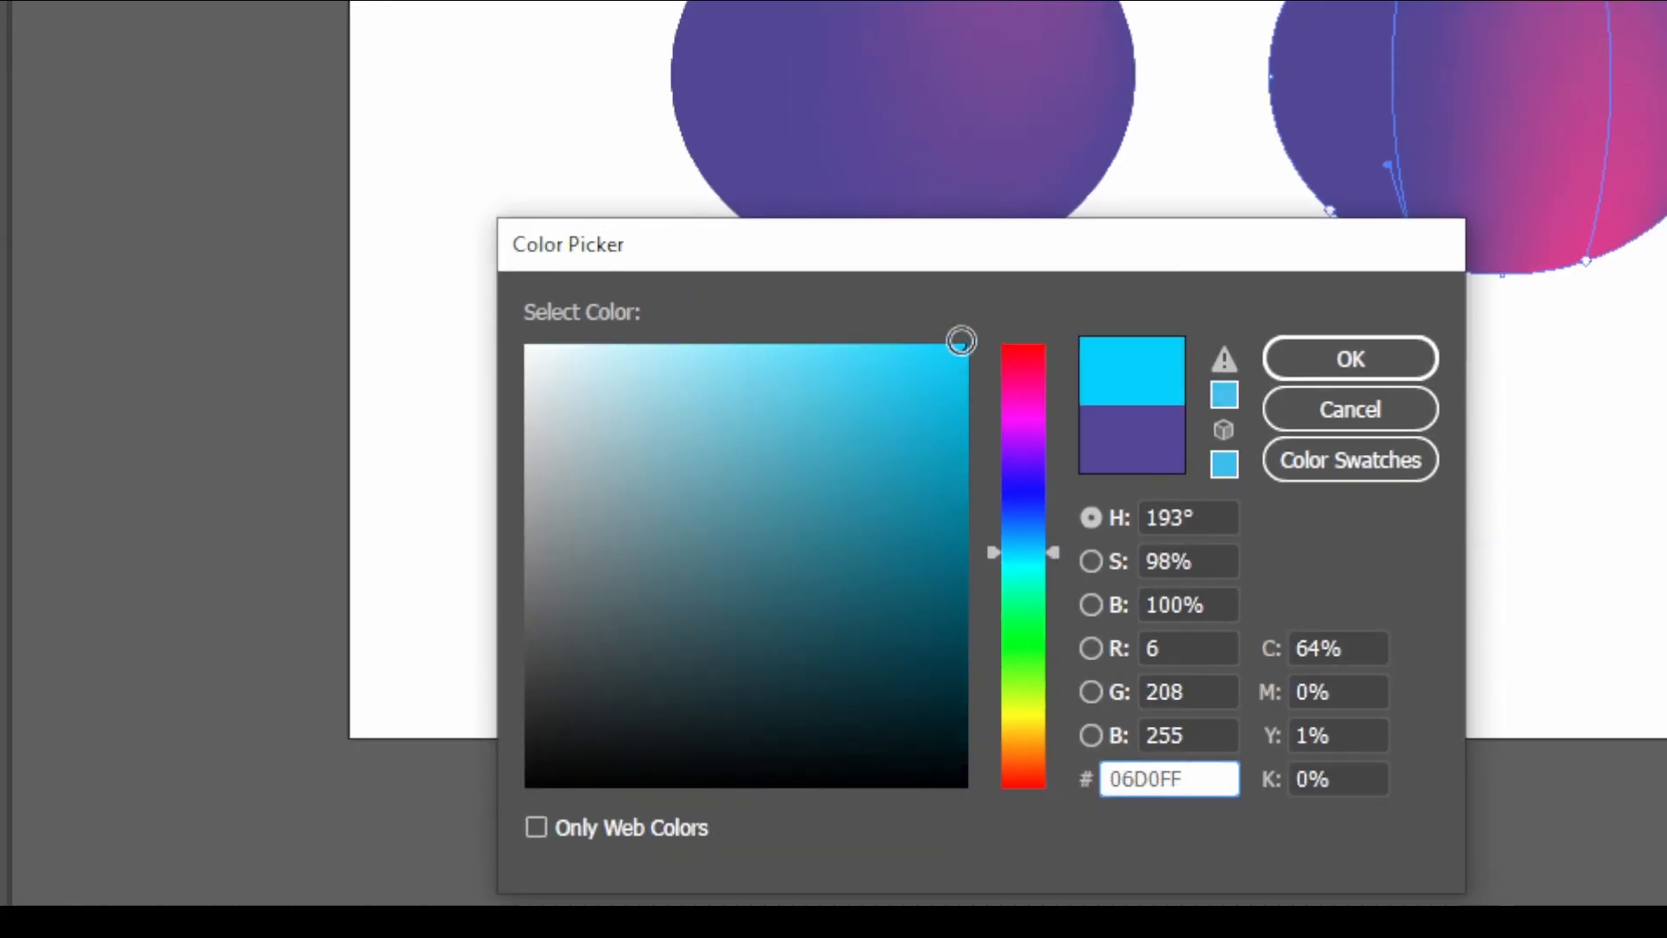
click(1361, 363)
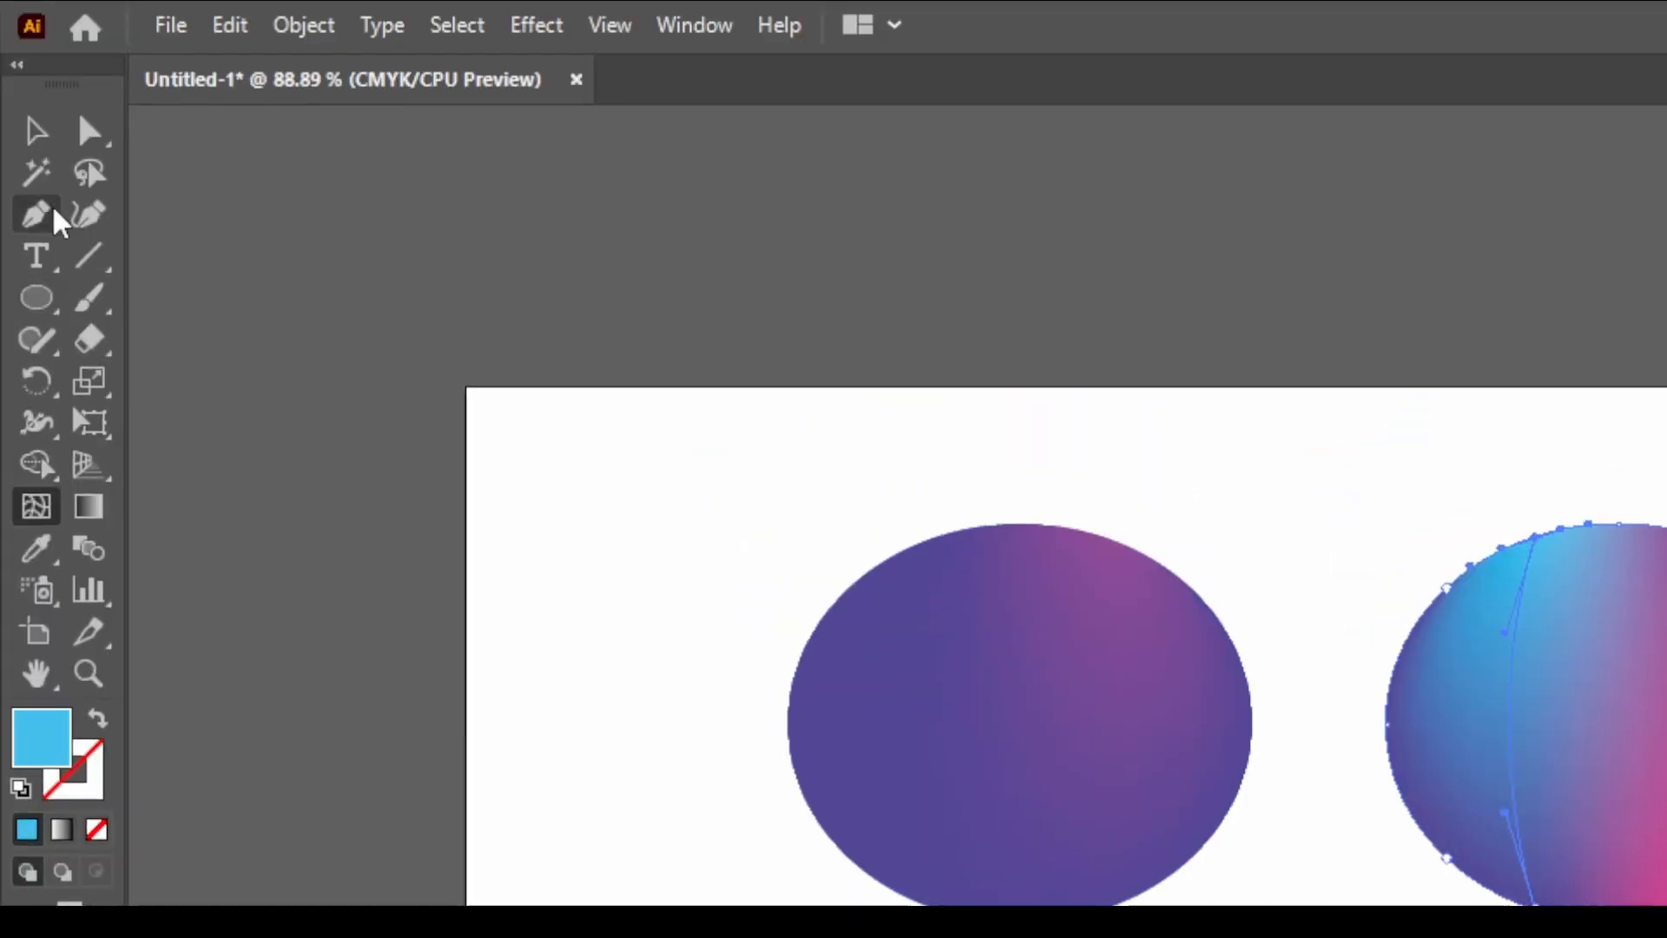
Duplicate the cyan and pink mesh ellipse and place the copy to its right at the same height
click(39, 132)
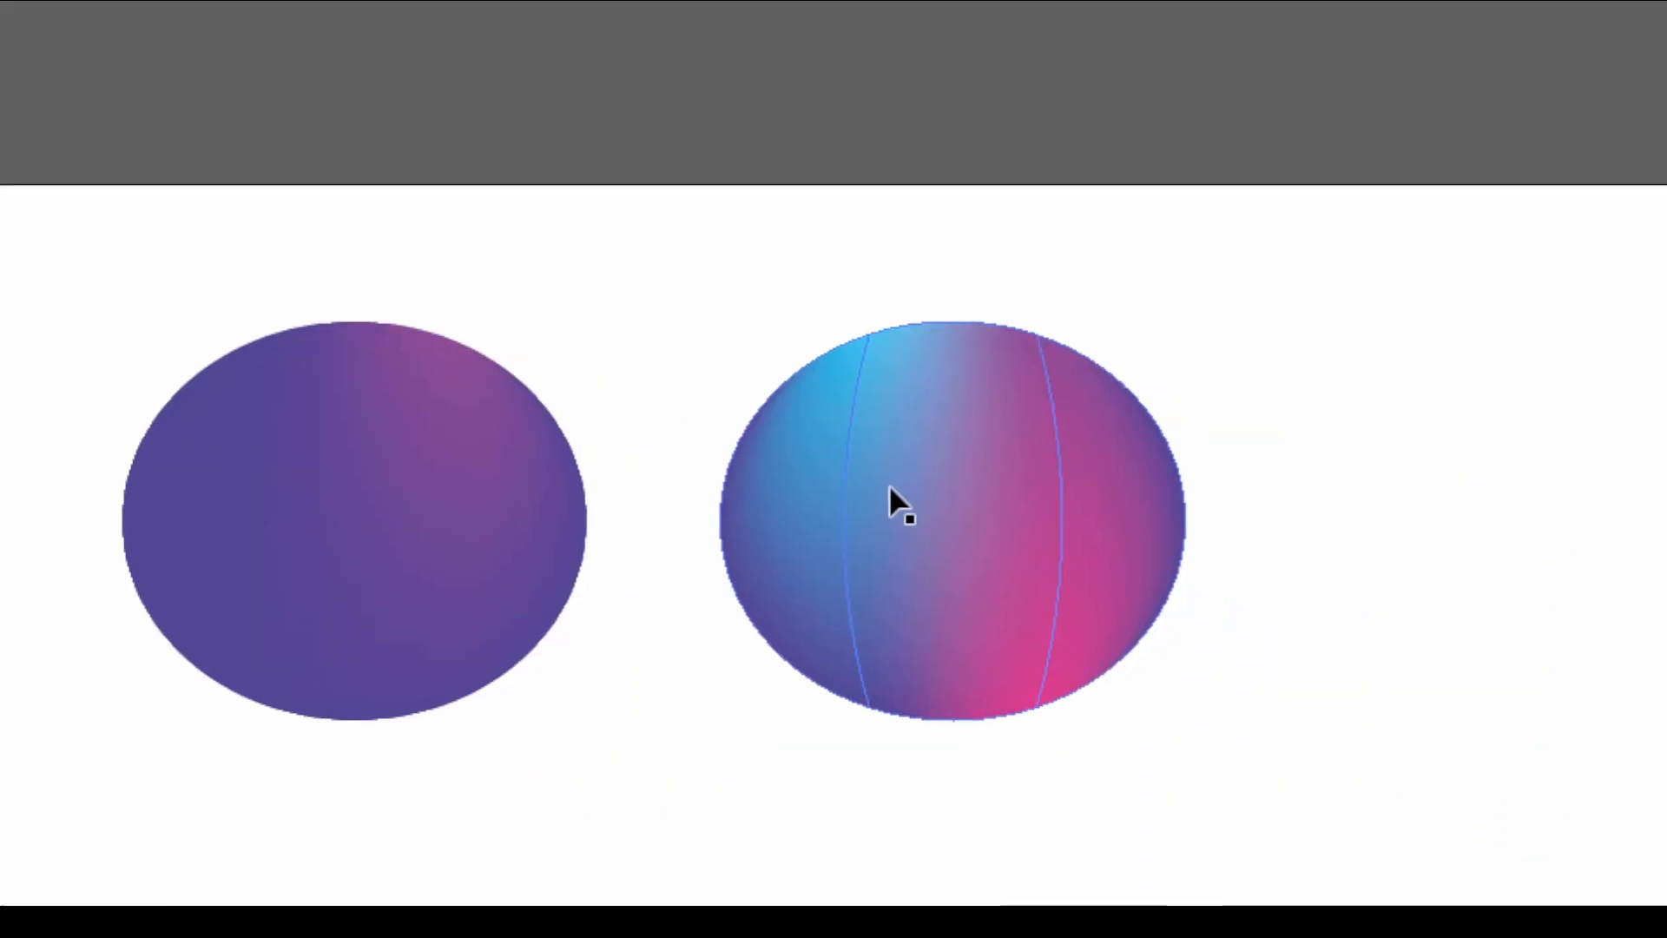
click(1559, 707)
key(ctrl+c)
key(ctrl+v)
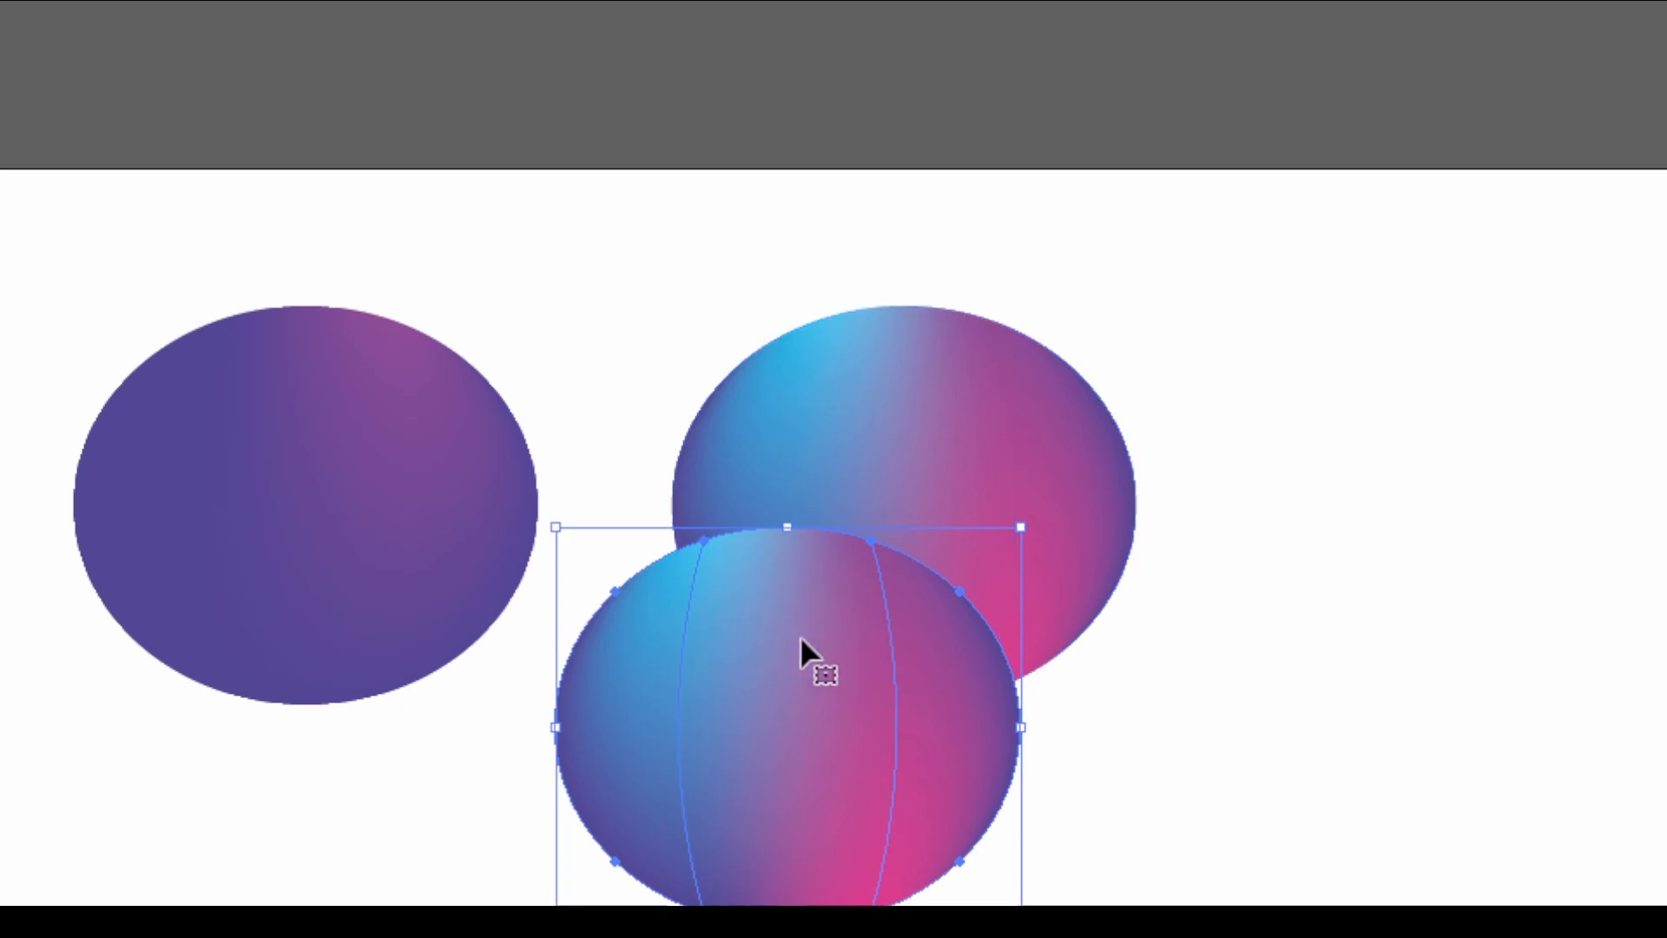
drag(804, 655, 1528, 431)
Colour the mesh point at the lower end of the third ellipse's left mesh line pinkish red and deselect the ellipse
key(u)
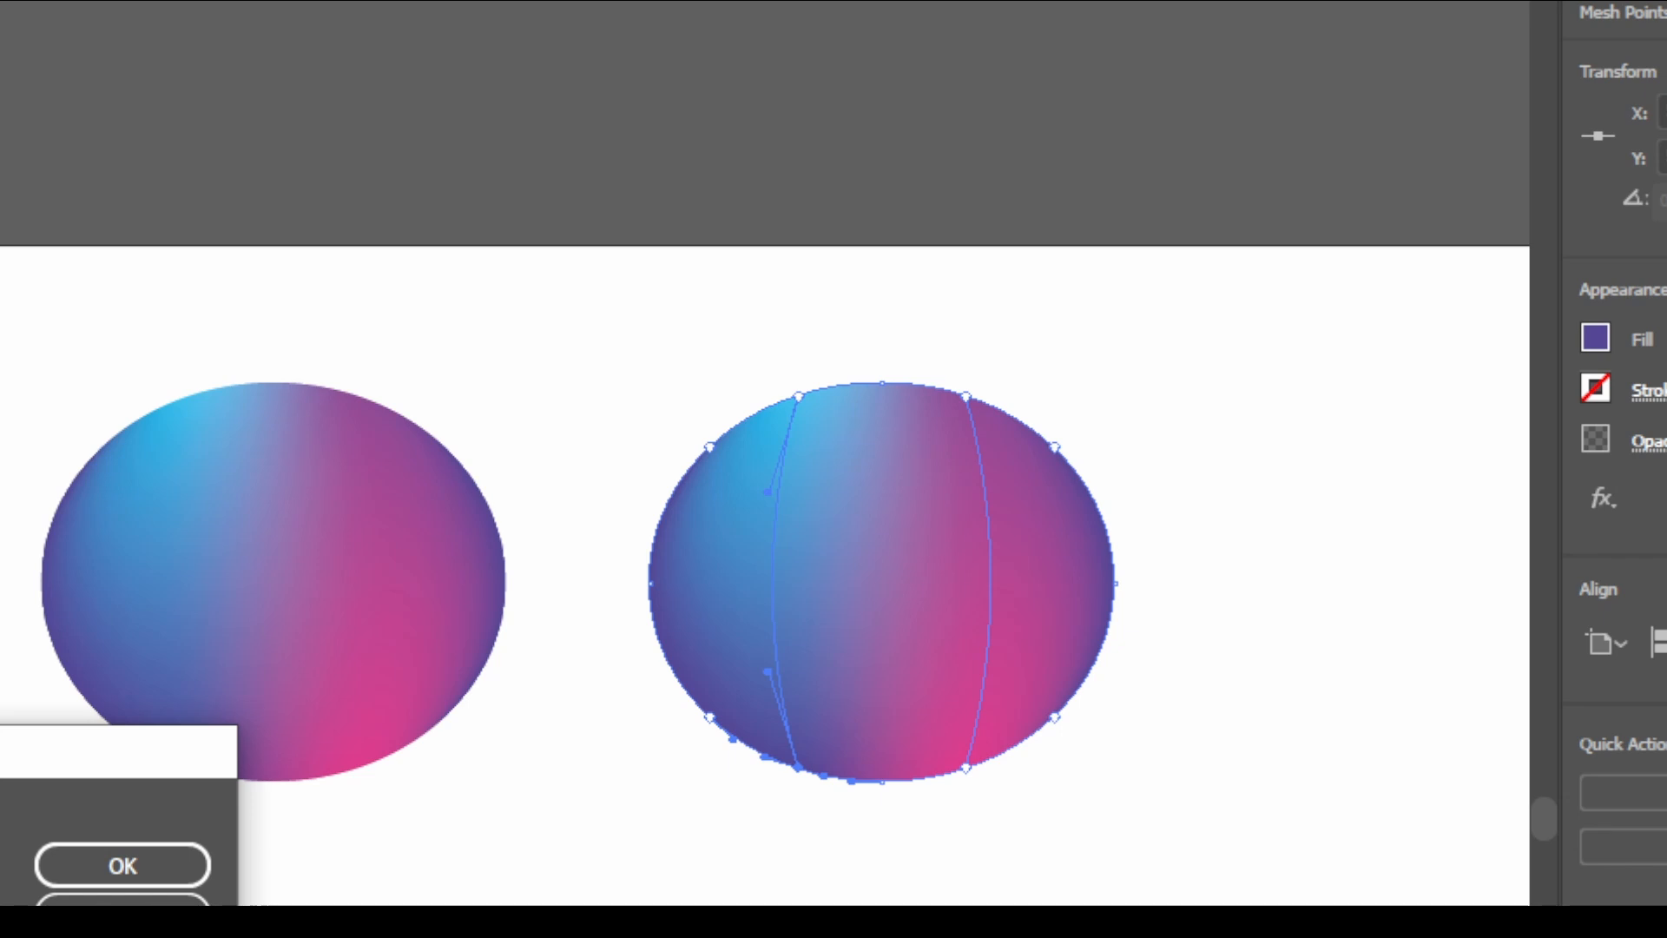
click(109, 869)
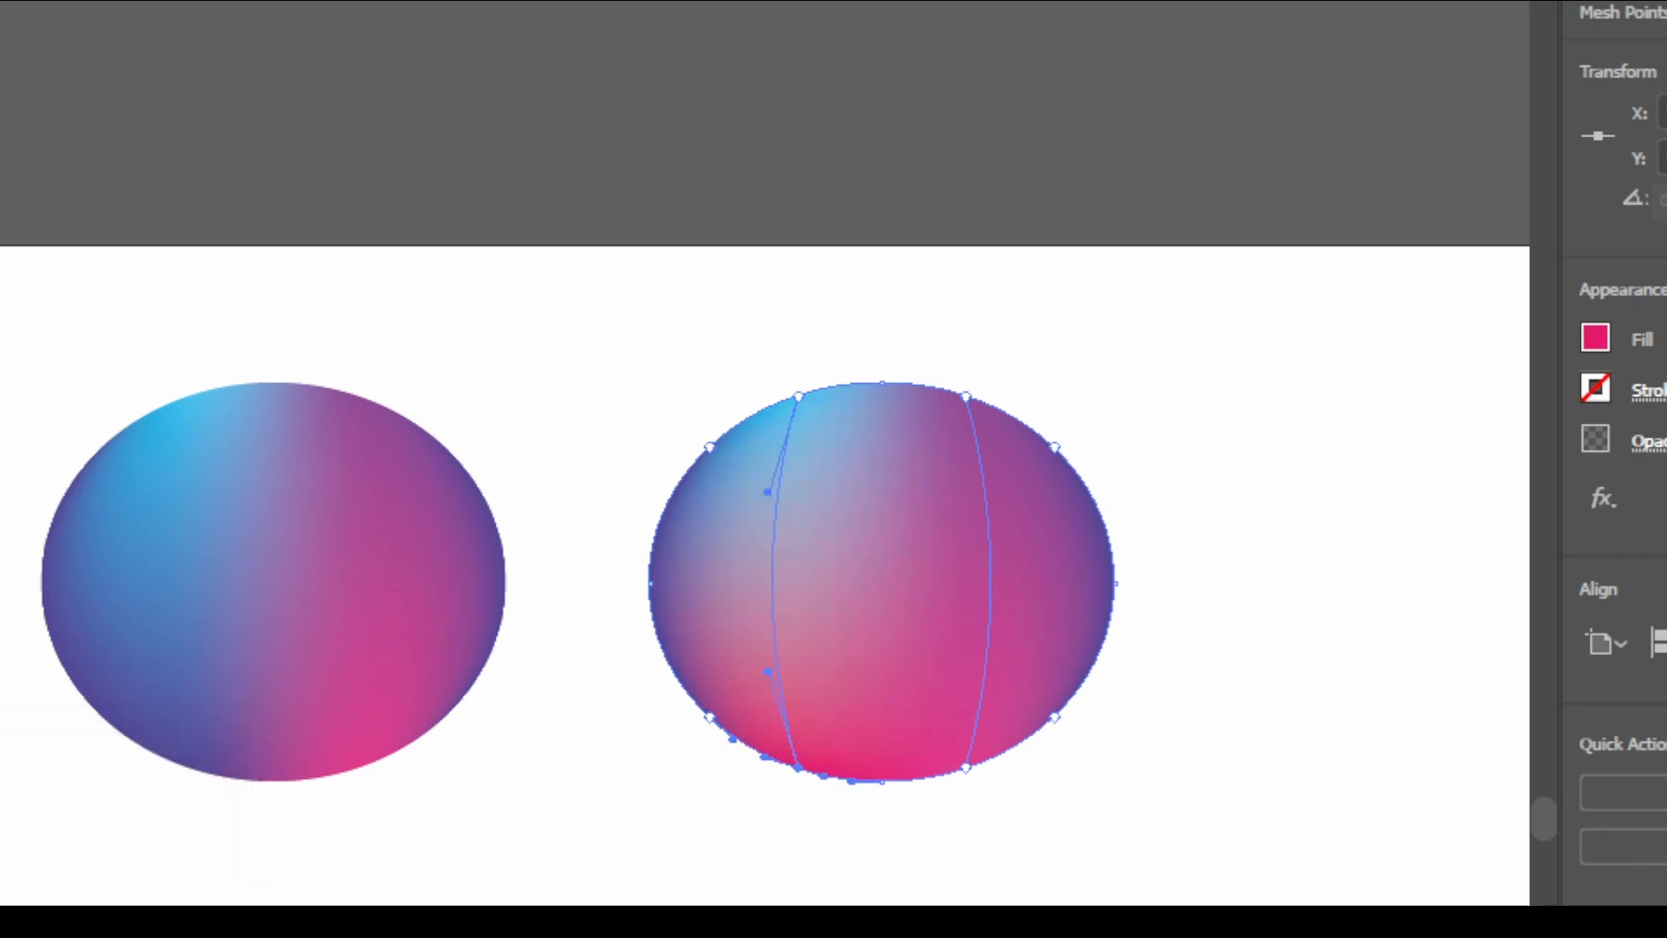
key(v)
key(ctrl+shift+a)
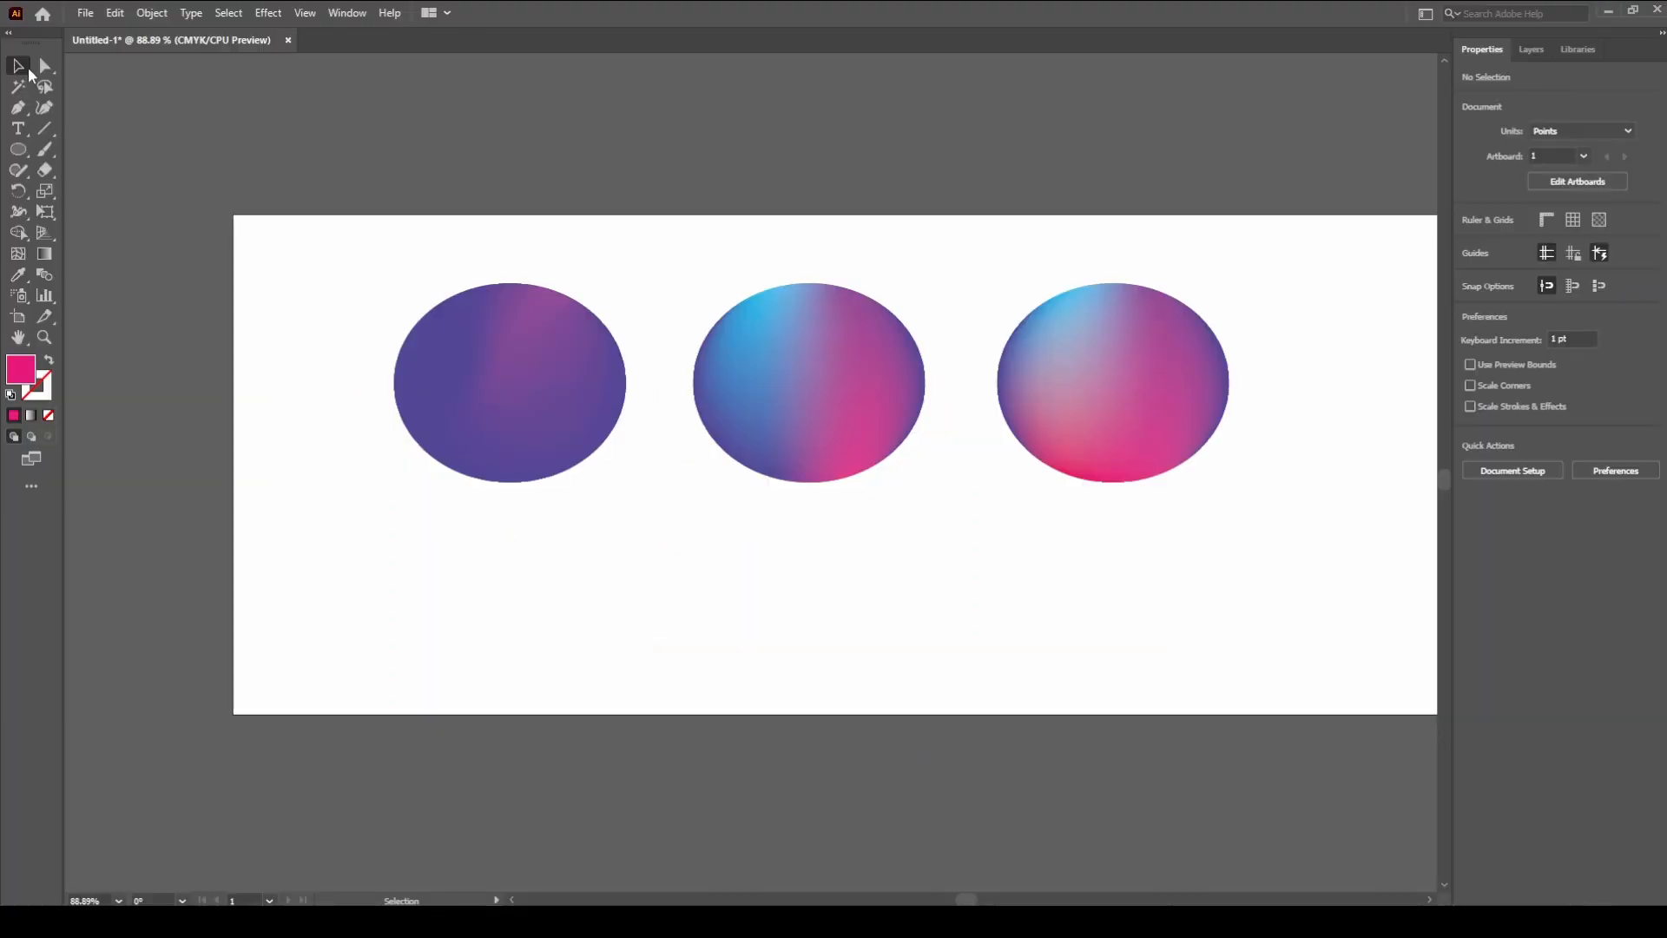
Duplicate the middle cyan and pink ellipse and place the copy directly below the first purple ellipse
key(a)
click(798, 397)
key(ctrl+v)
drag(787, 447, 551, 570)
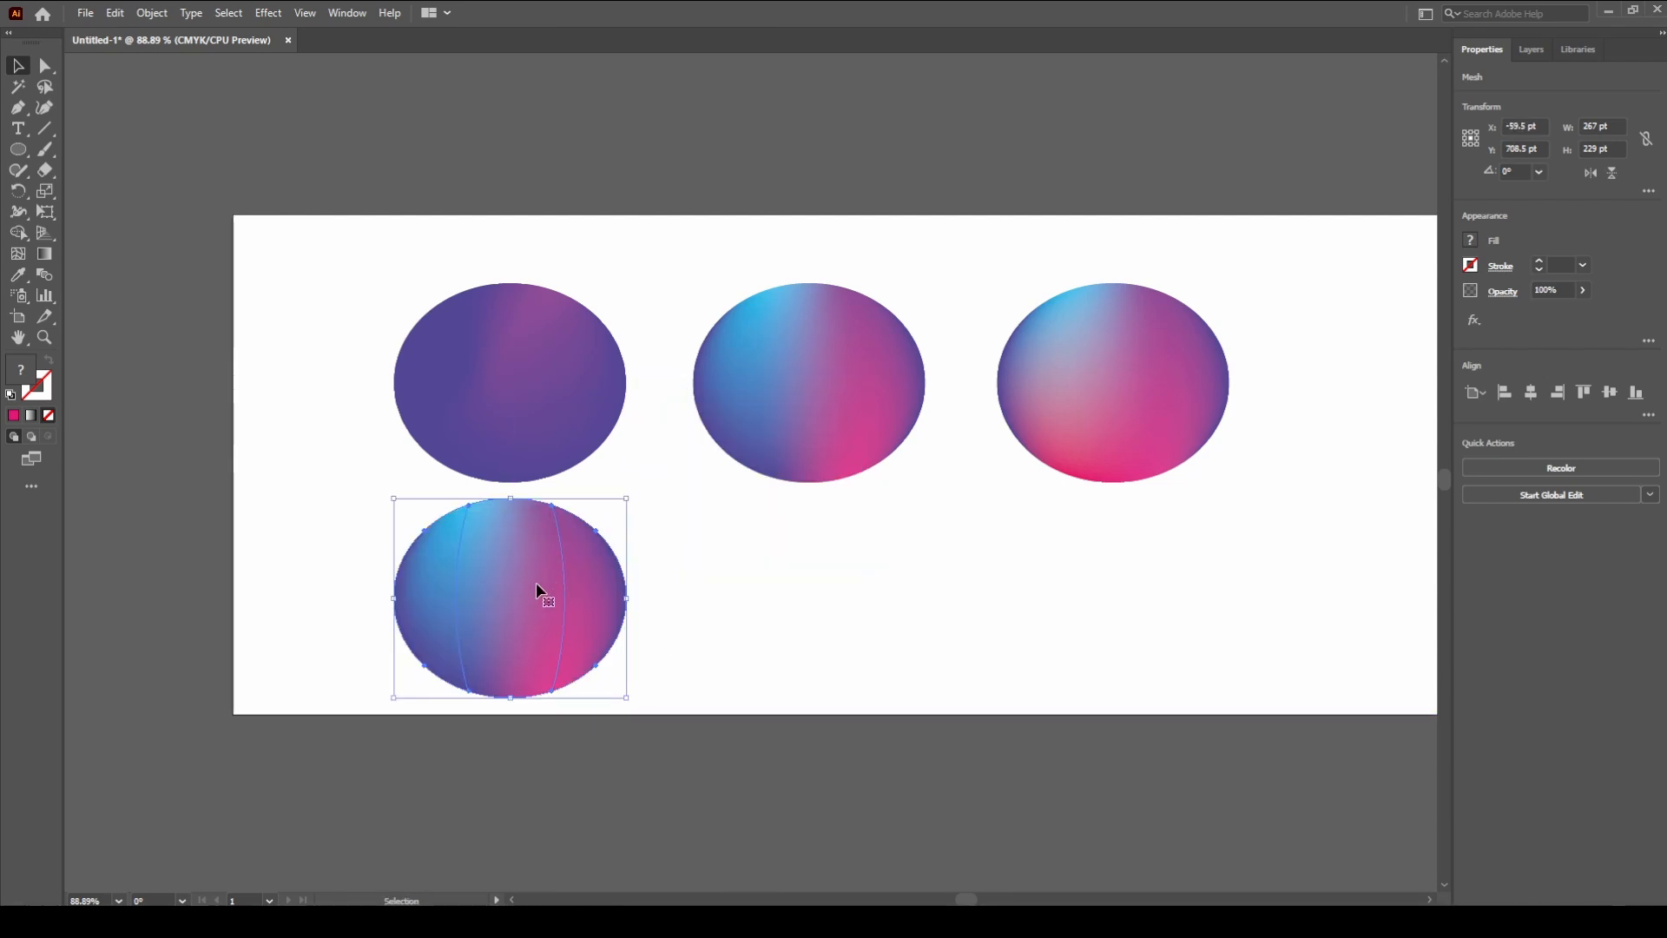
Bend the lower copy's right mesh line inward by pulling the direction handle of its upper end point leftward
click(47, 67)
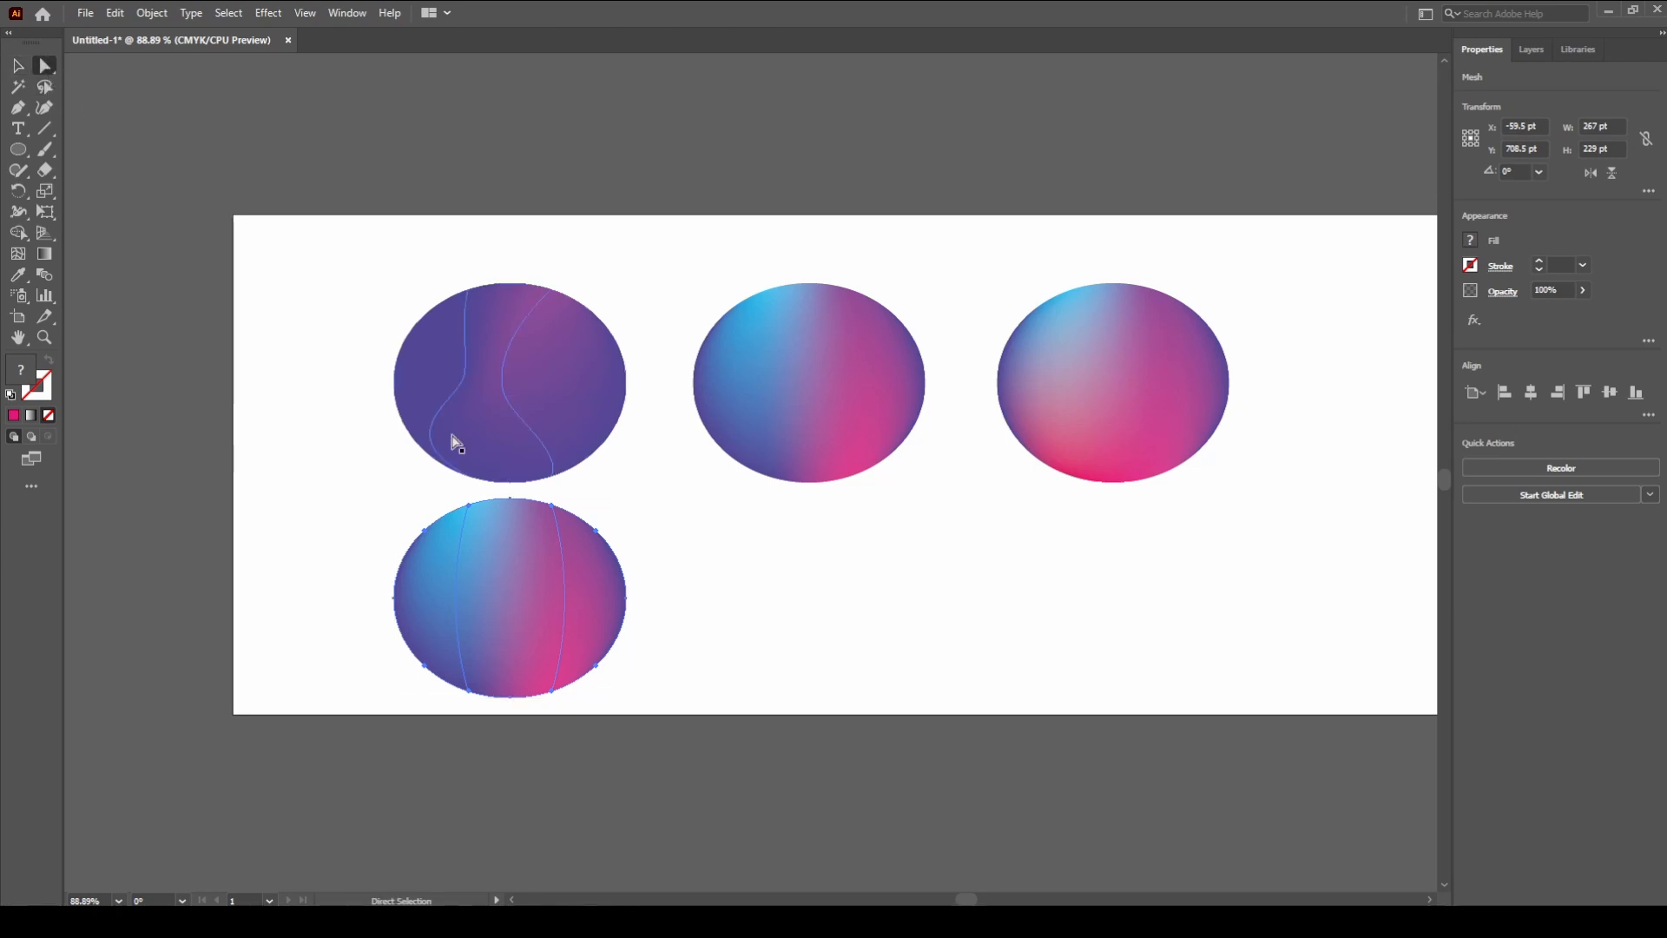
click(554, 508)
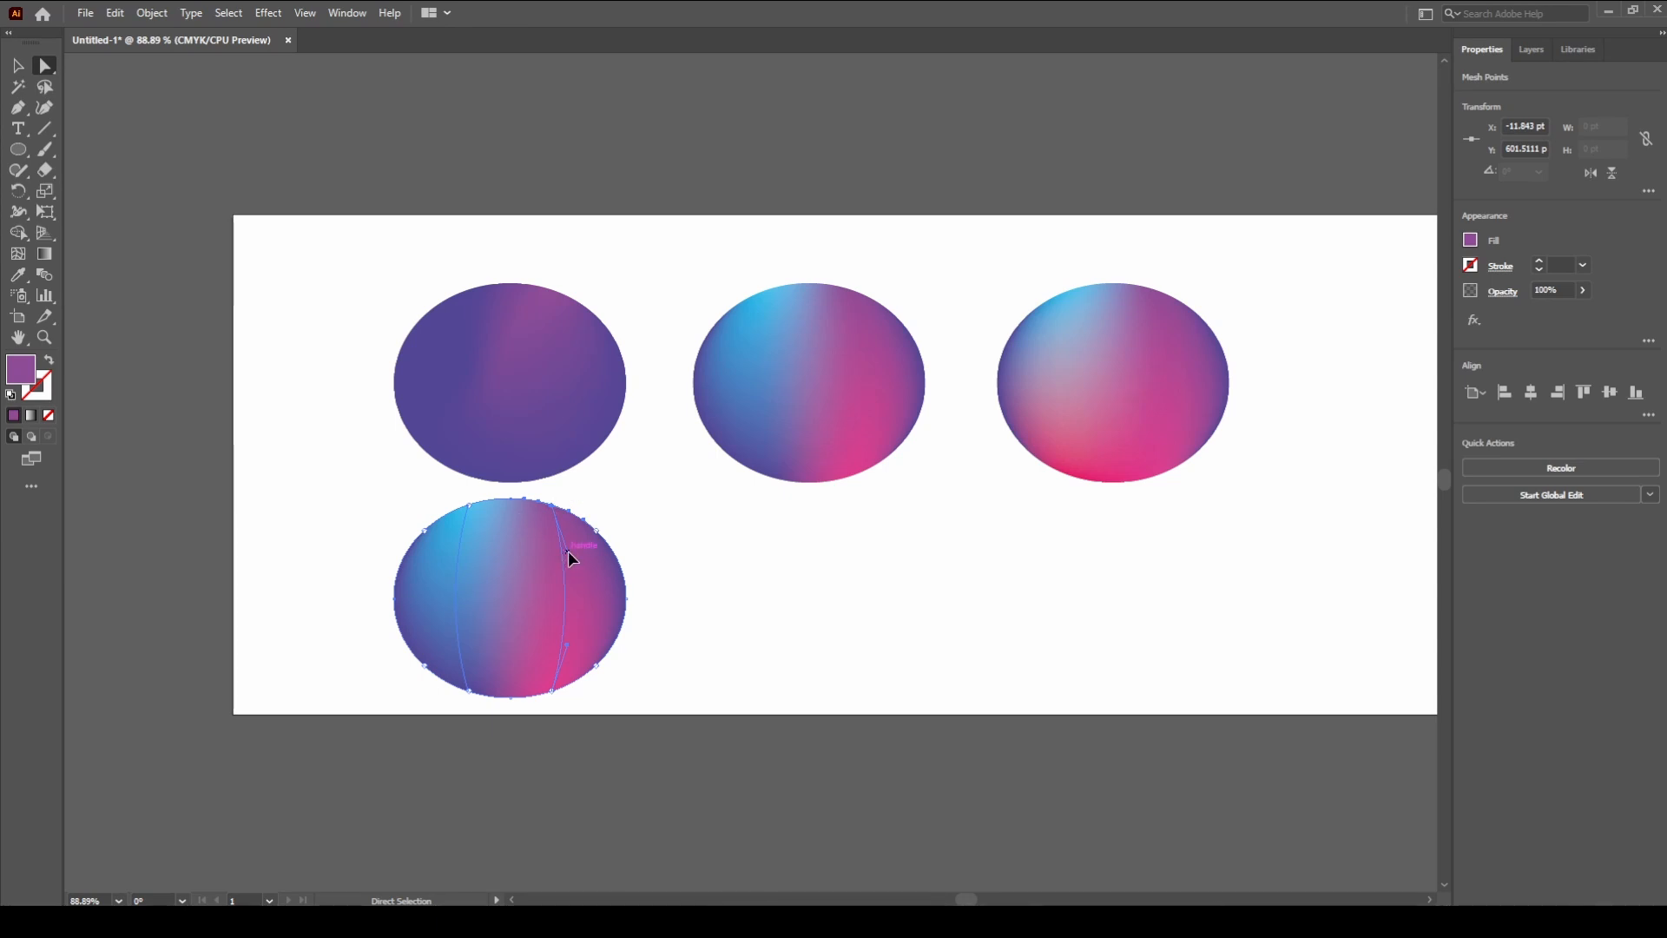
drag(569, 560, 473, 576)
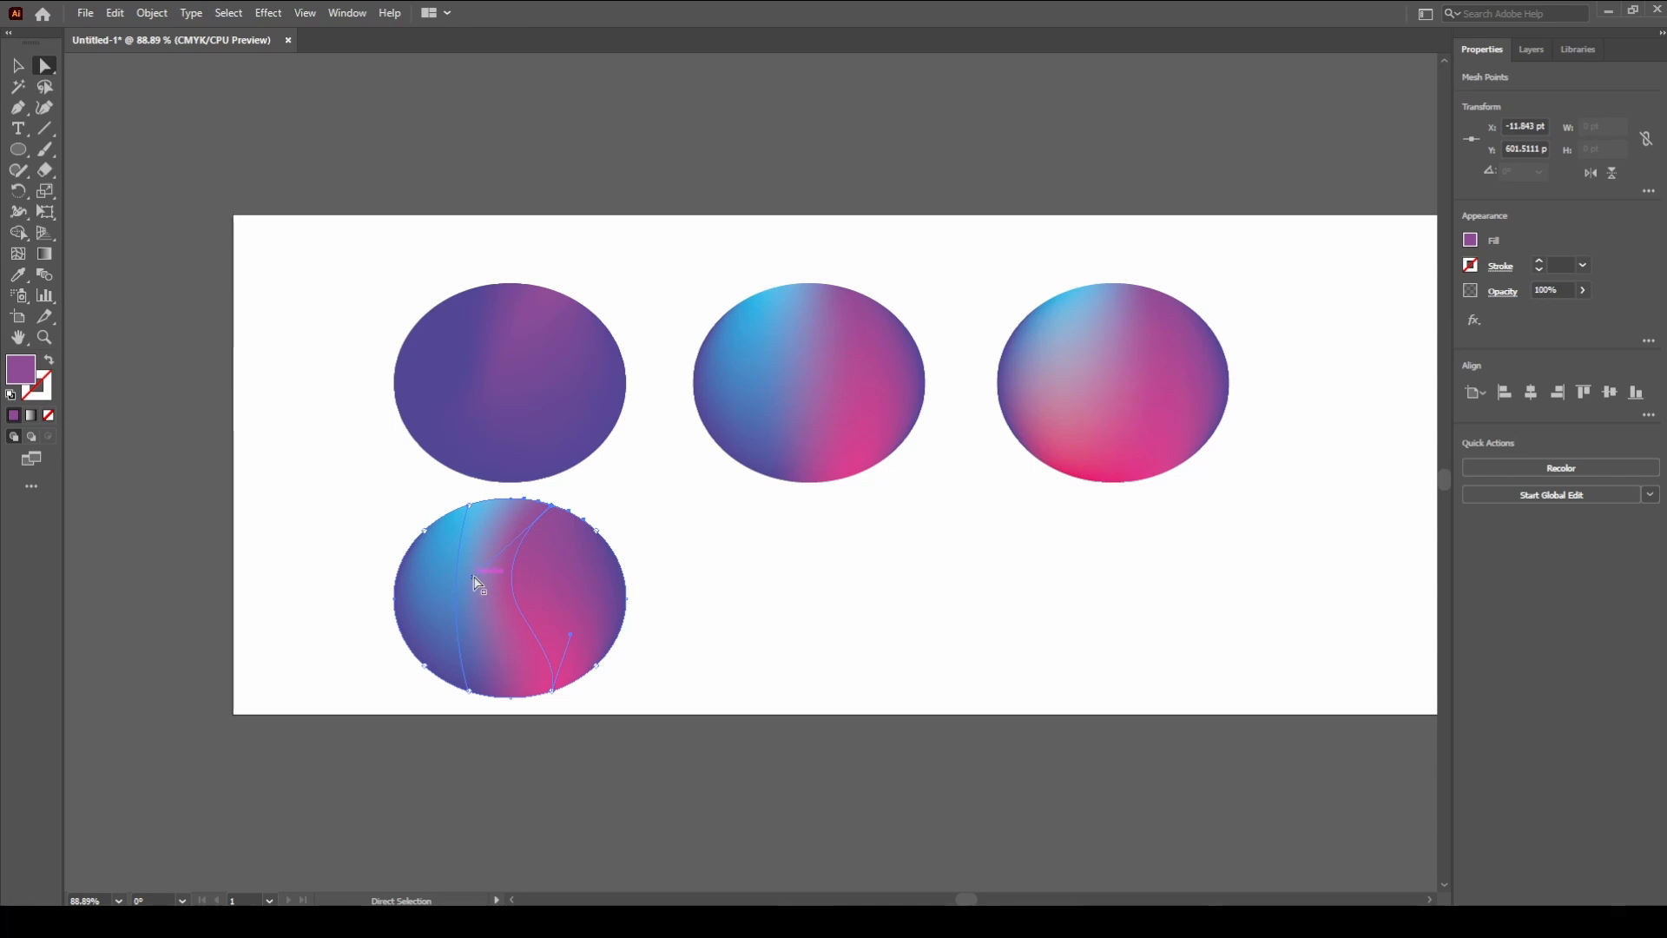
drag(473, 577, 474, 594)
Bend the same ellipse's left mesh line into an S-curve with its lower end point's direction handle, and deselect the ellipse
click(470, 689)
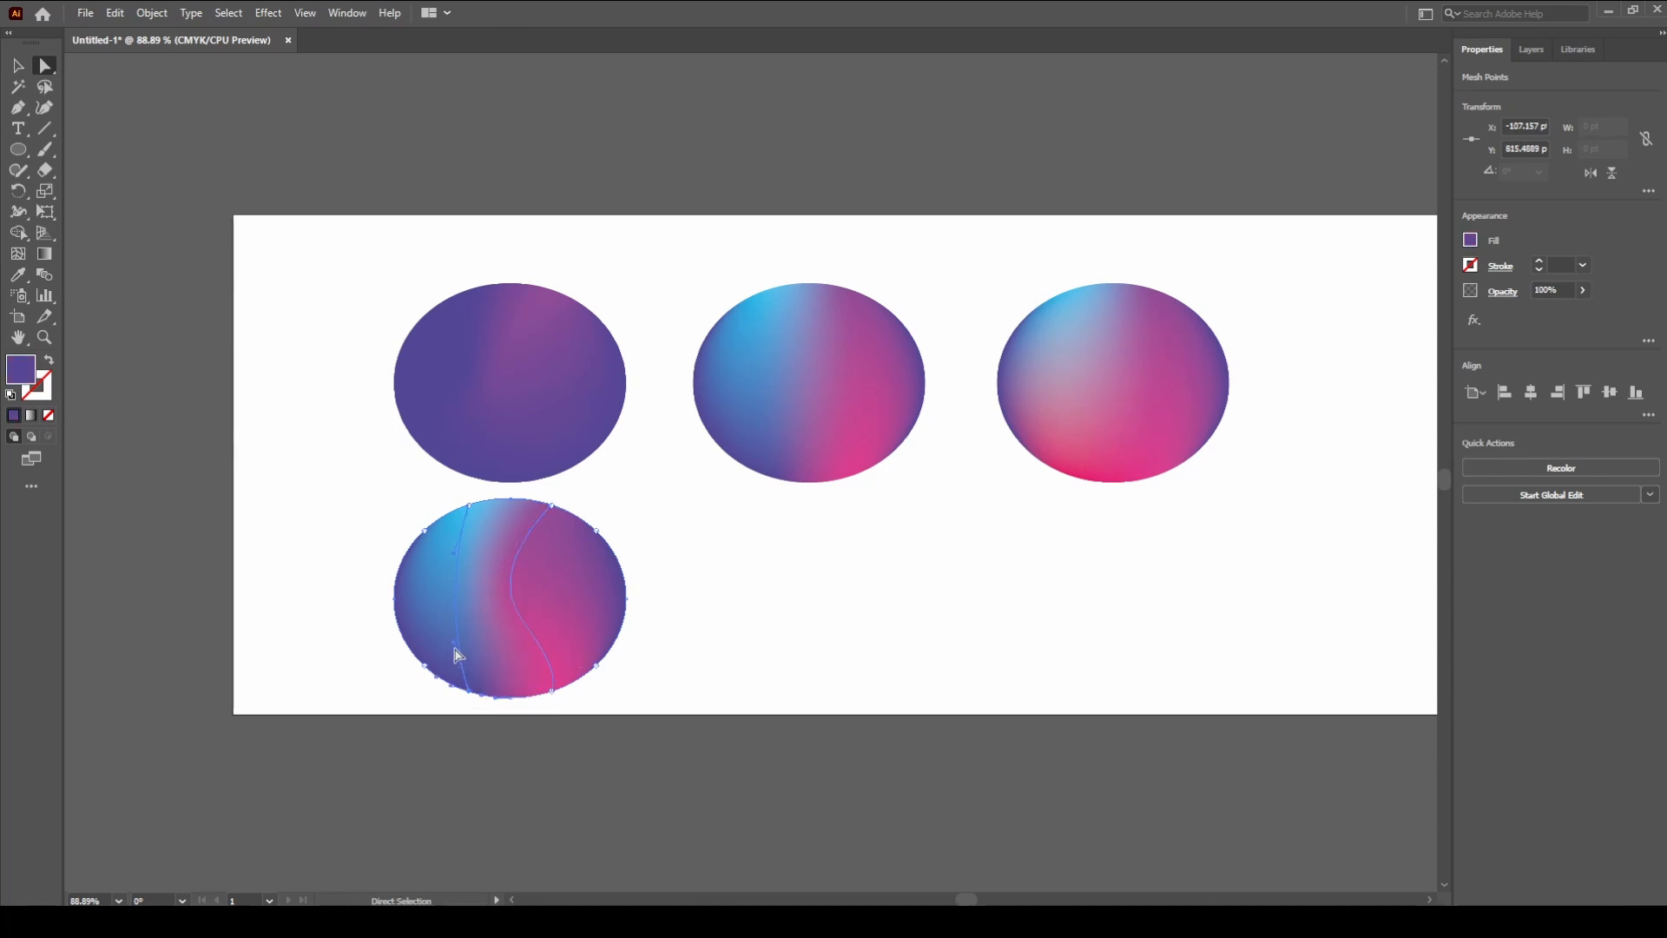
drag(458, 654, 485, 610)
key(v)
key(ctrl+shift+a)
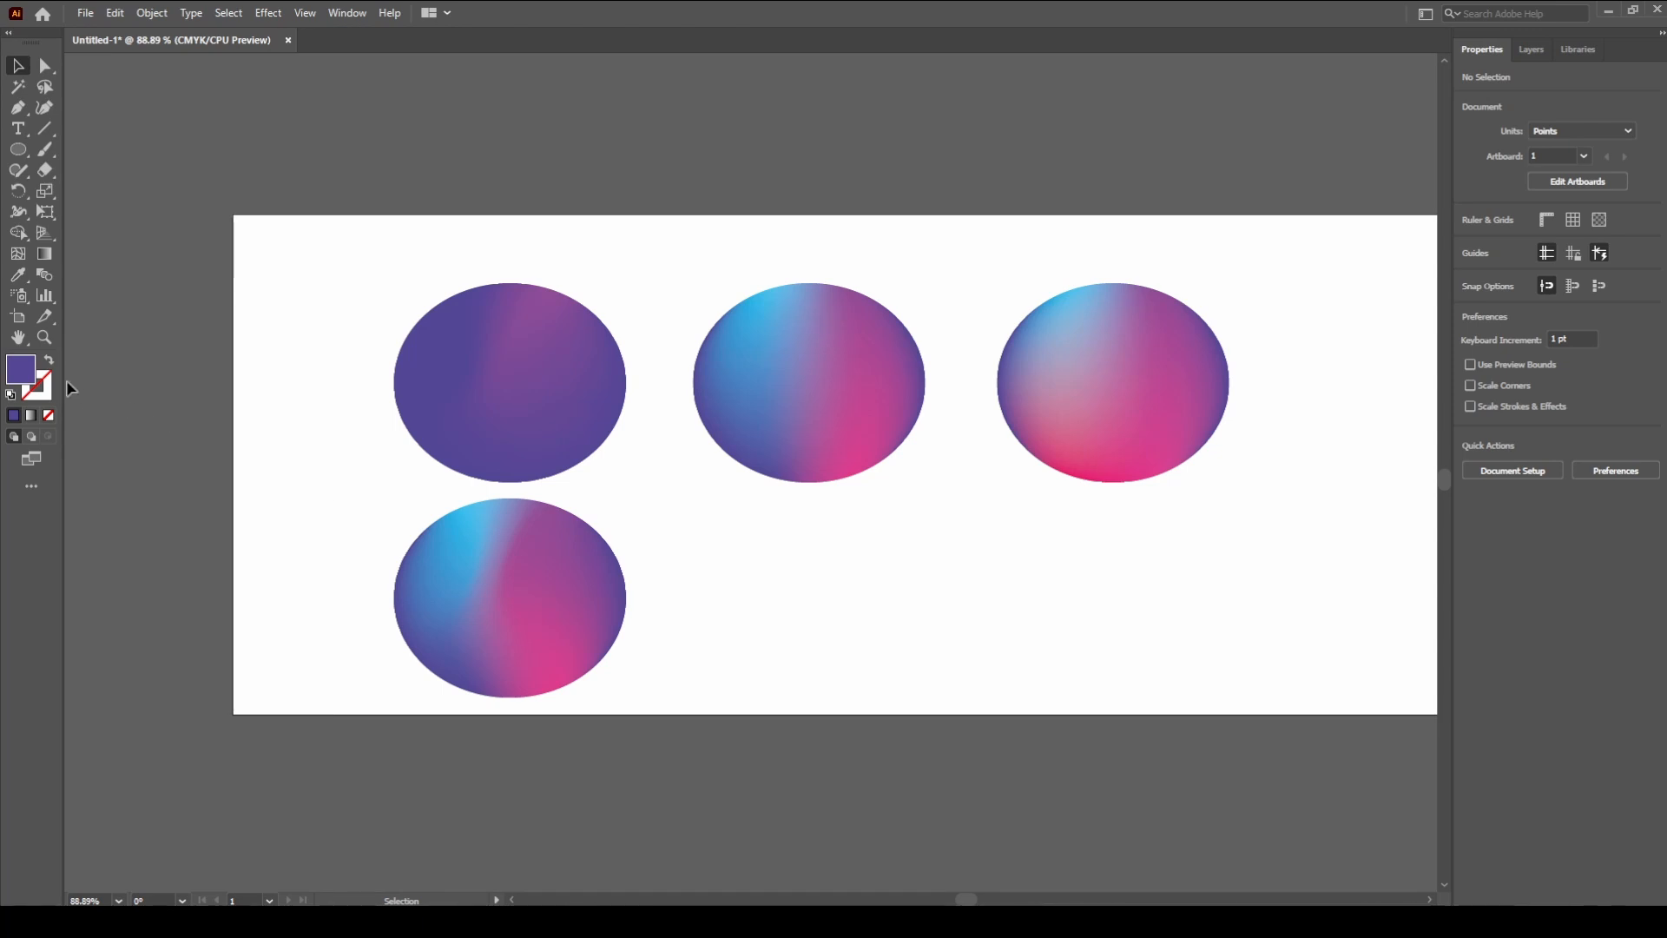
Add a vertical mesh line from the lower ellipse's upper-right edge and colour its upper mesh point pale lavender E1DFEF
click(19, 258)
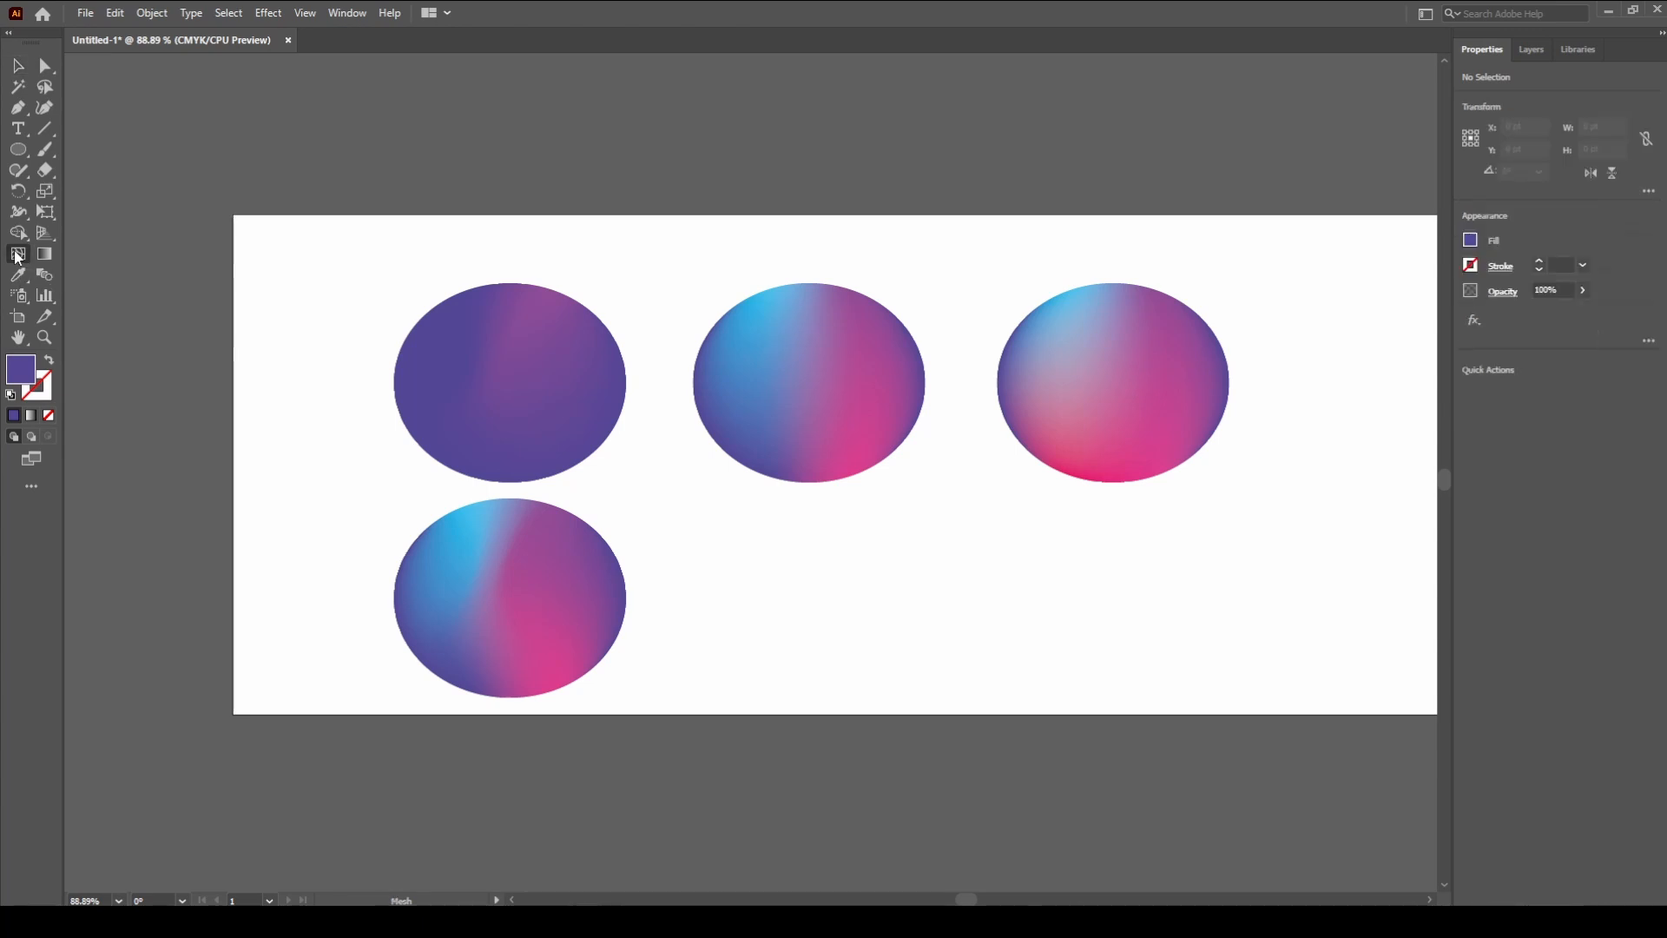
click(580, 521)
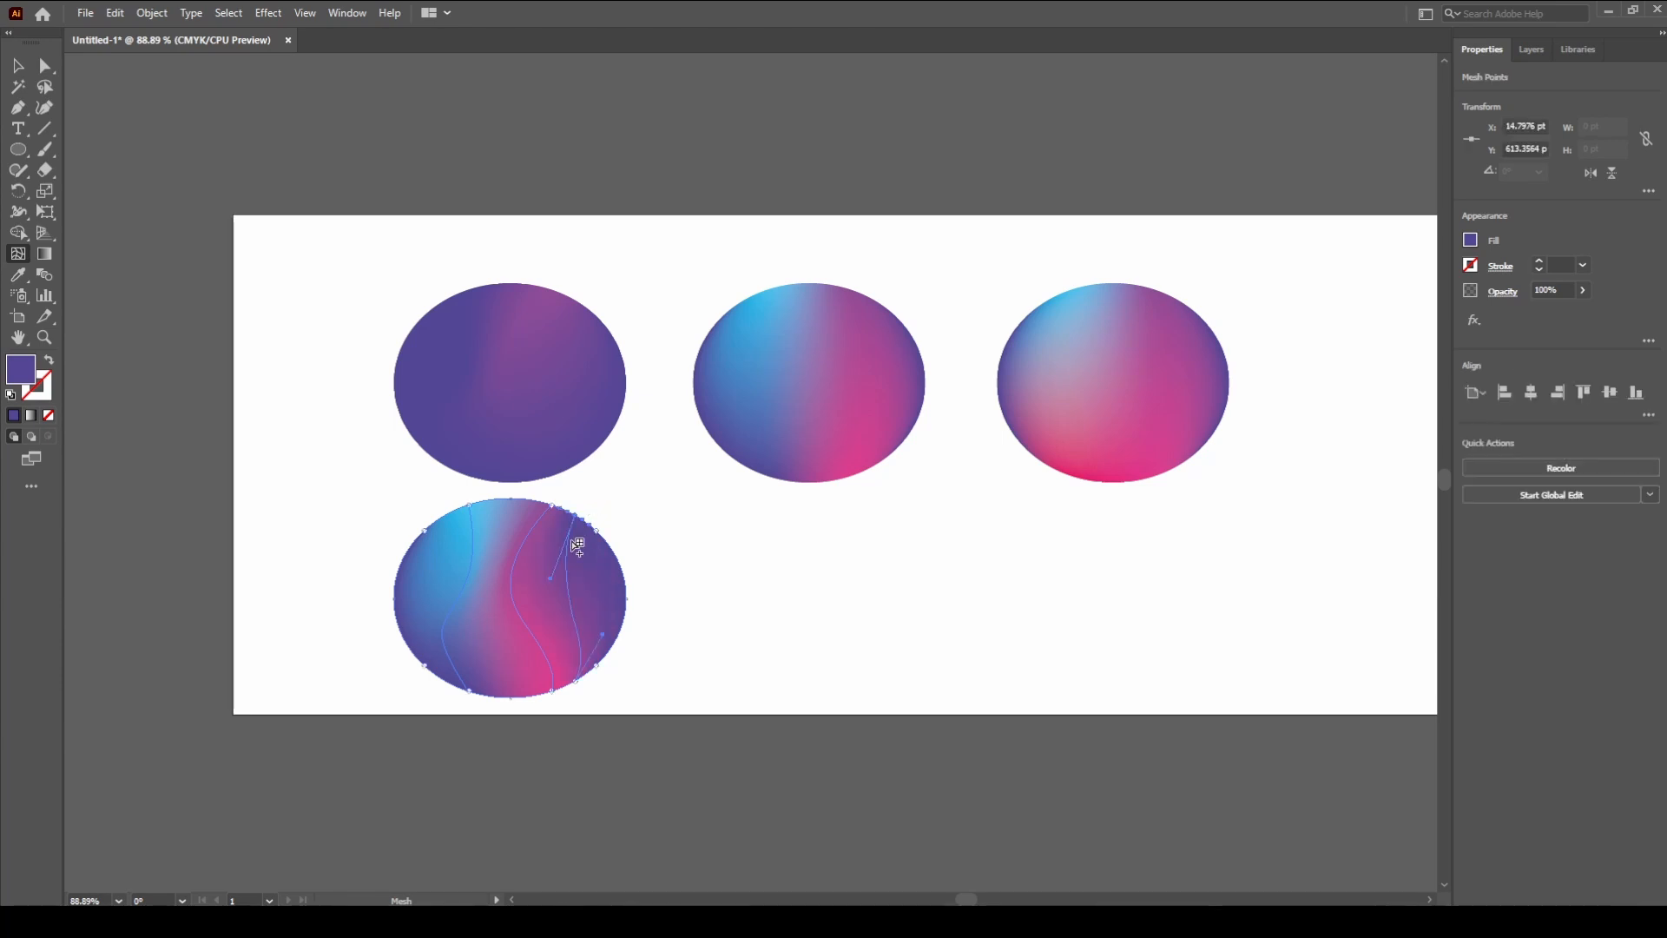
double_click(22, 372)
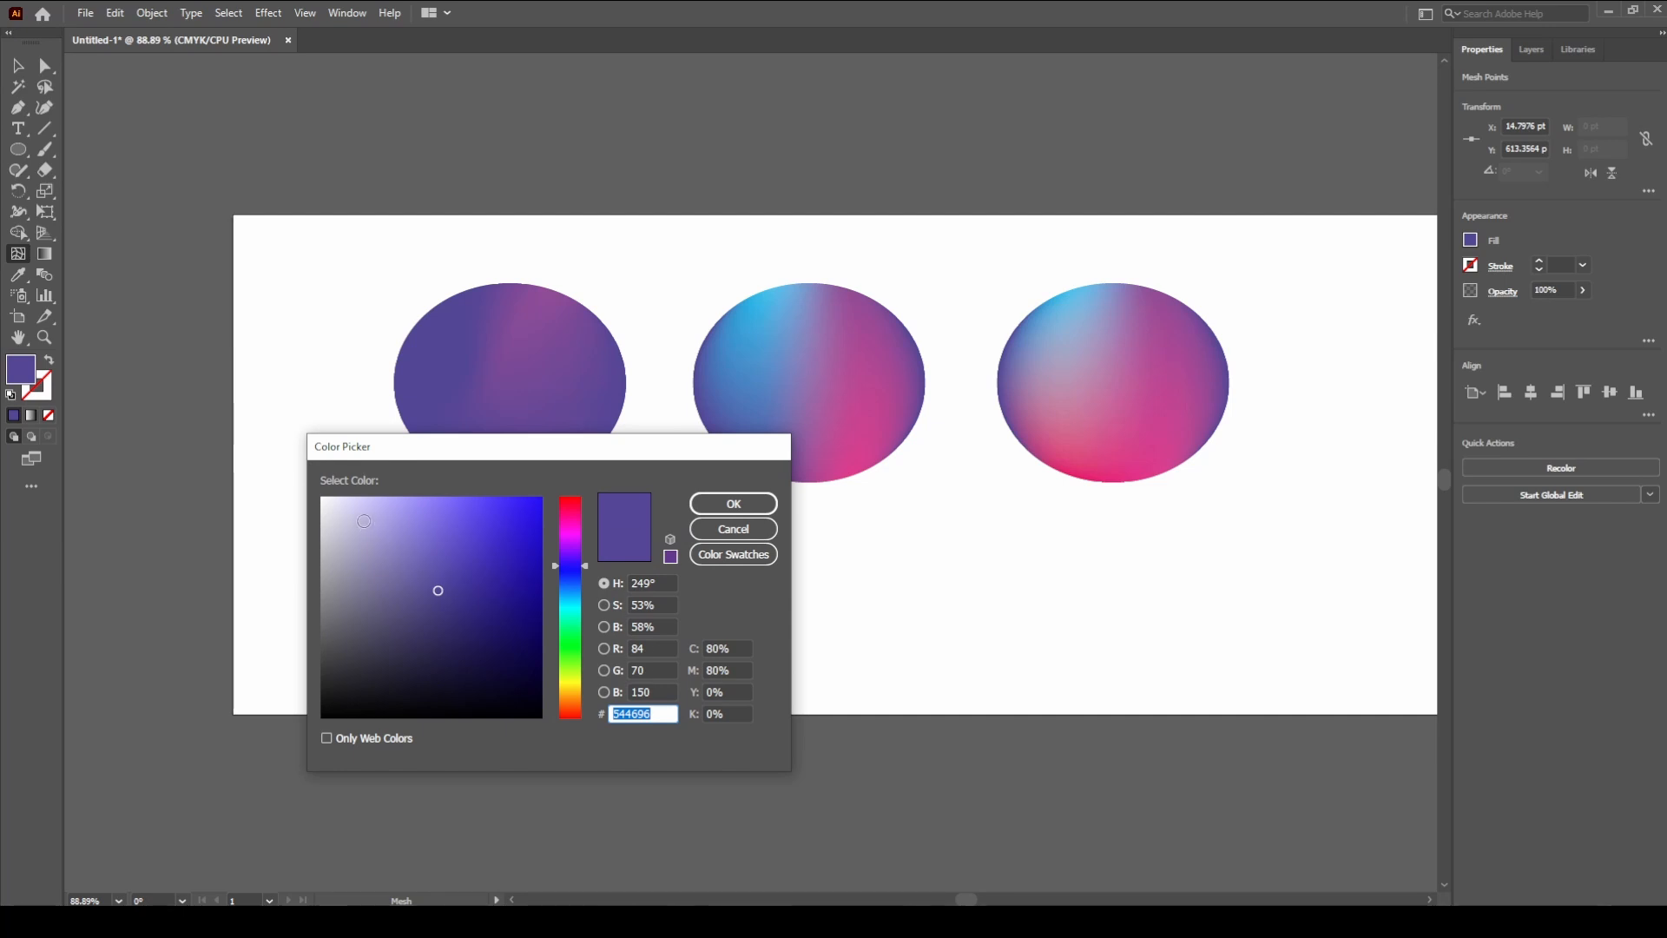
drag(364, 521, 337, 509)
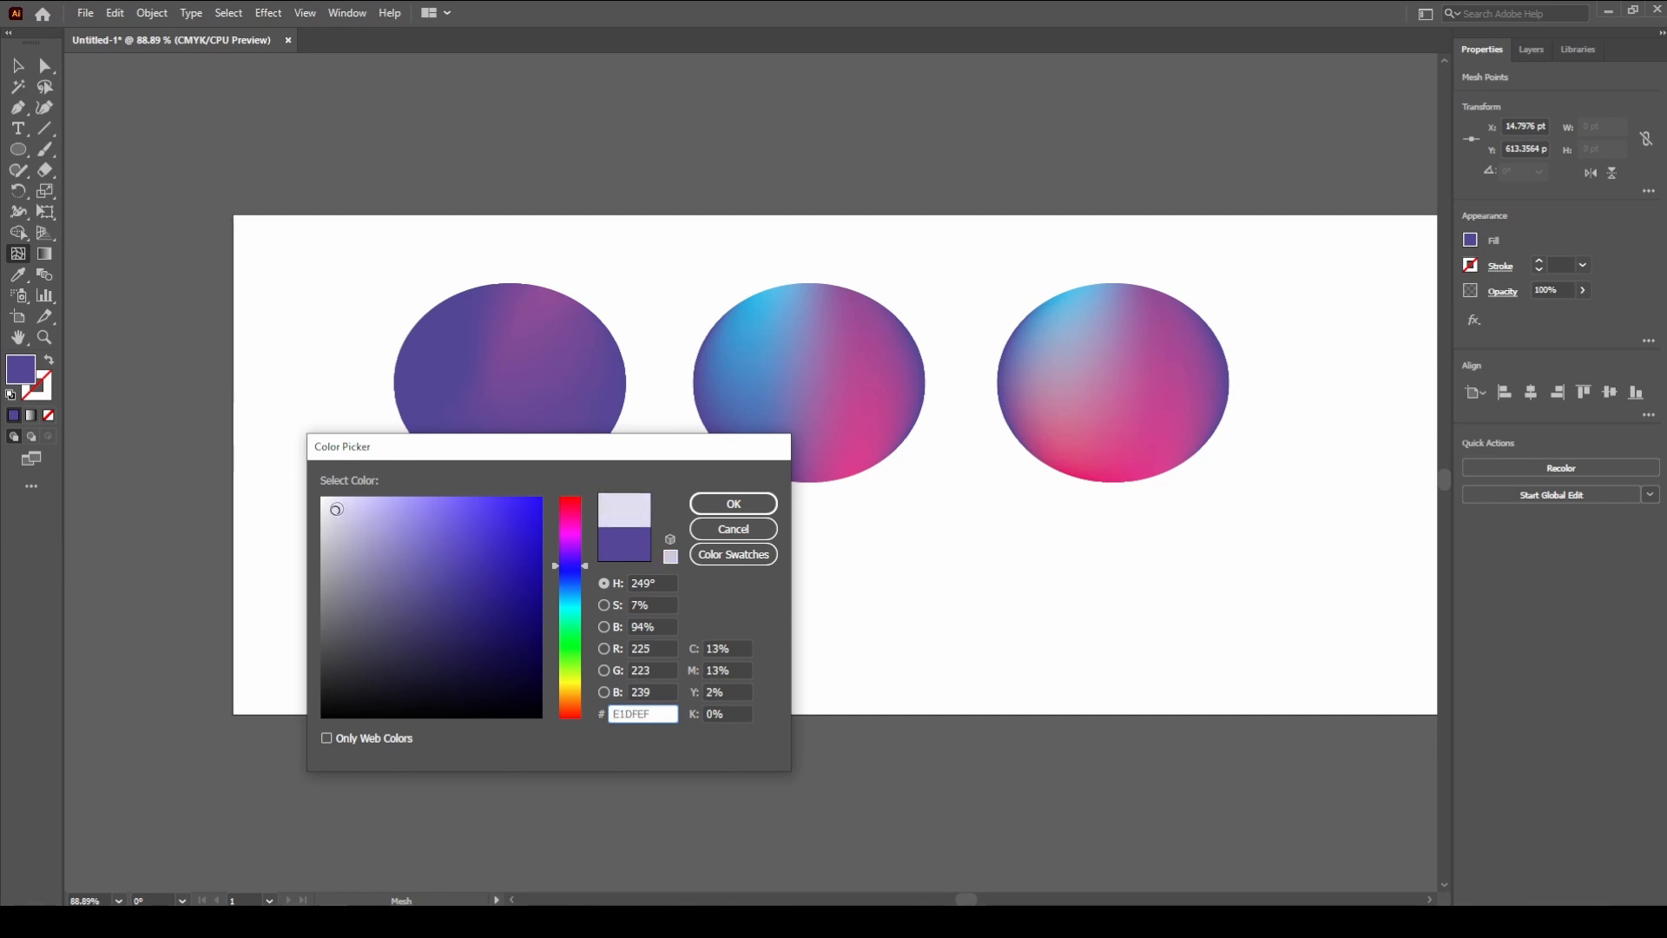
click(712, 513)
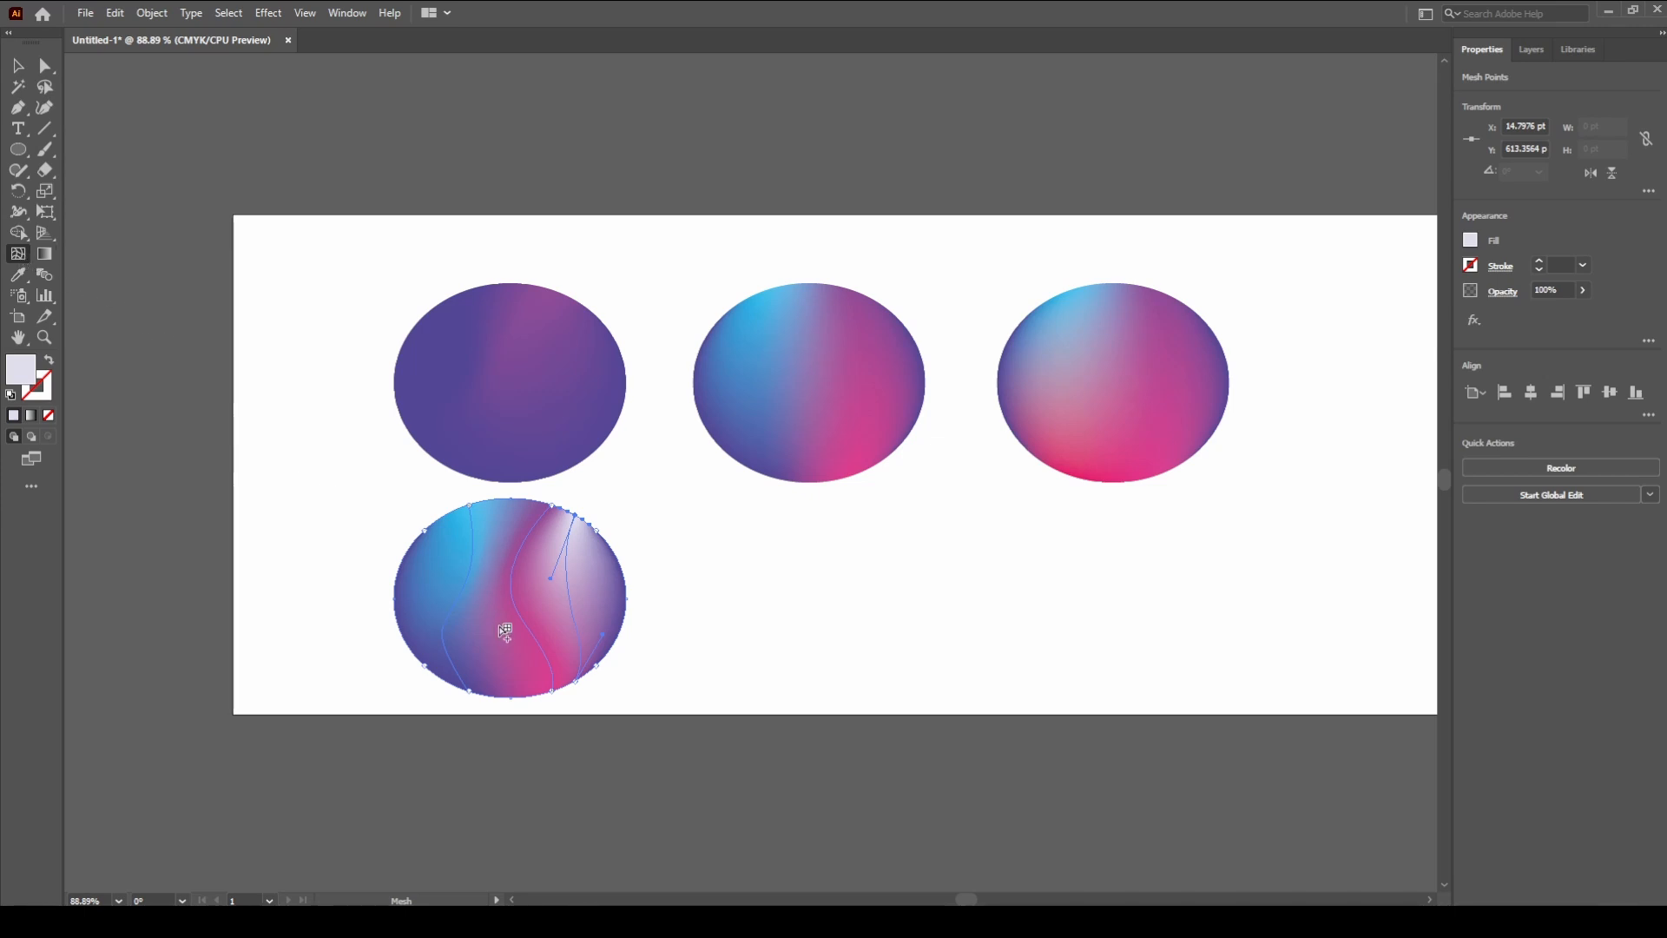
Add pale lavender mesh lines from the lower ellipse's bottom, upper-left, lower-right and lower-left edges, and deselect the ellipse
click(491, 696)
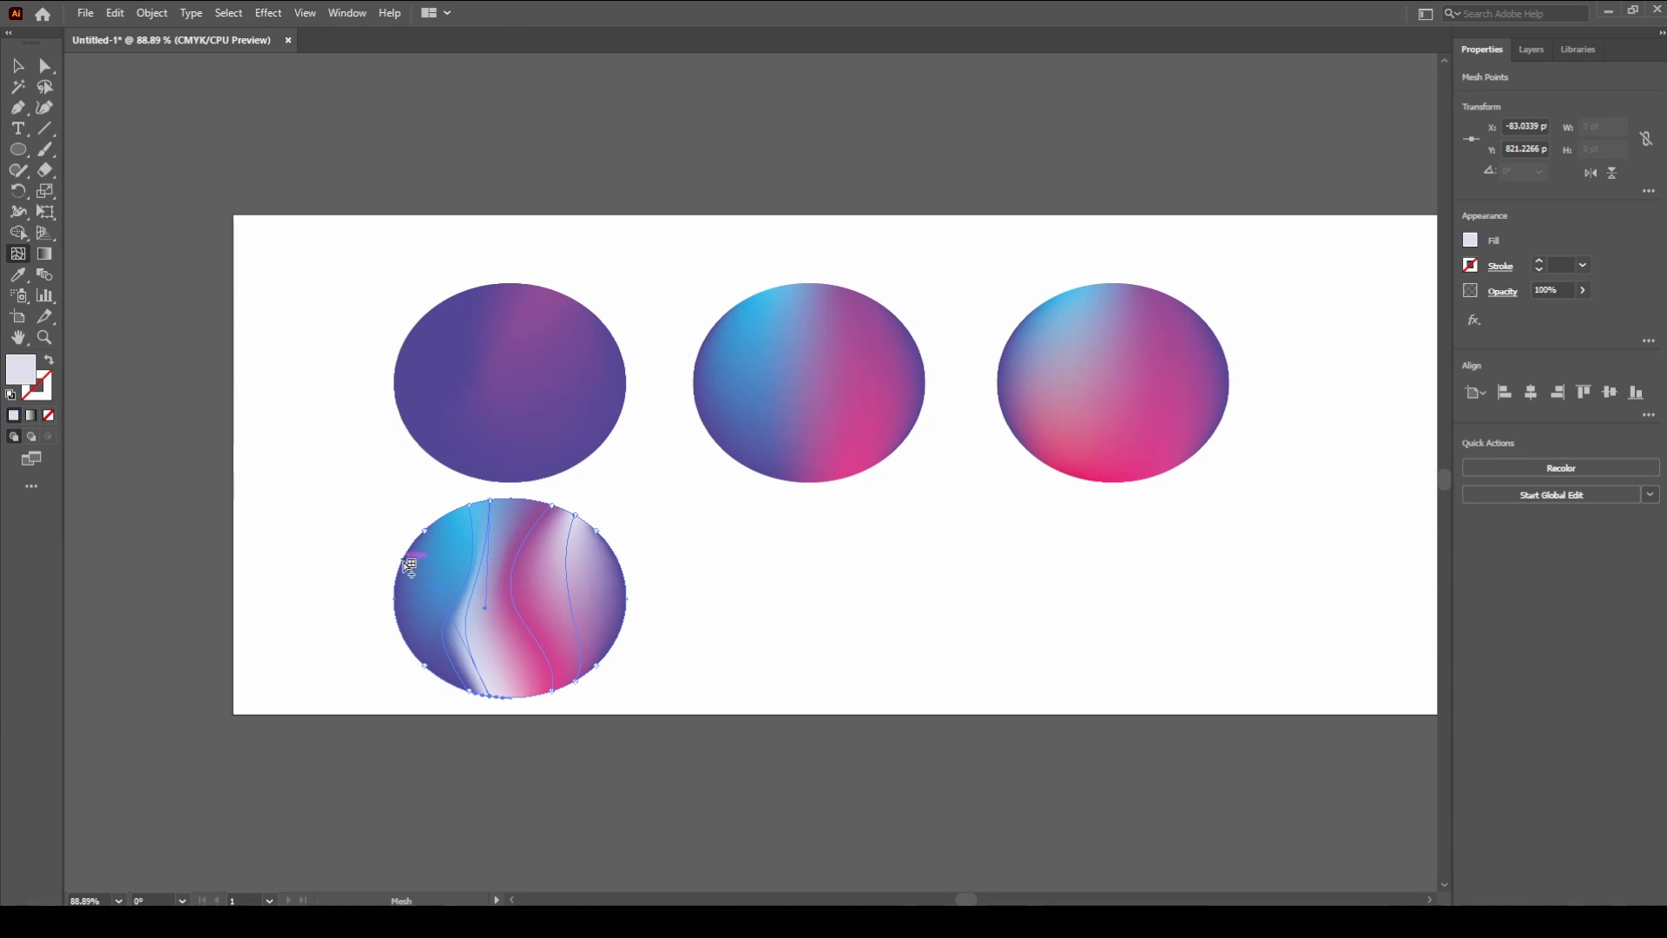
click(404, 556)
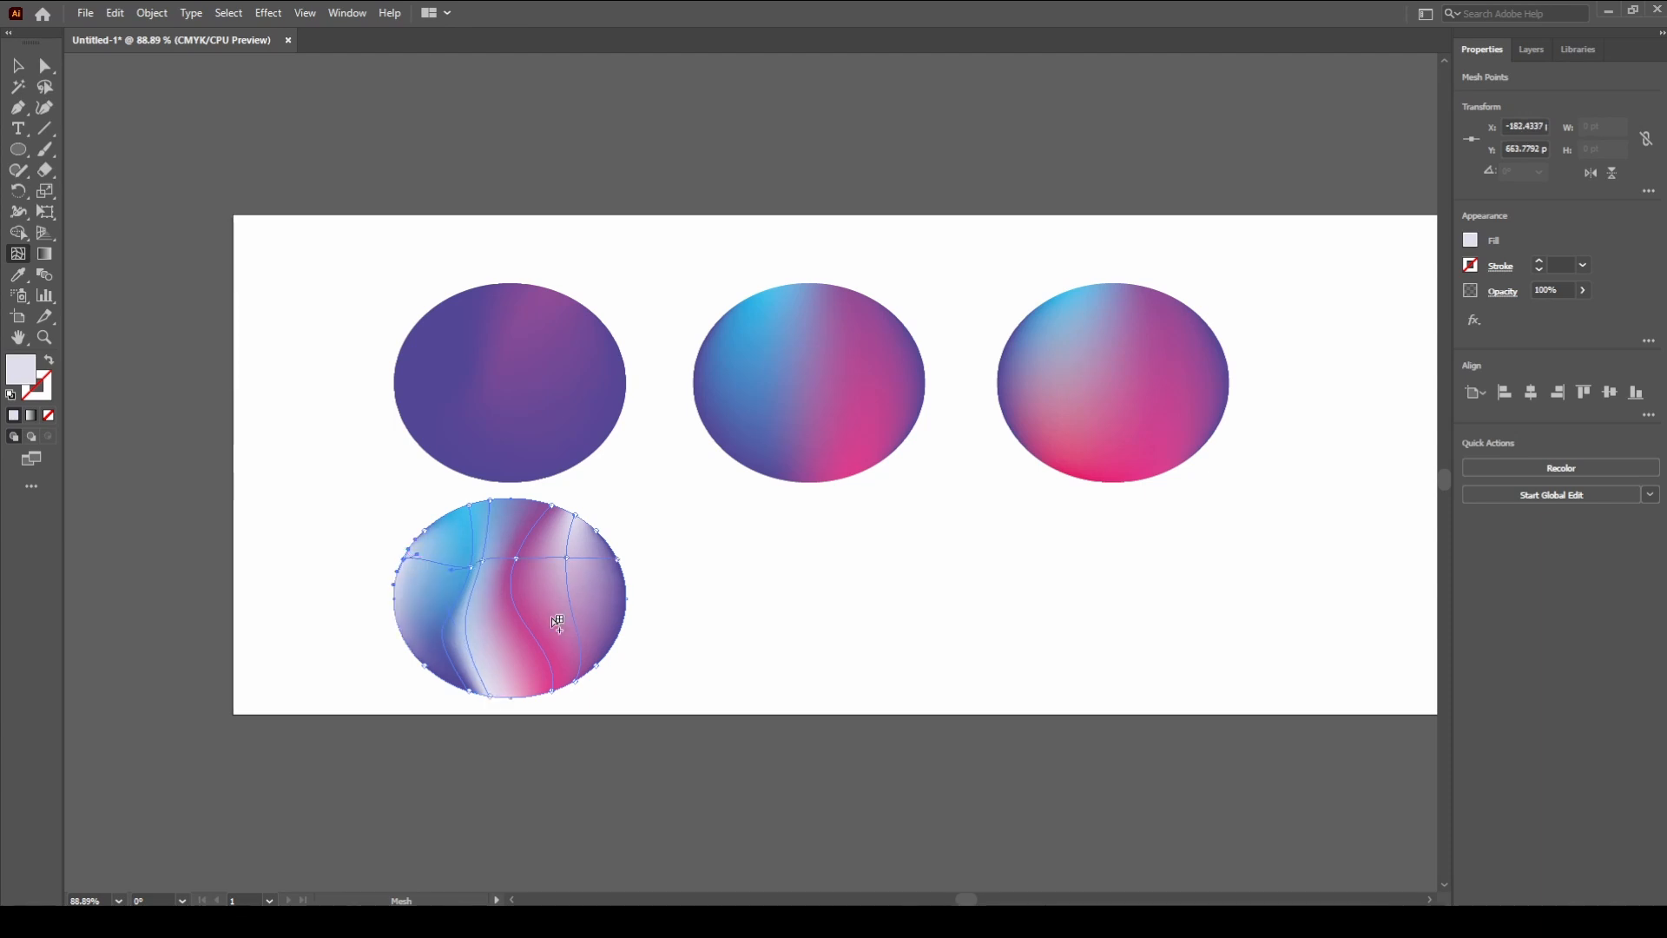
click(620, 632)
click(438, 670)
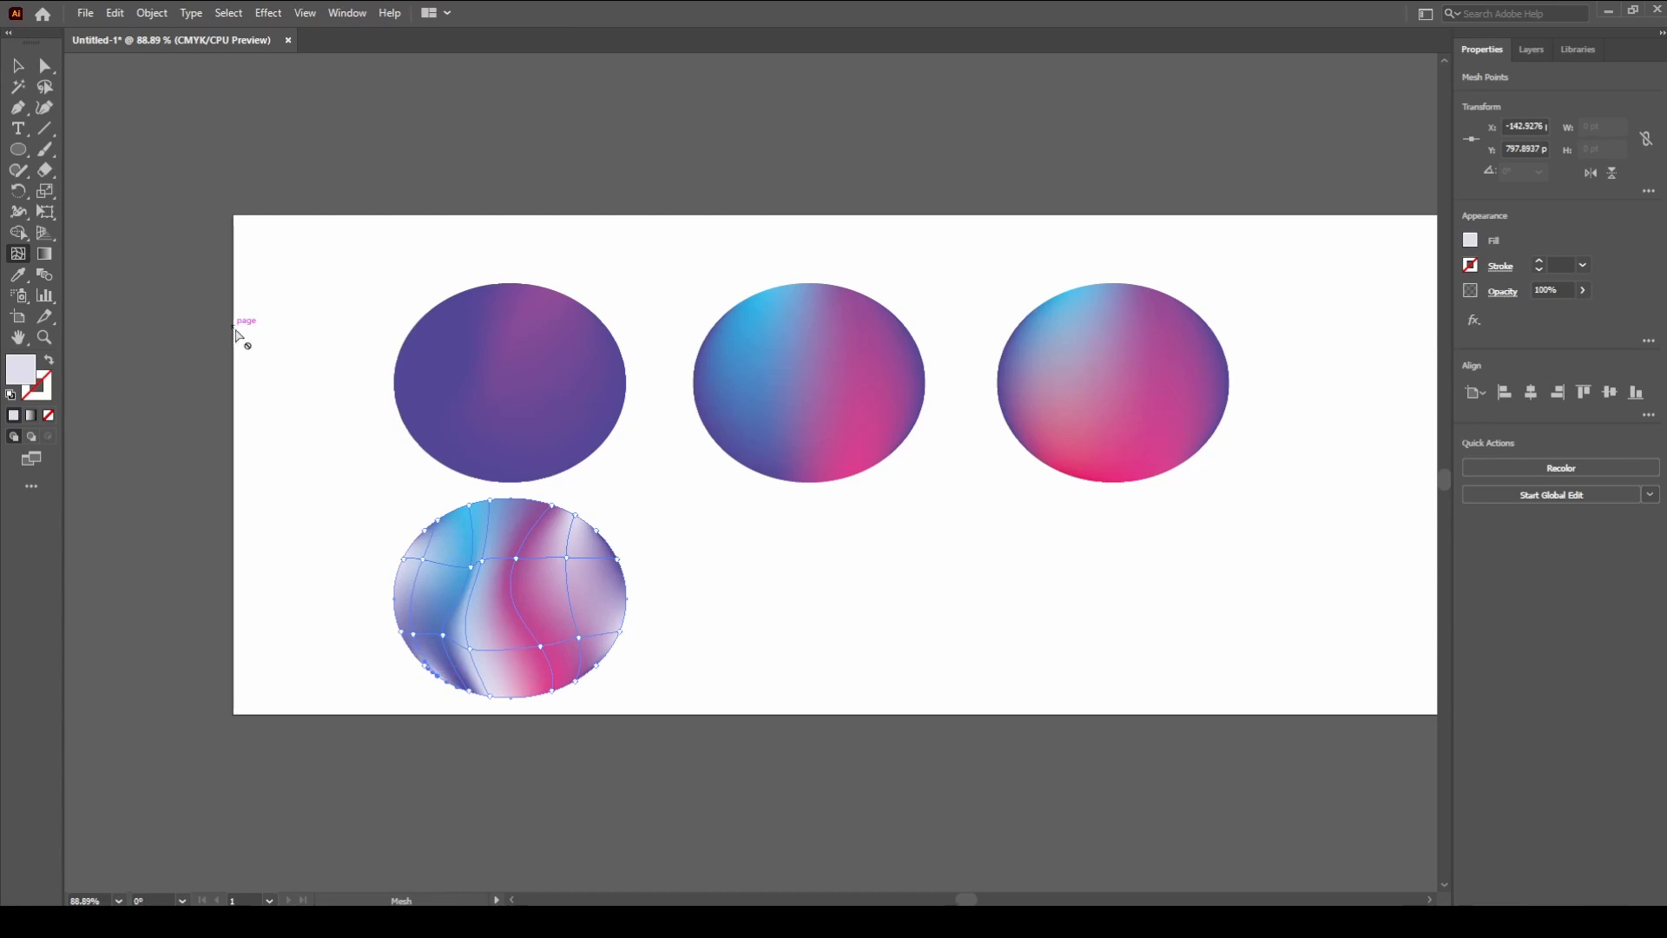
key(v)
click(213, 100)
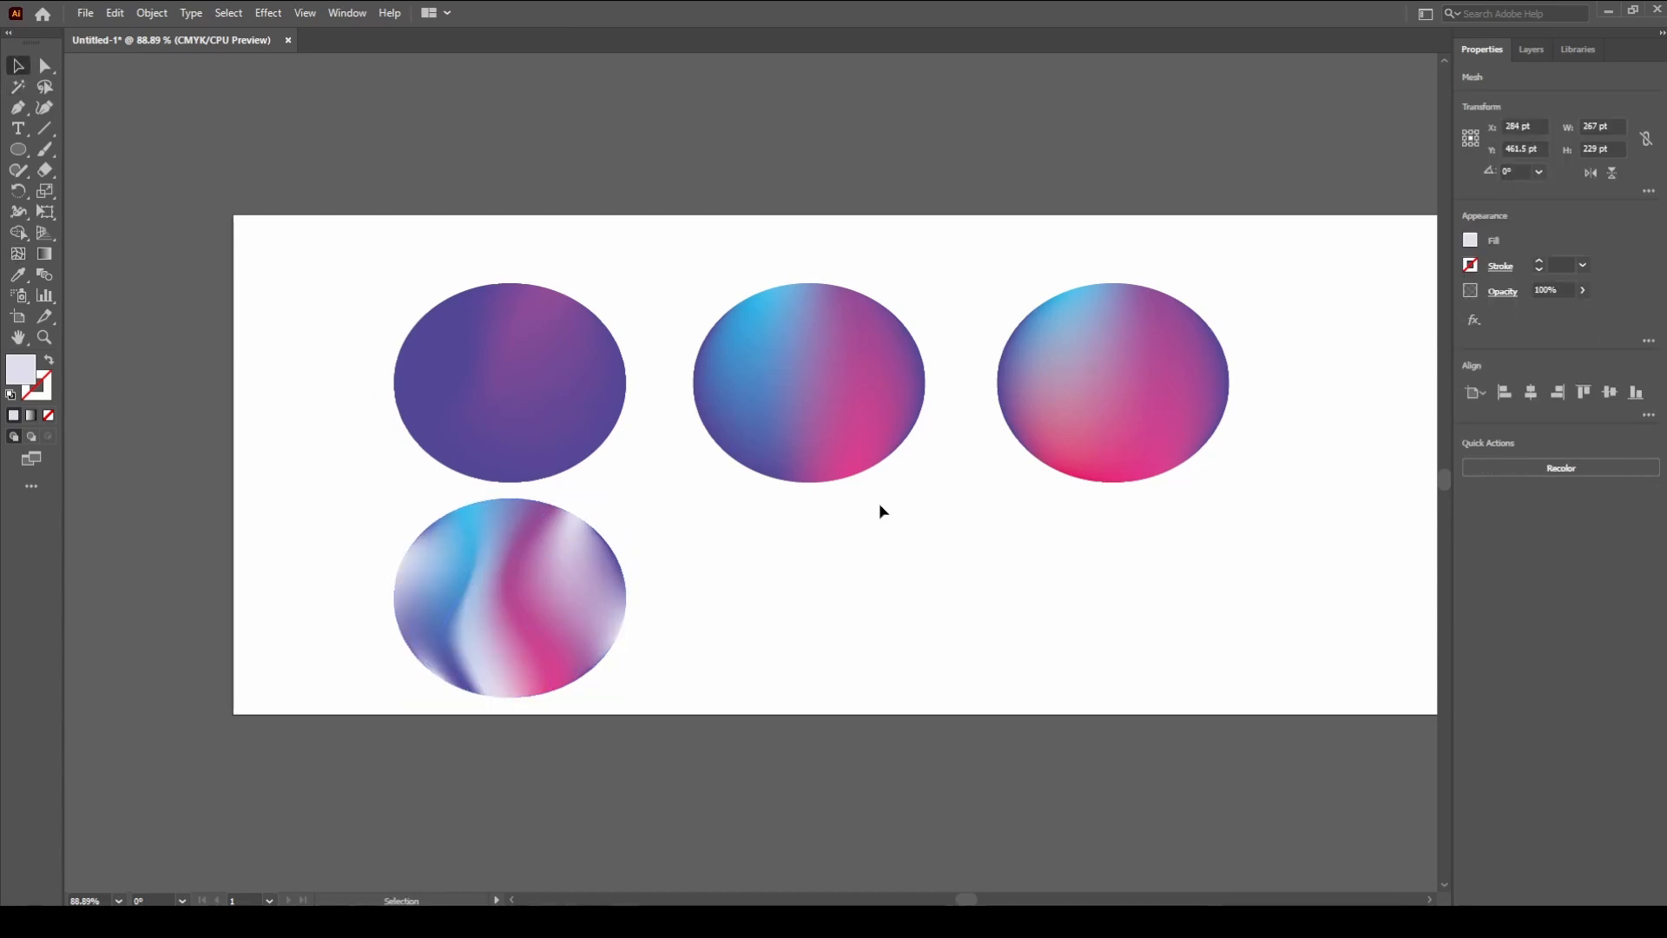
Duplicate the upper middle mesh ellipse and place the copy below it, level with the first lower ellipse
click(821, 367)
key(a)
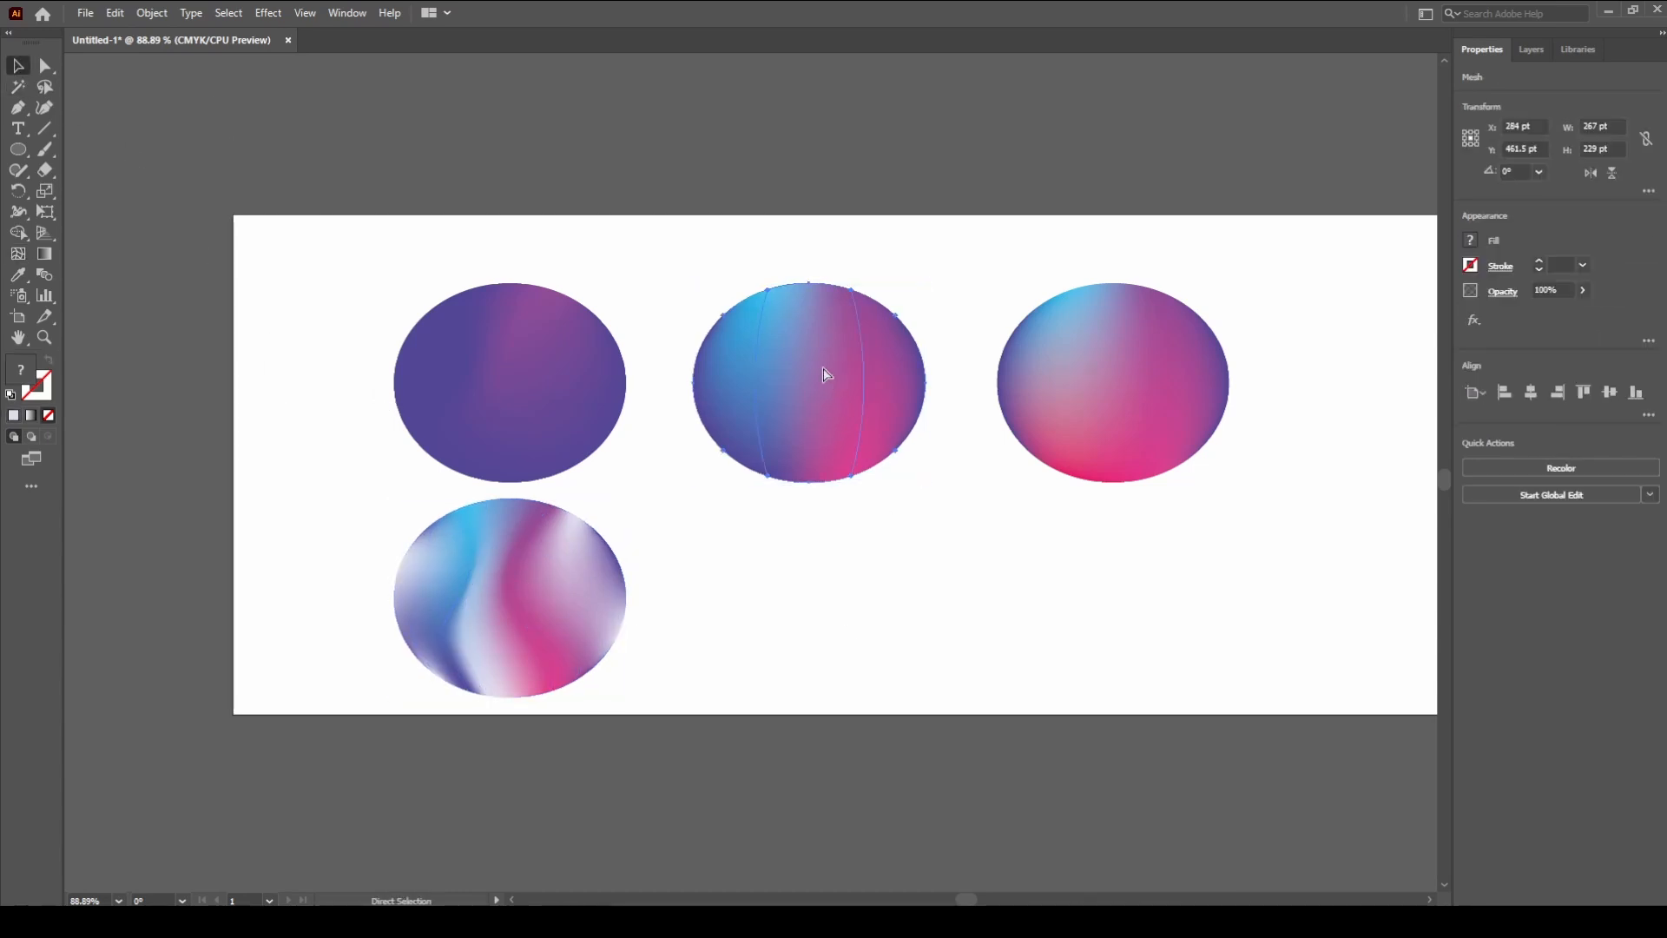
key(v)
key(ctrl+c)
key(ctrl+v)
drag(807, 493, 871, 620)
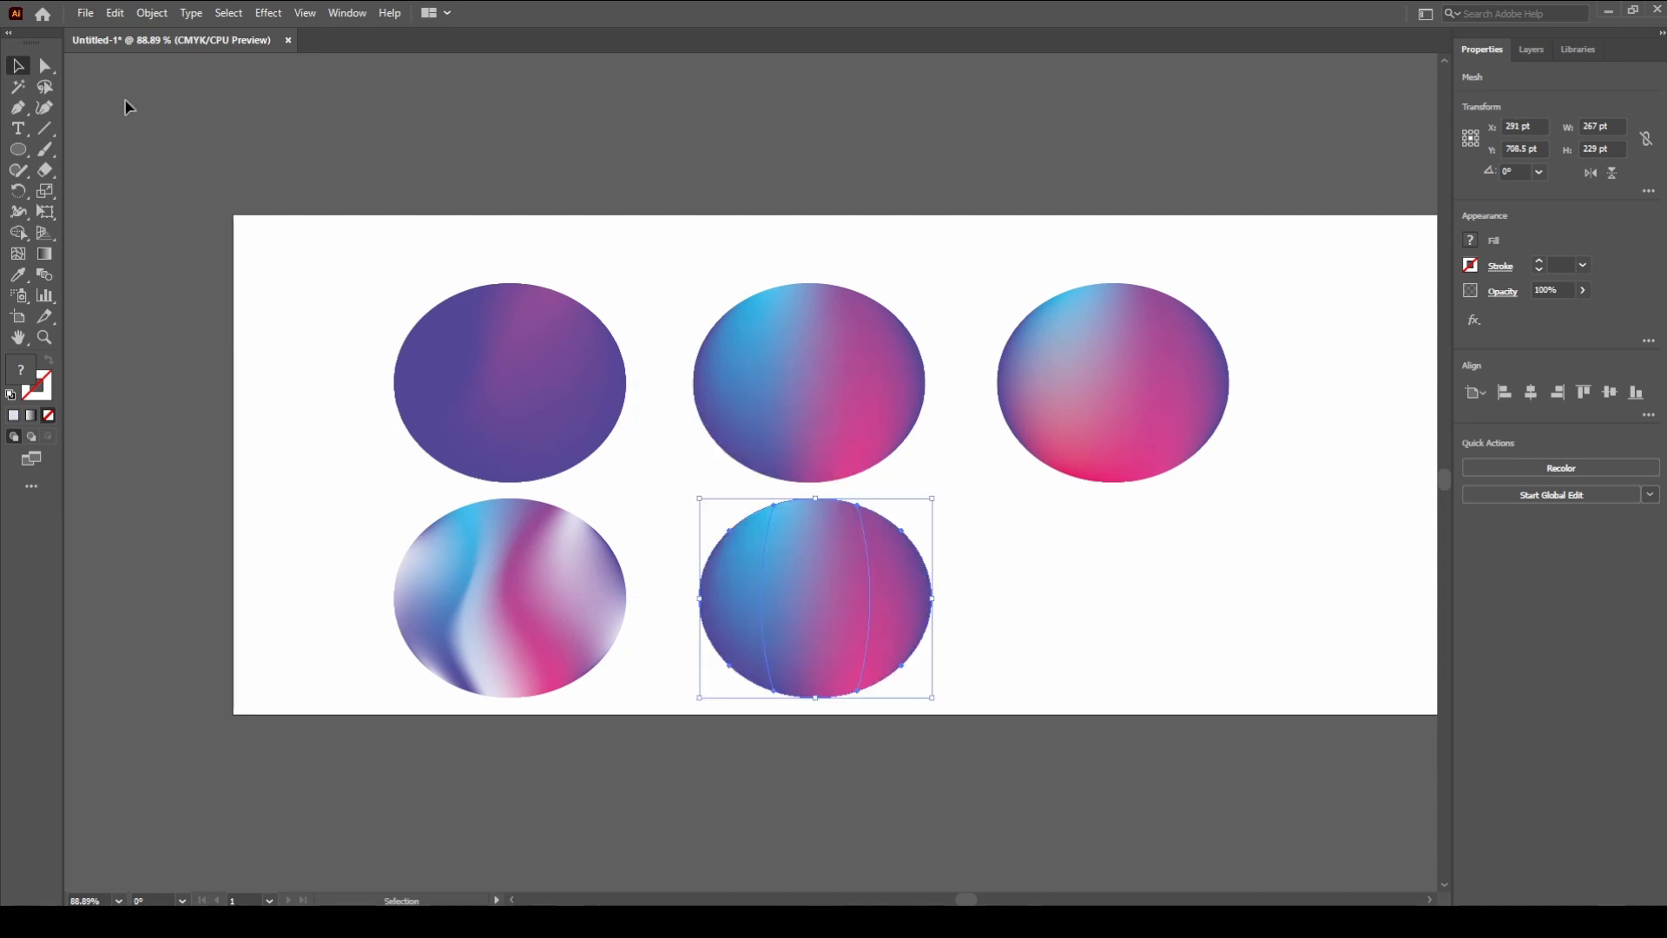
Bulge the second lower ellipse's left mesh line rightward using its upper end point's direction handle, and deselect the ellipse
click(46, 66)
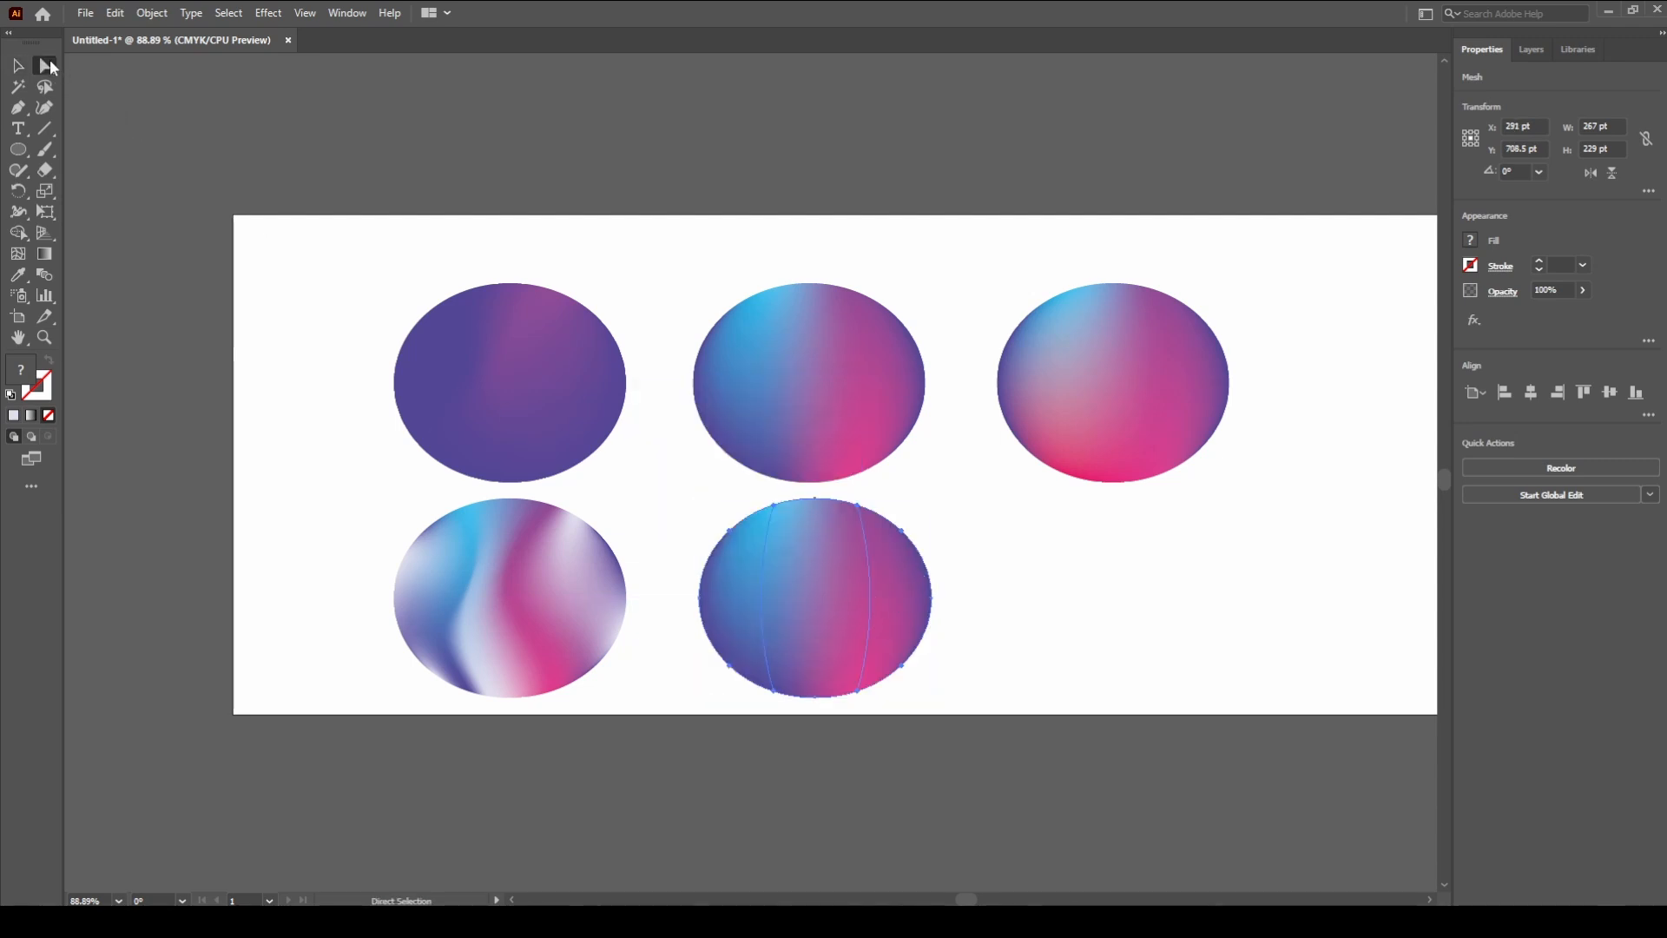
click(774, 504)
drag(759, 554, 898, 591)
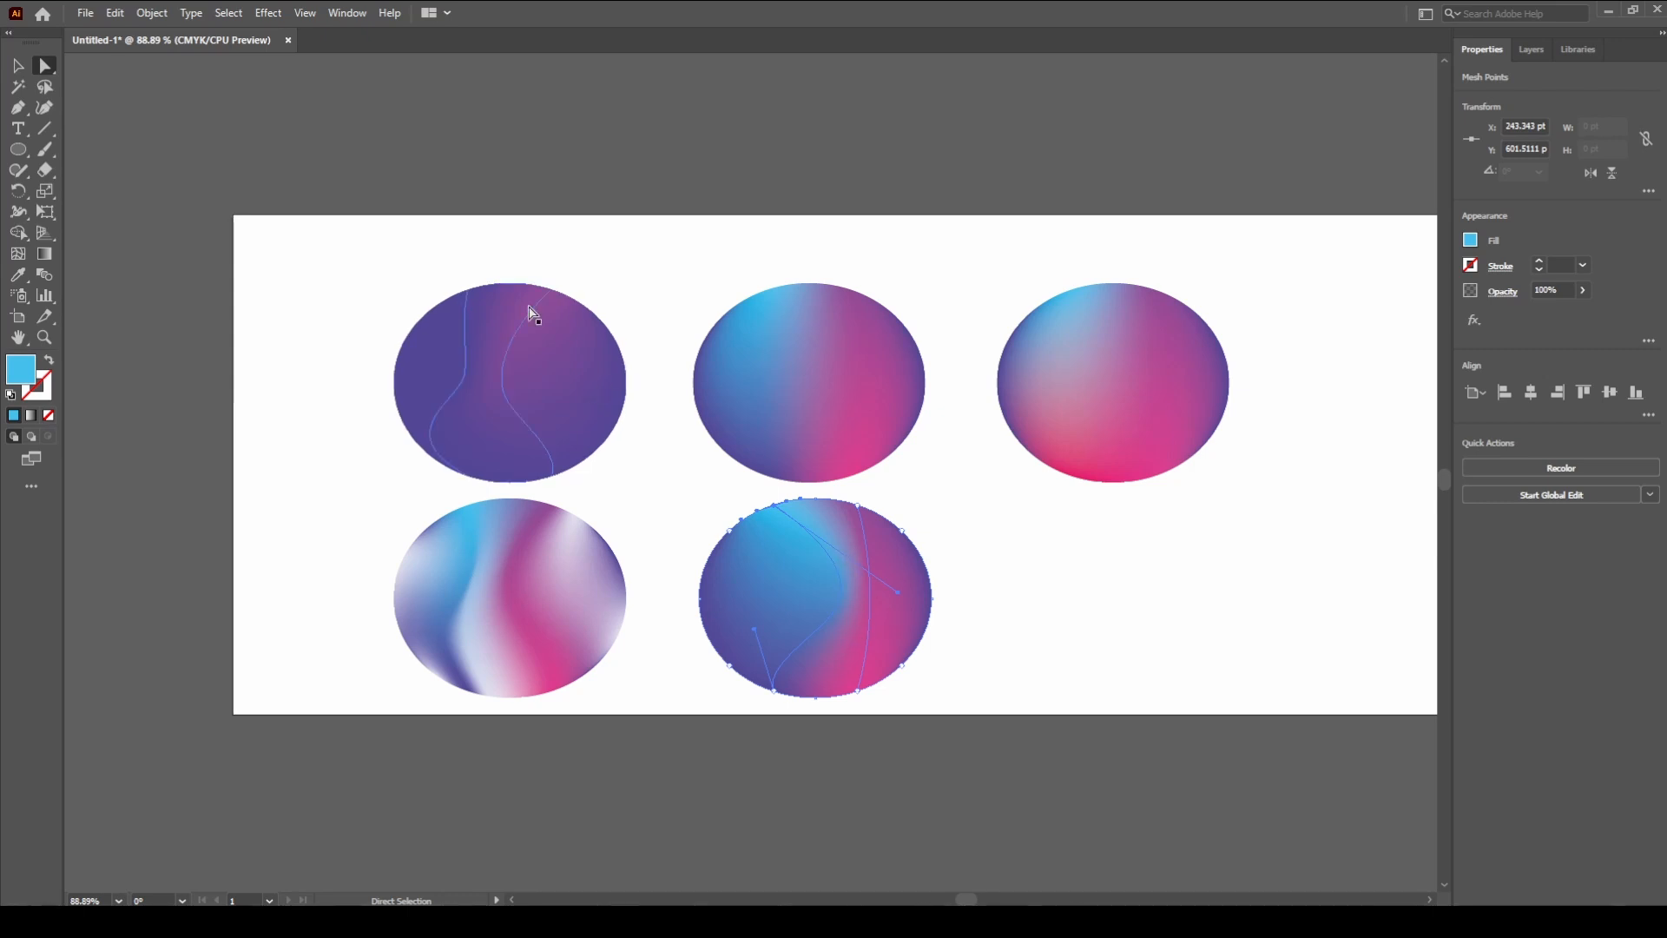
key(v)
click(1021, 632)
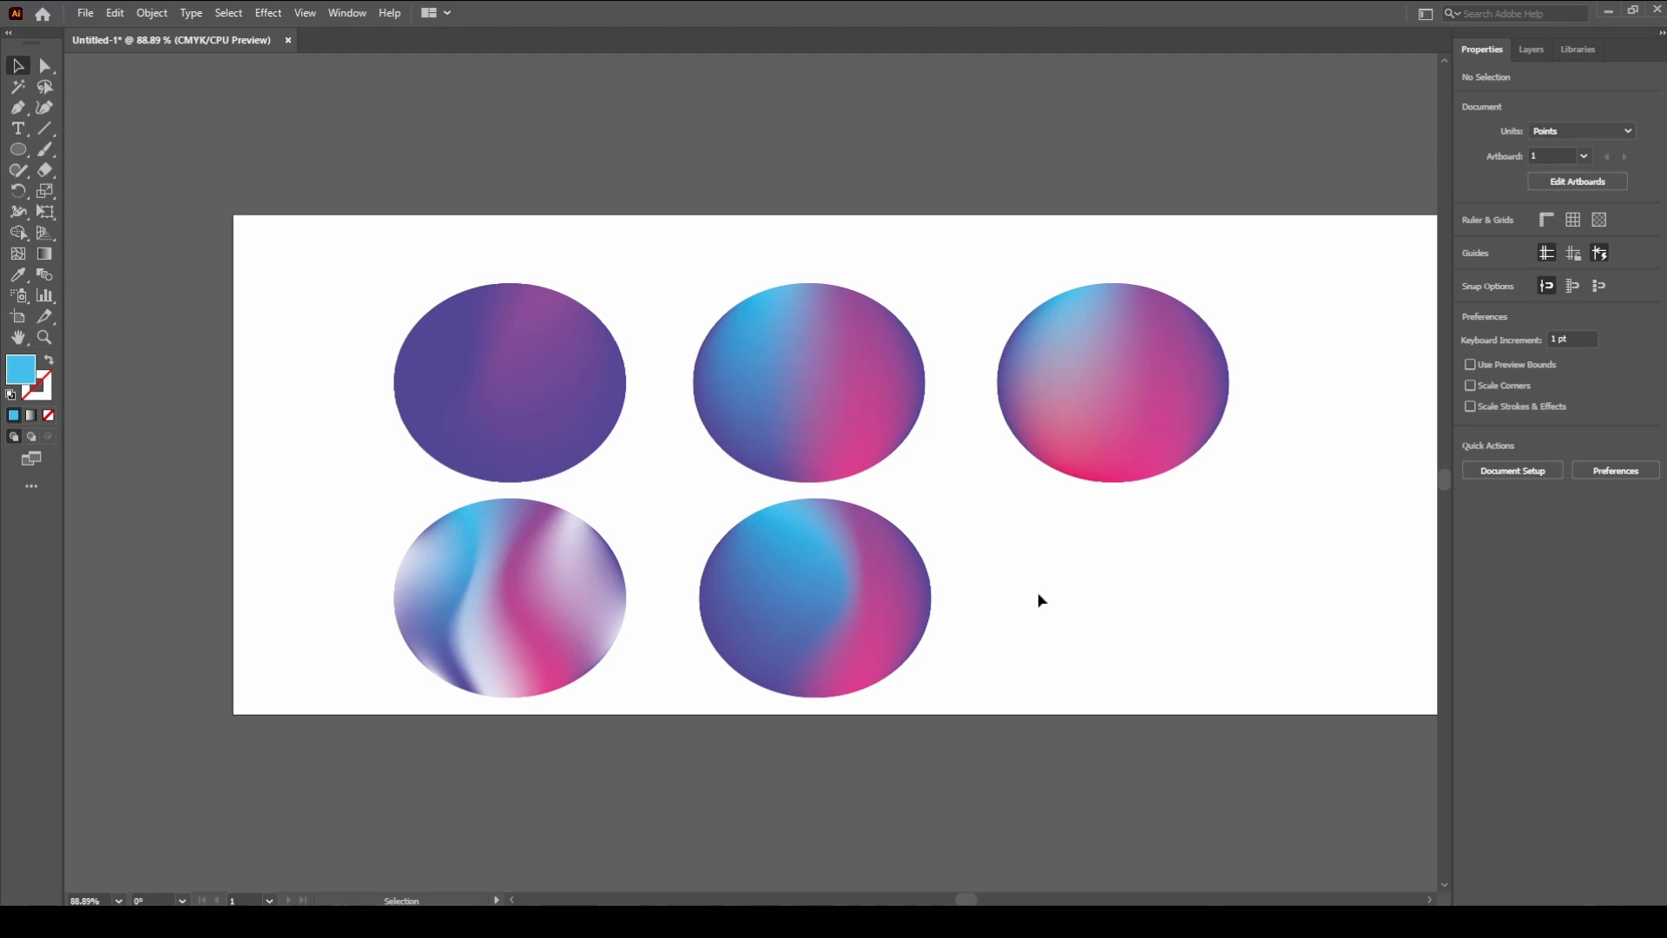
Duplicate the upper middle mesh ellipse again and place the copy in the lower row beneath the third ellipse
click(897, 376)
key(ctrl+c)
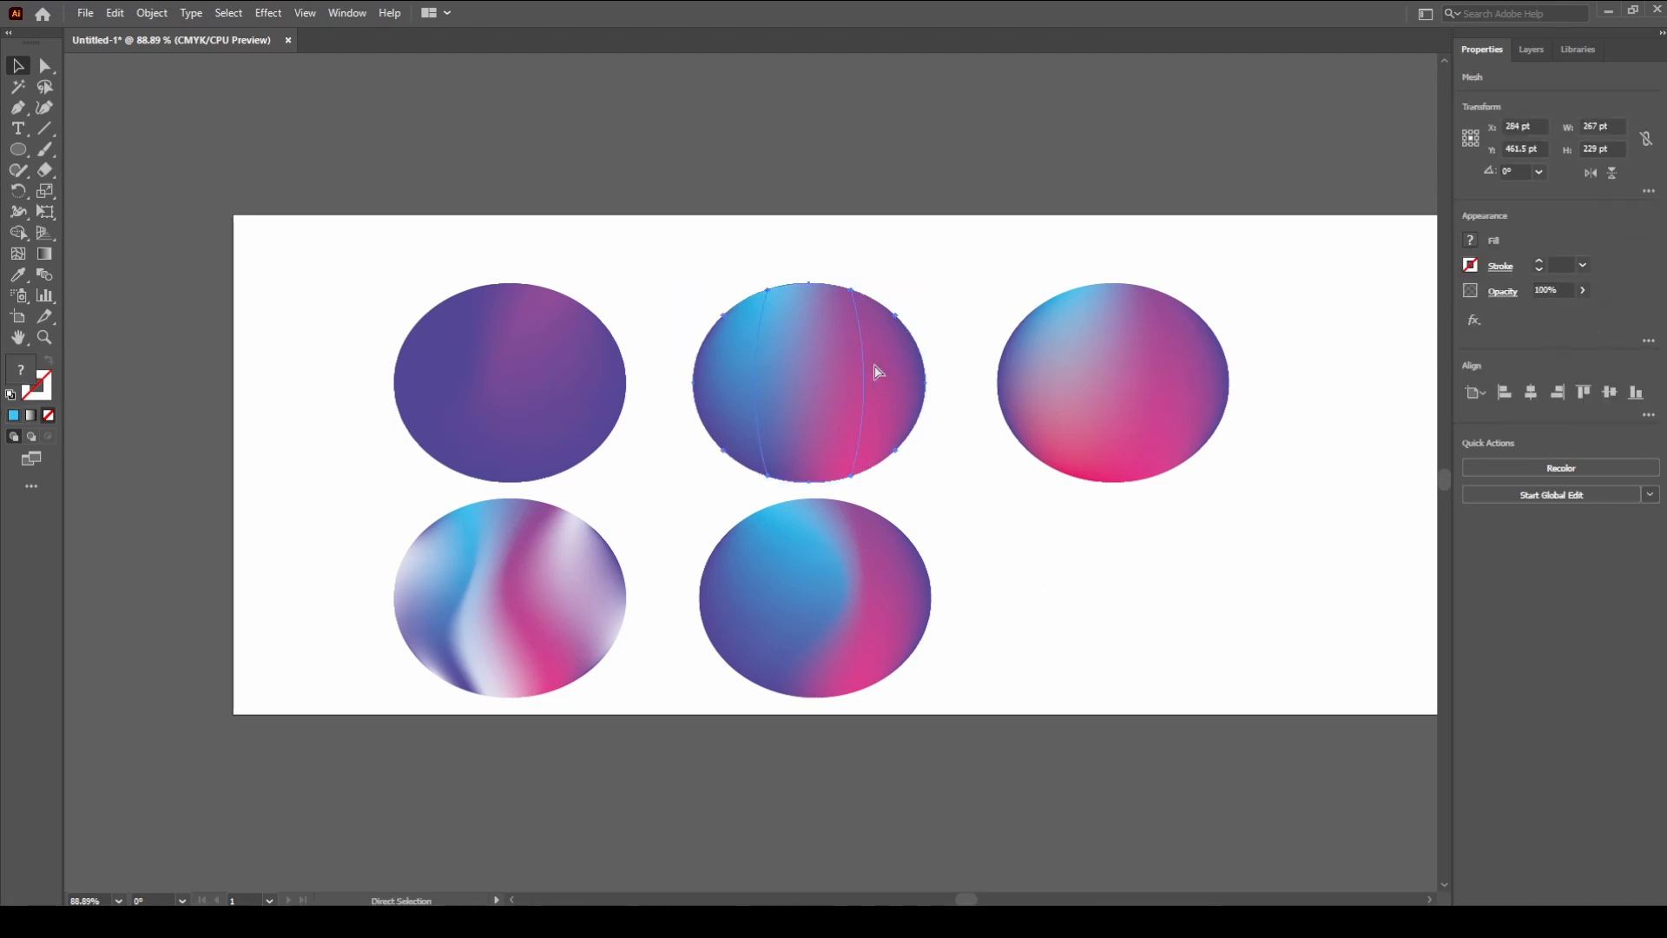
key(ctrl+v)
drag(819, 492, 1181, 616)
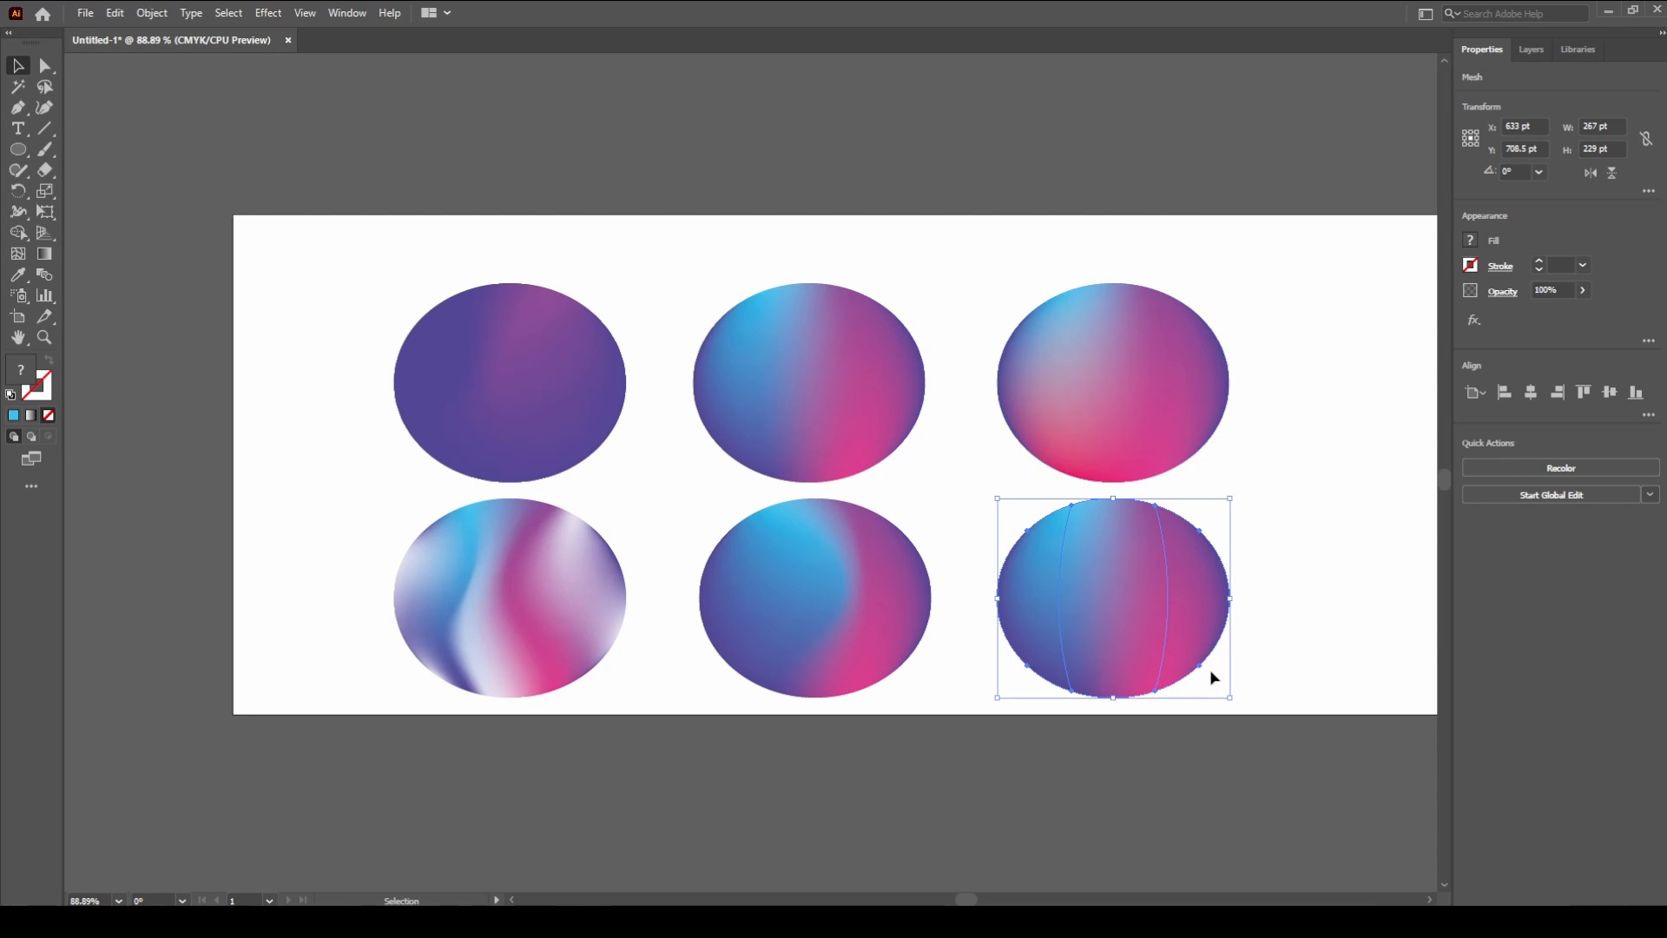
Add two horizontal and two vertical mesh lines near the edges of the third lower ellipse
click(1247, 633)
click(1186, 627)
click(18, 253)
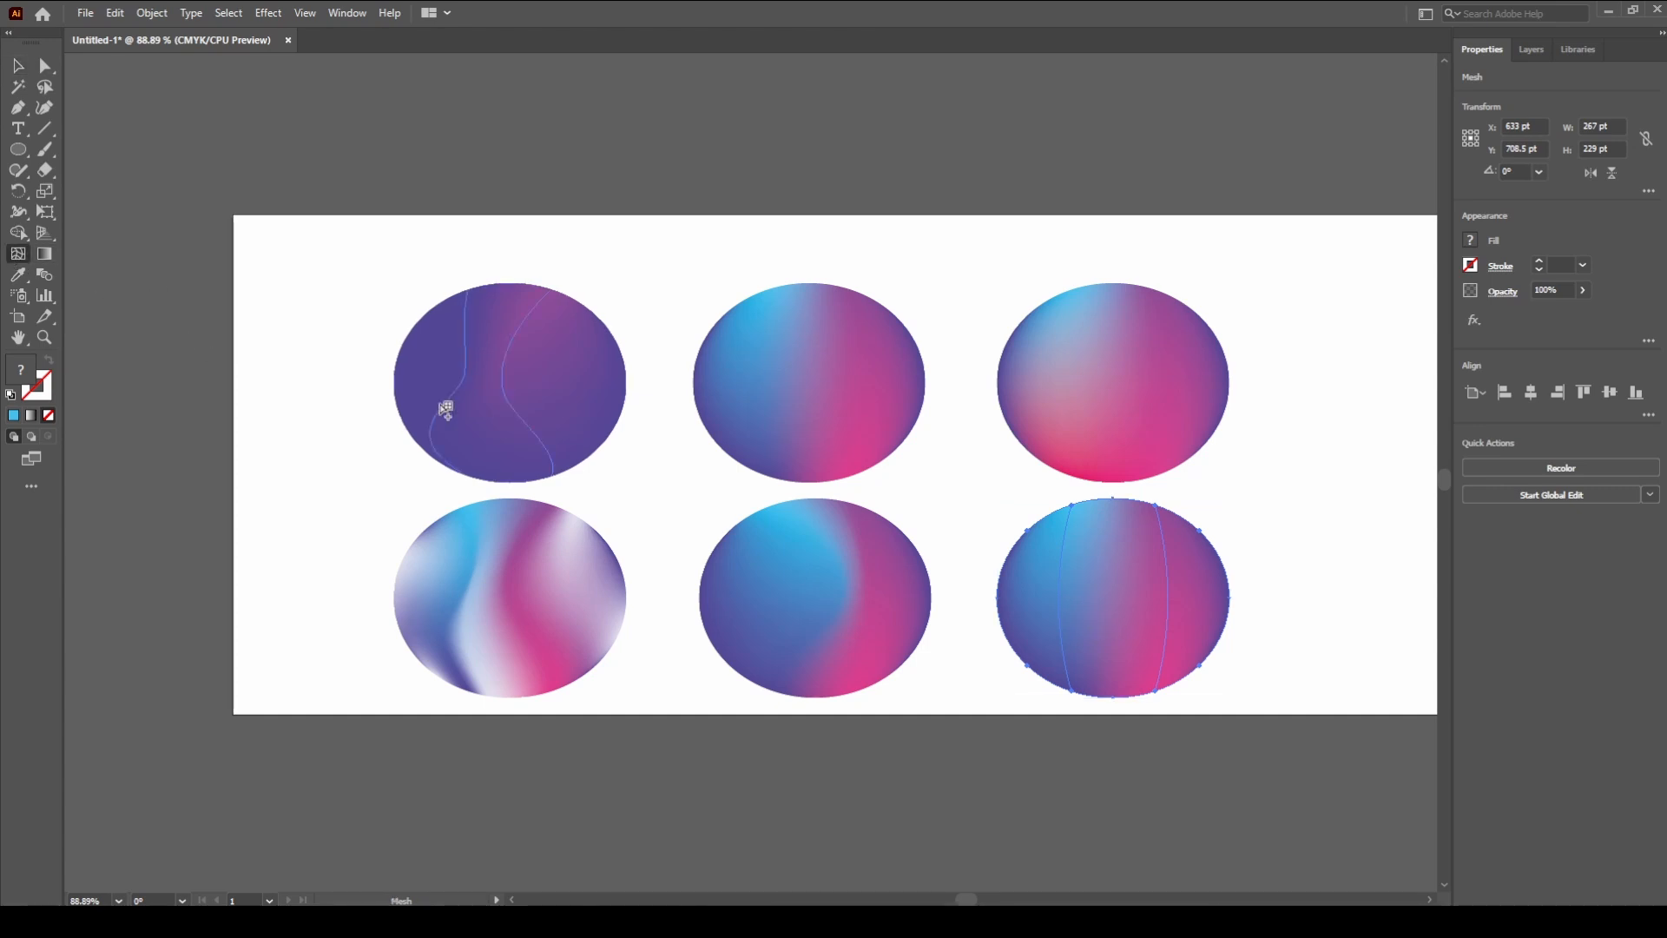
click(1221, 554)
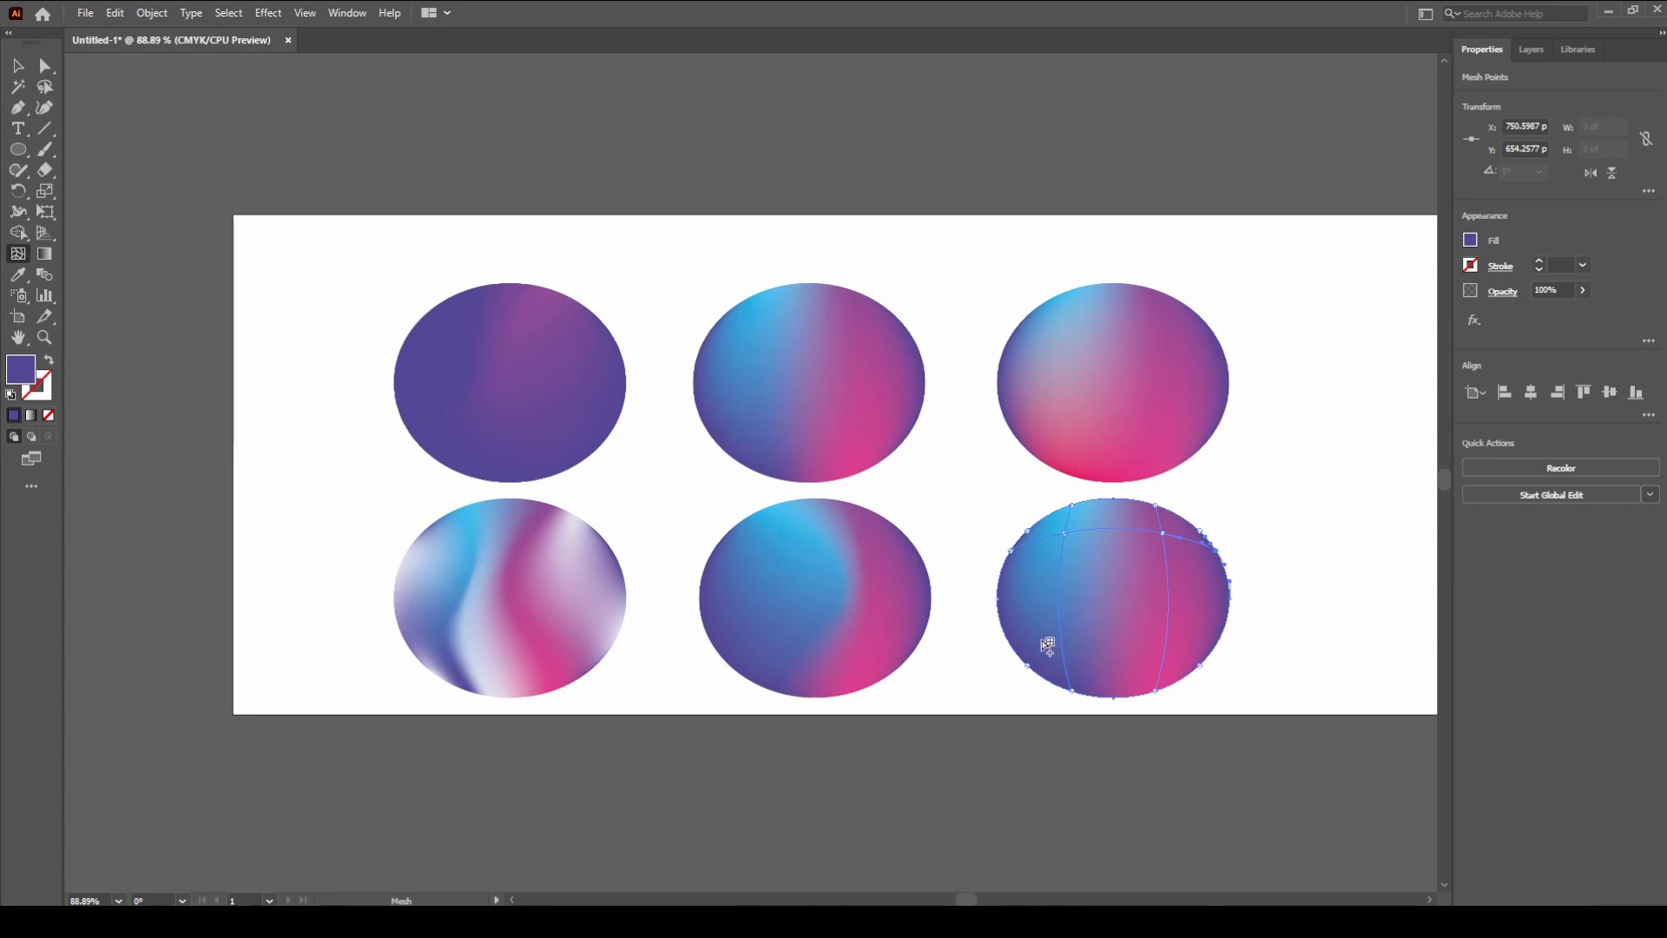
click(1047, 678)
click(1216, 651)
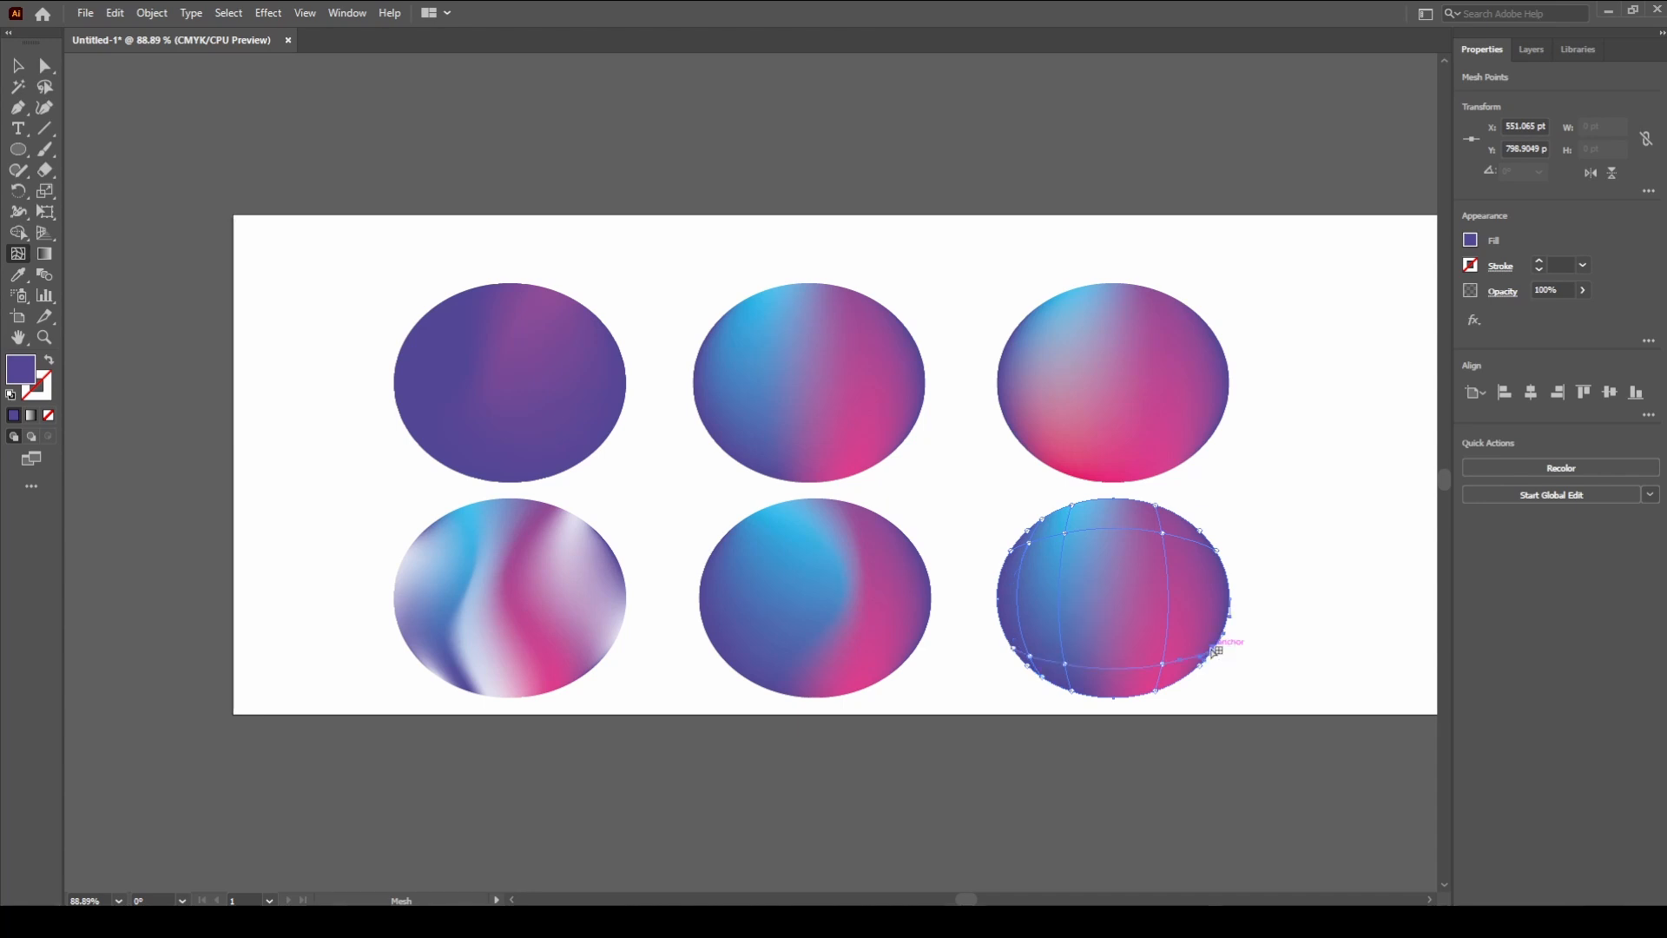
click(1190, 524)
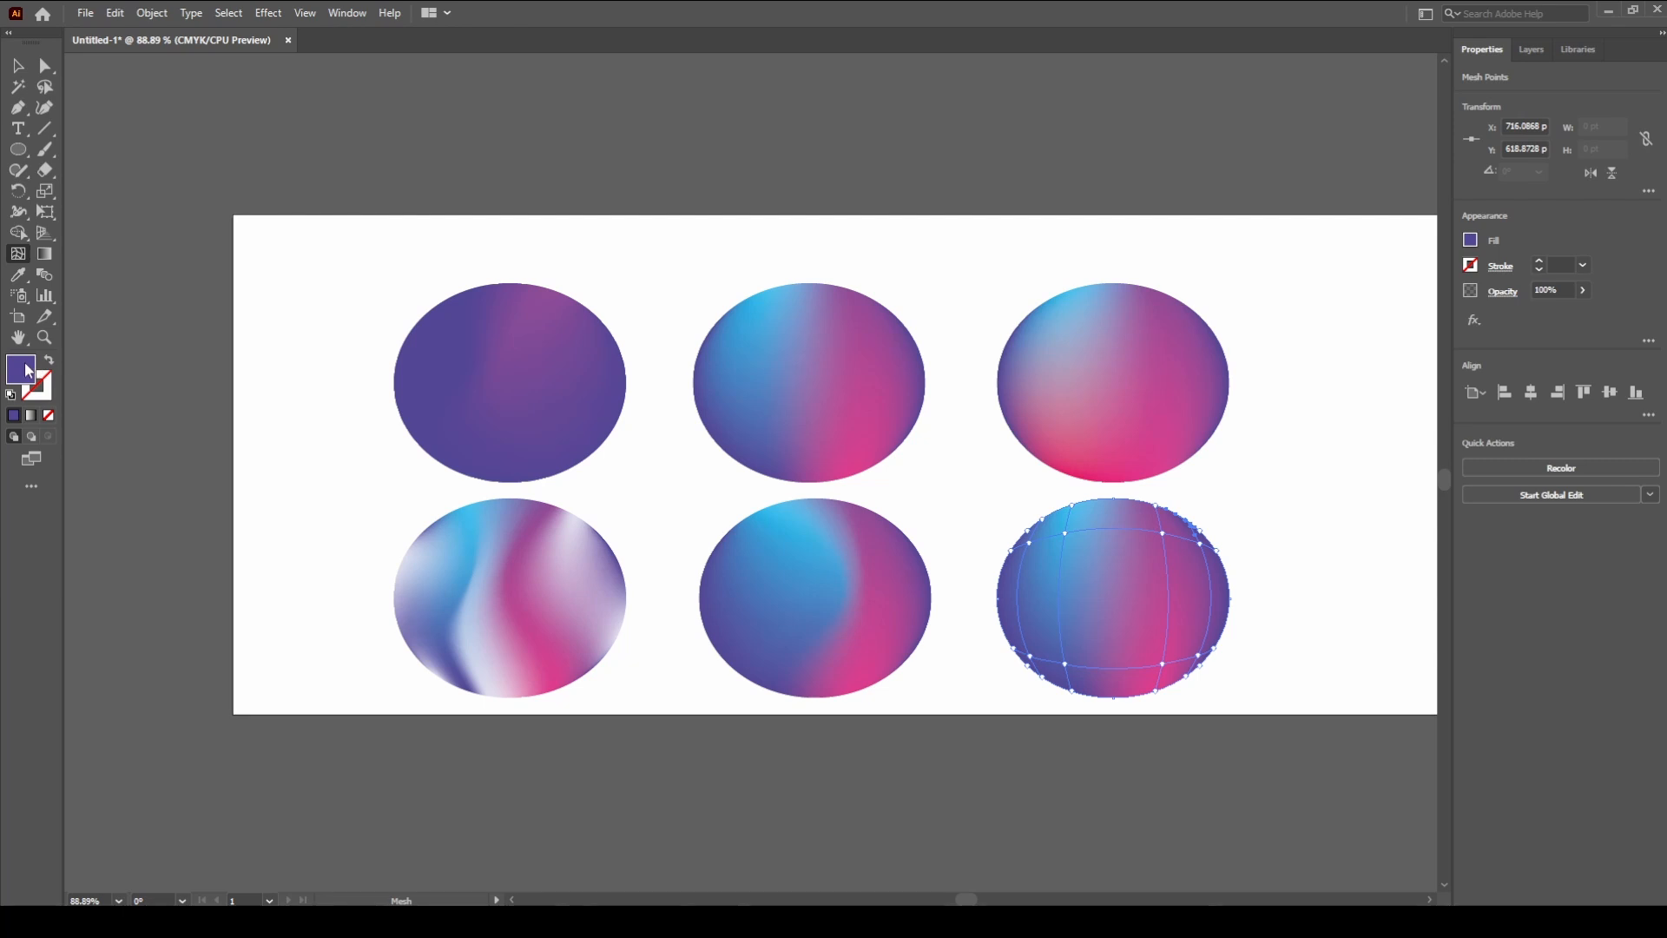
double_click(29, 372)
click(705, 500)
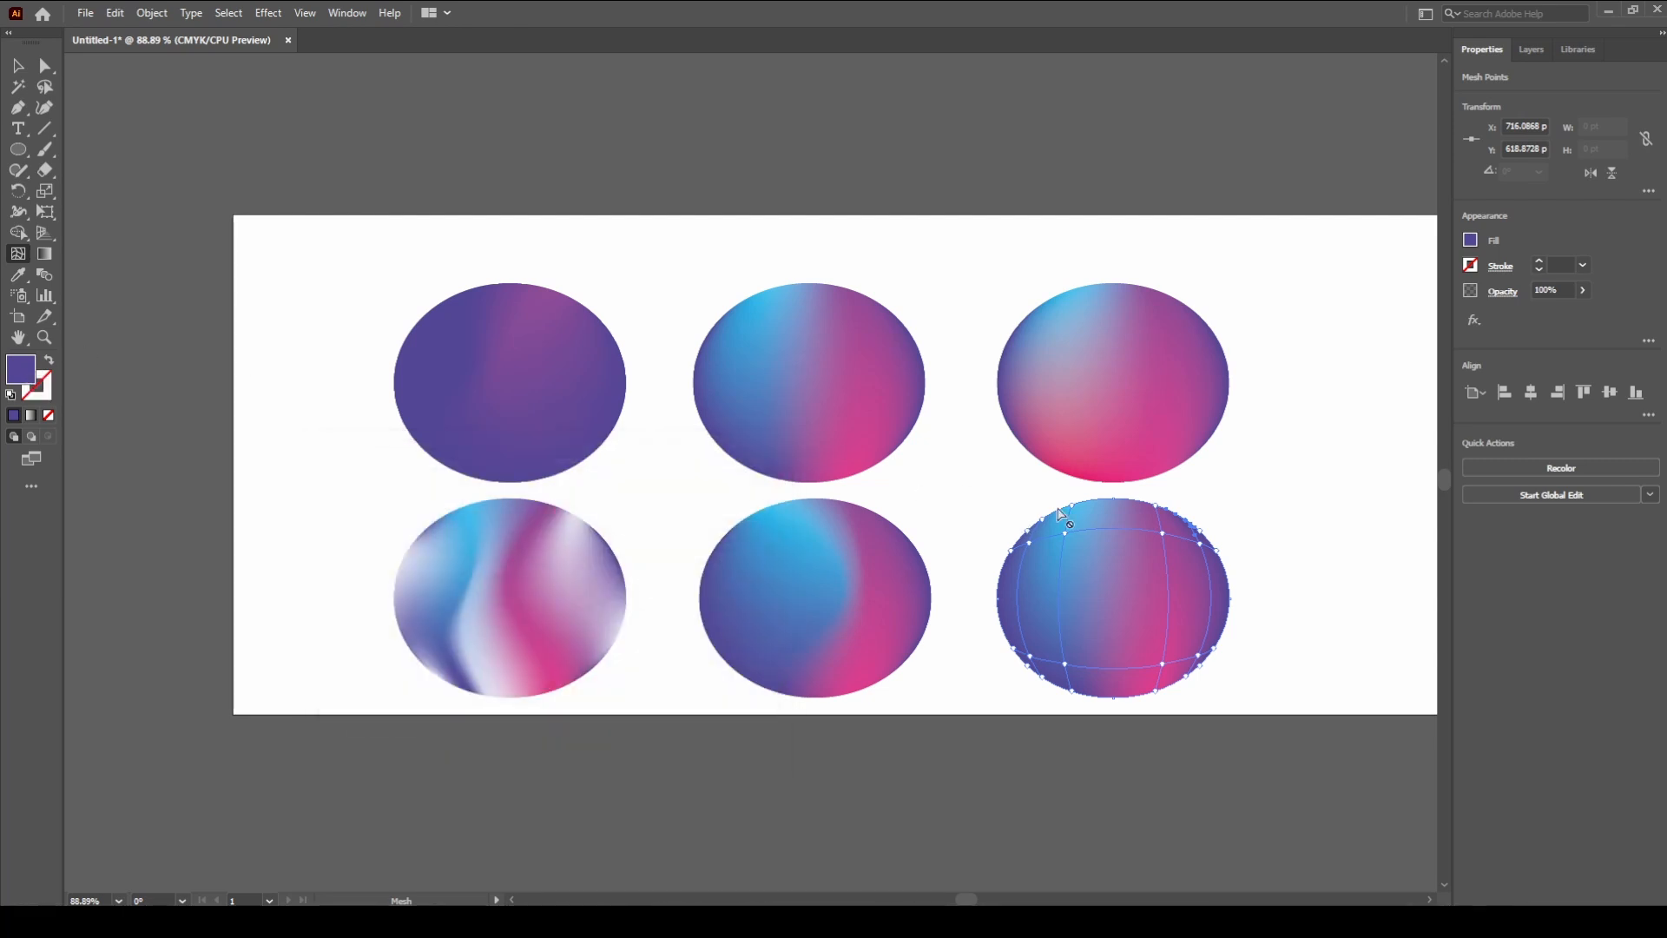
Recolour the third lower ellipse's upper mesh point on its outermost left mesh line to bright magenta, FC03FC
click(1029, 544)
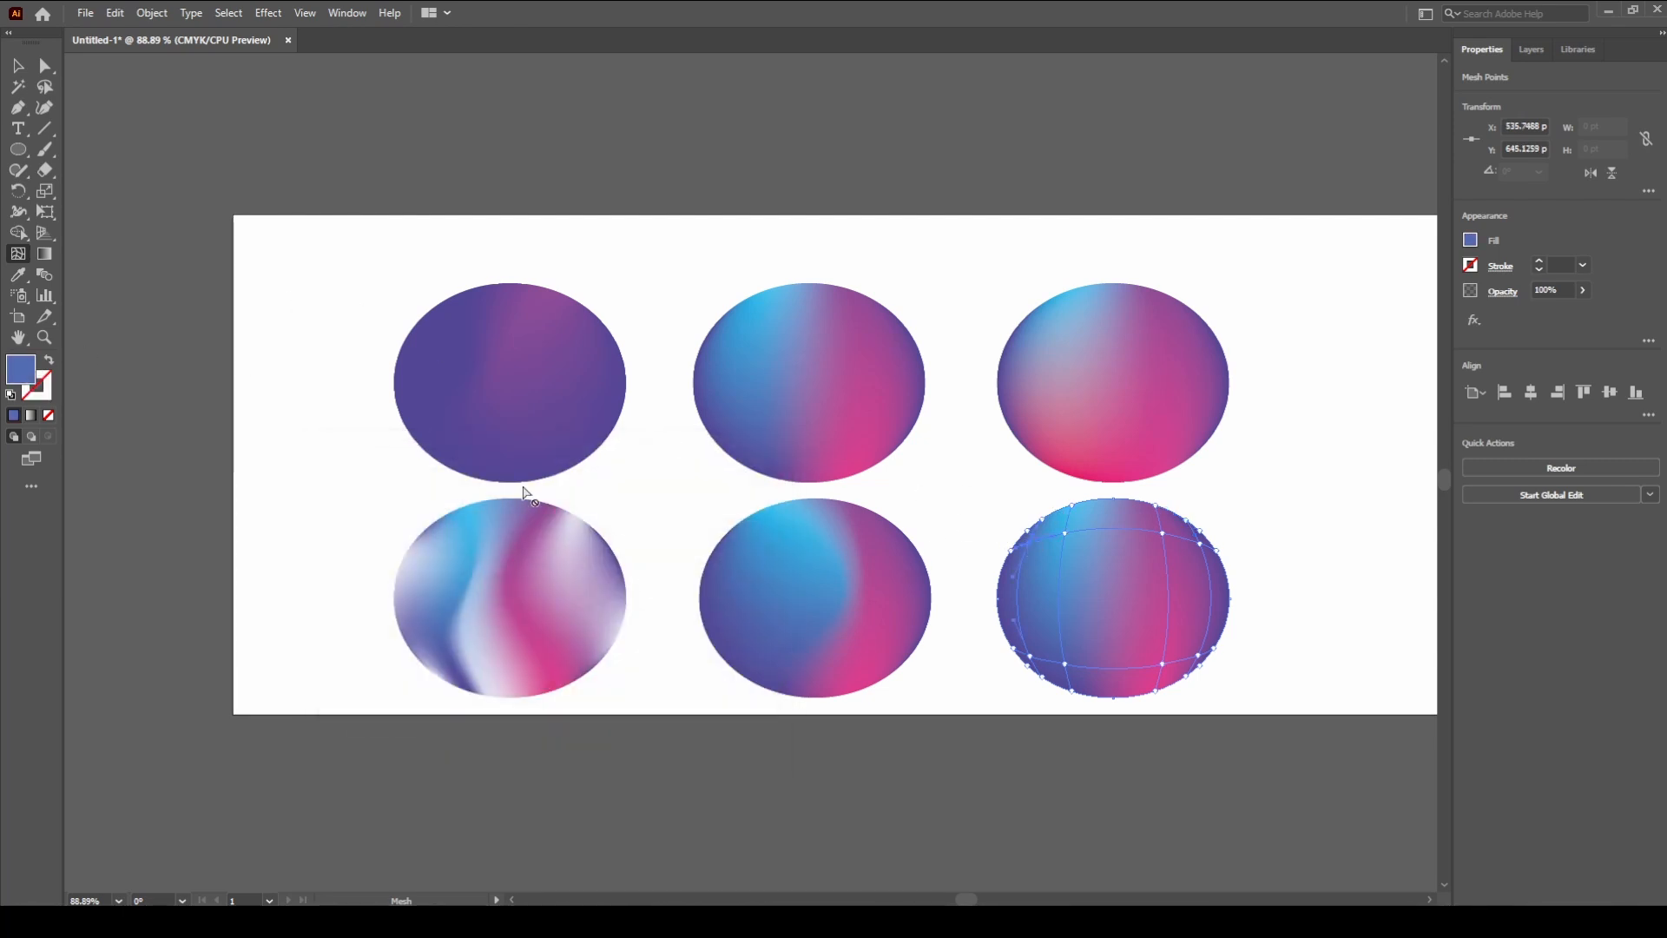
double_click(32, 373)
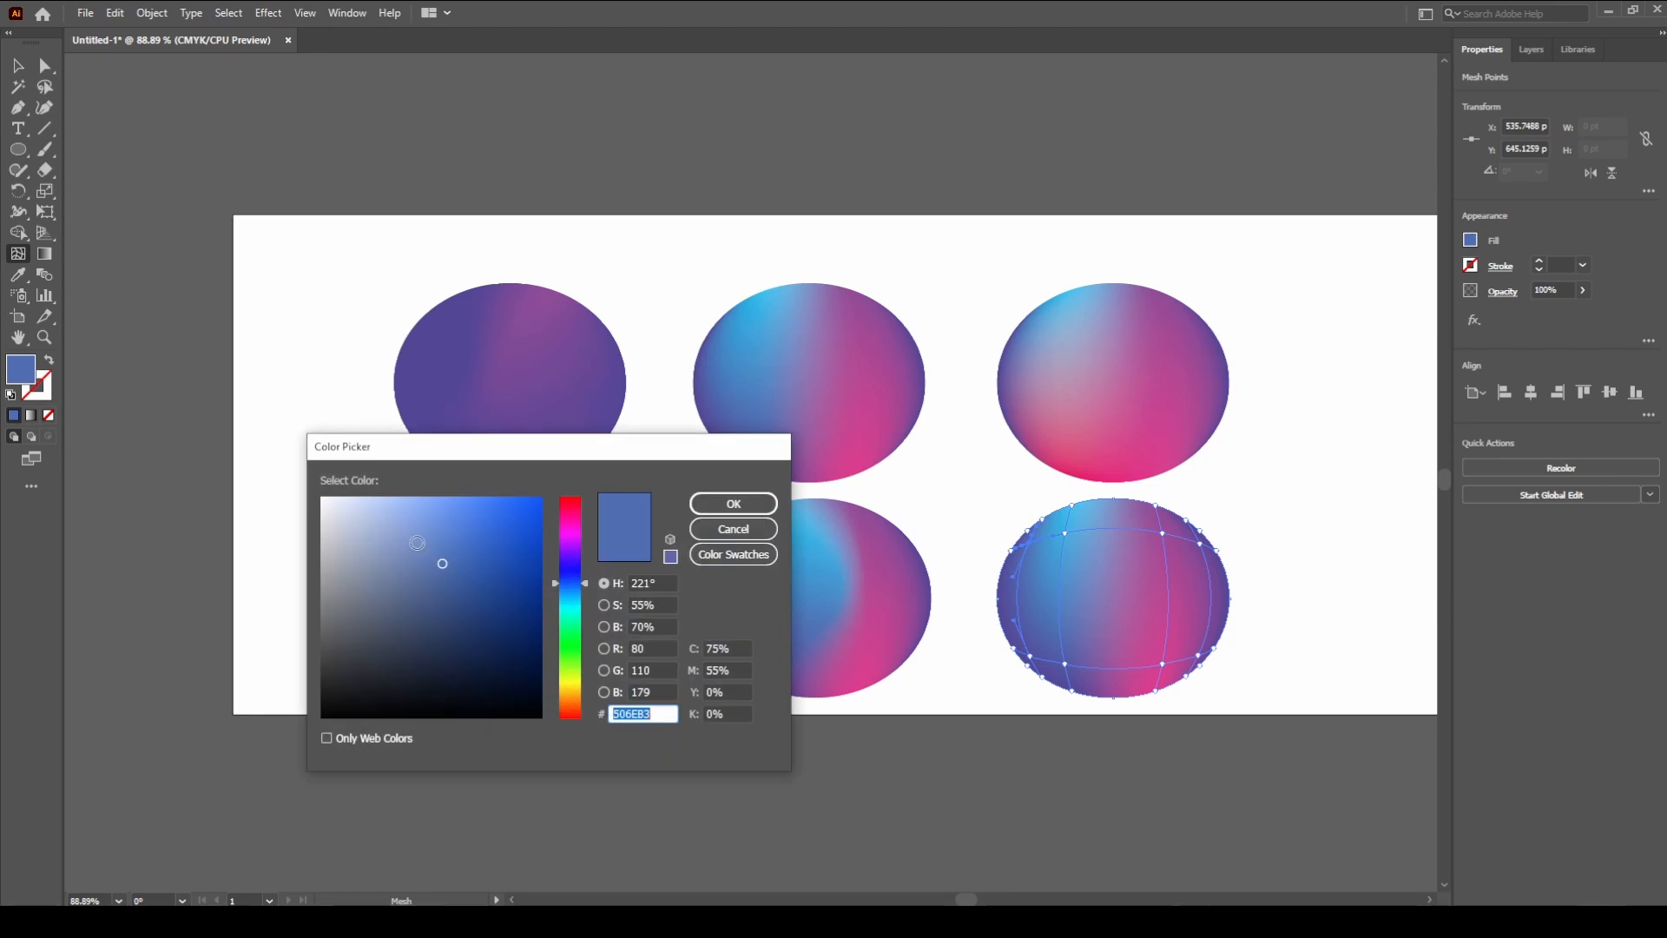
click(570, 534)
click(529, 507)
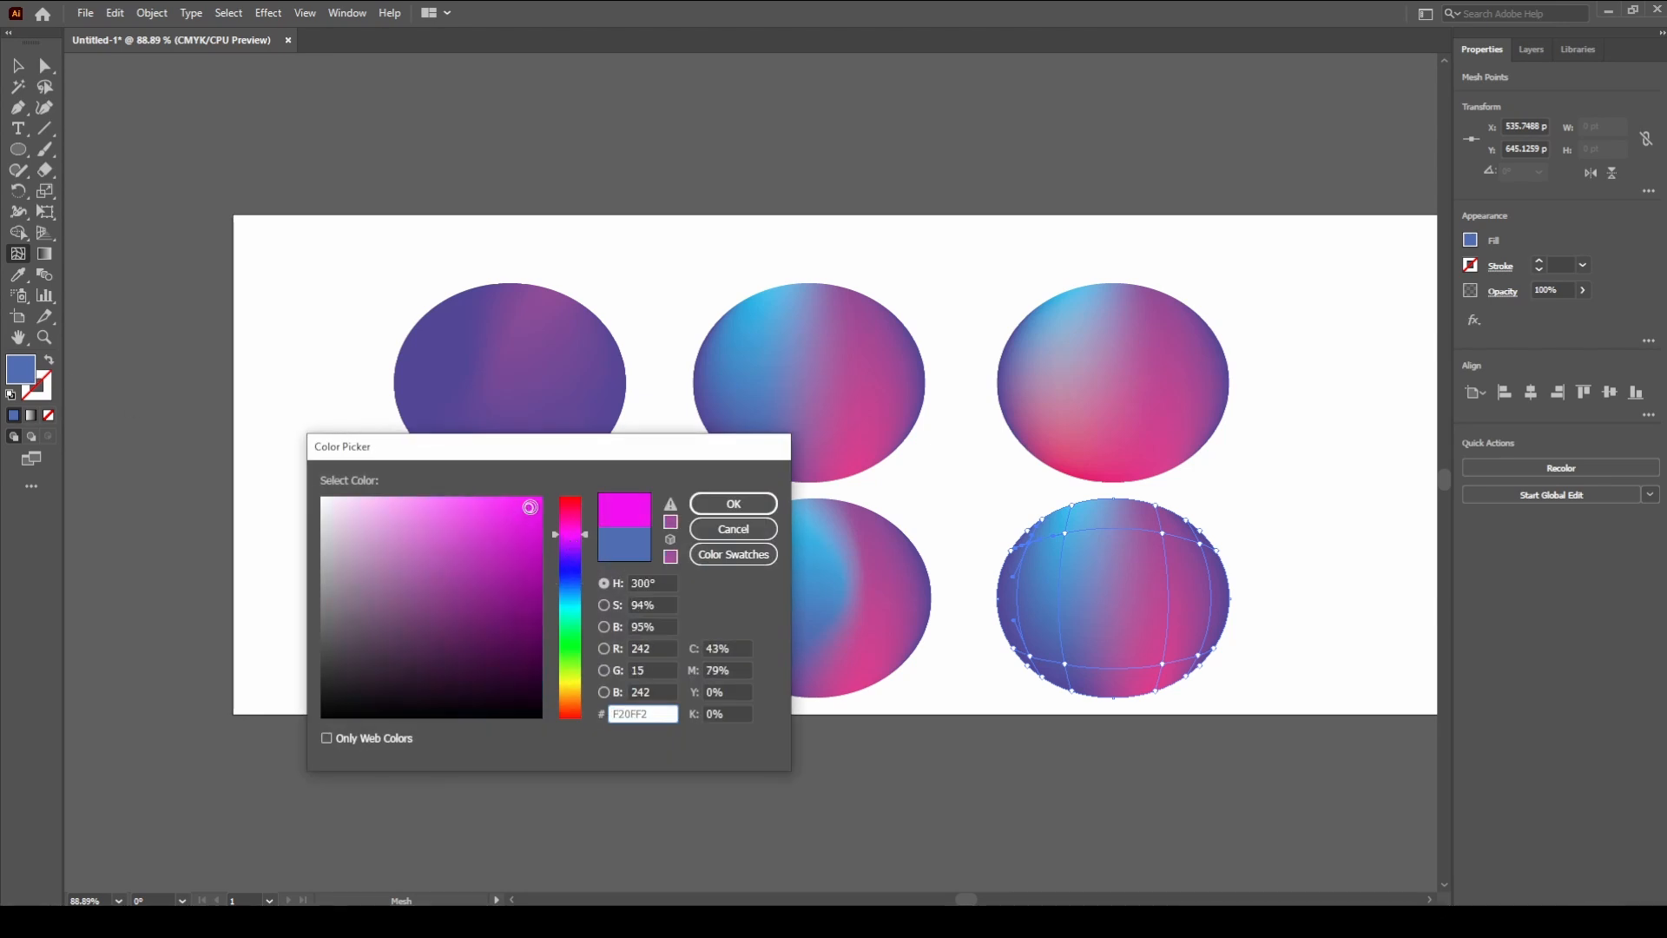
drag(531, 506, 541, 498)
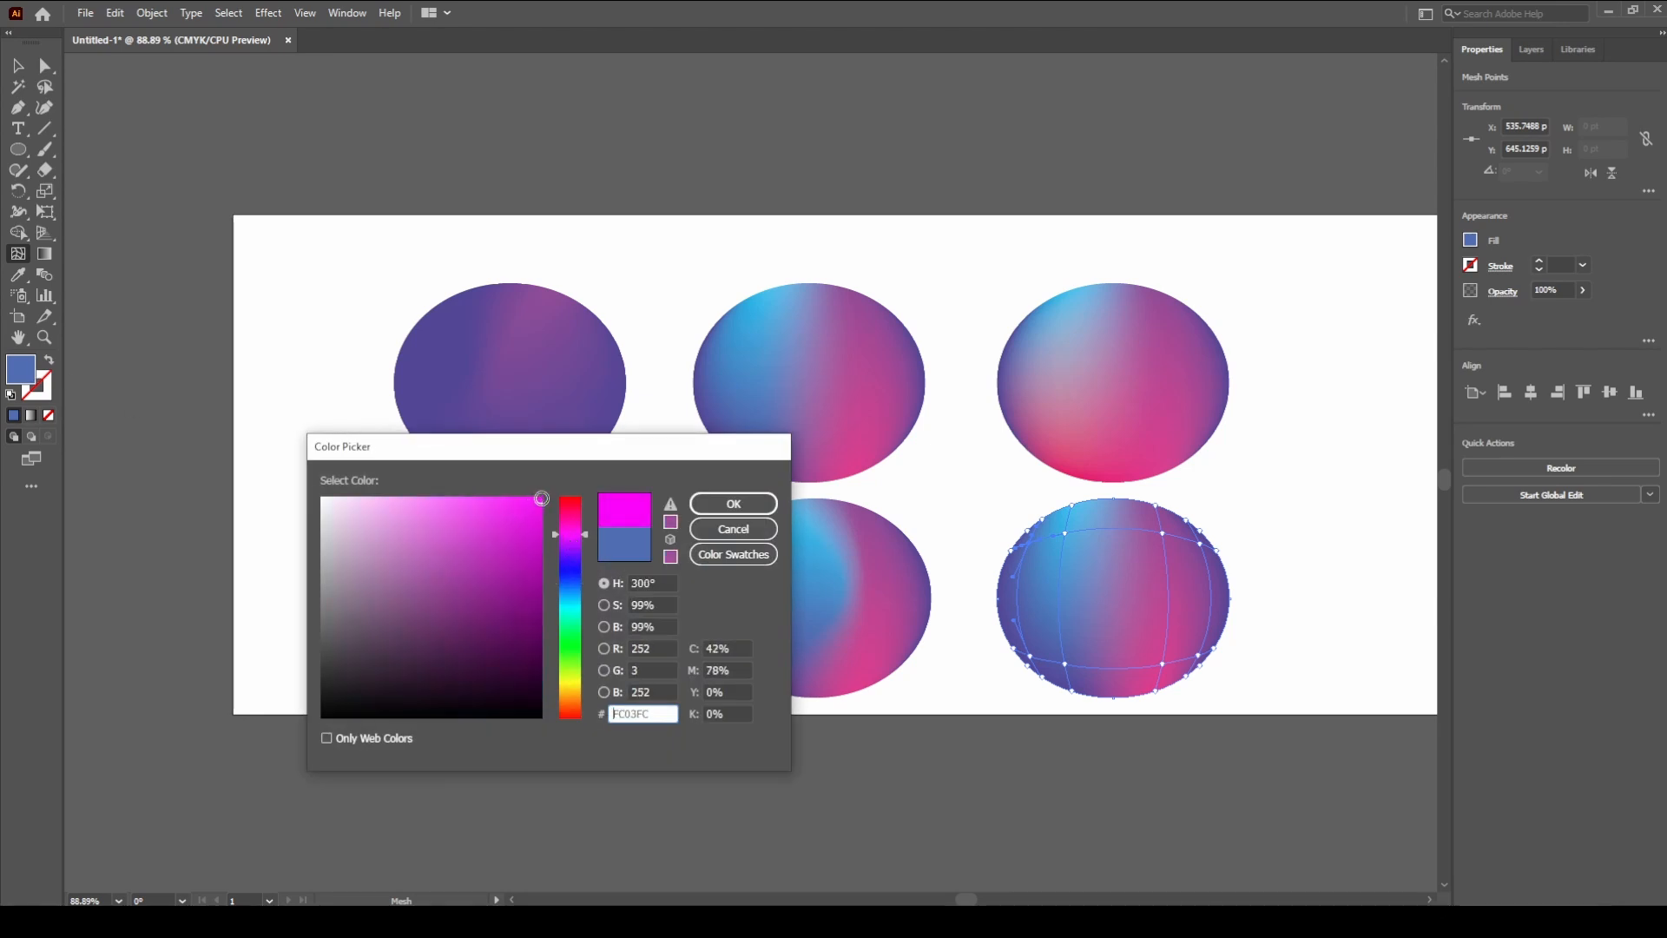
click(748, 505)
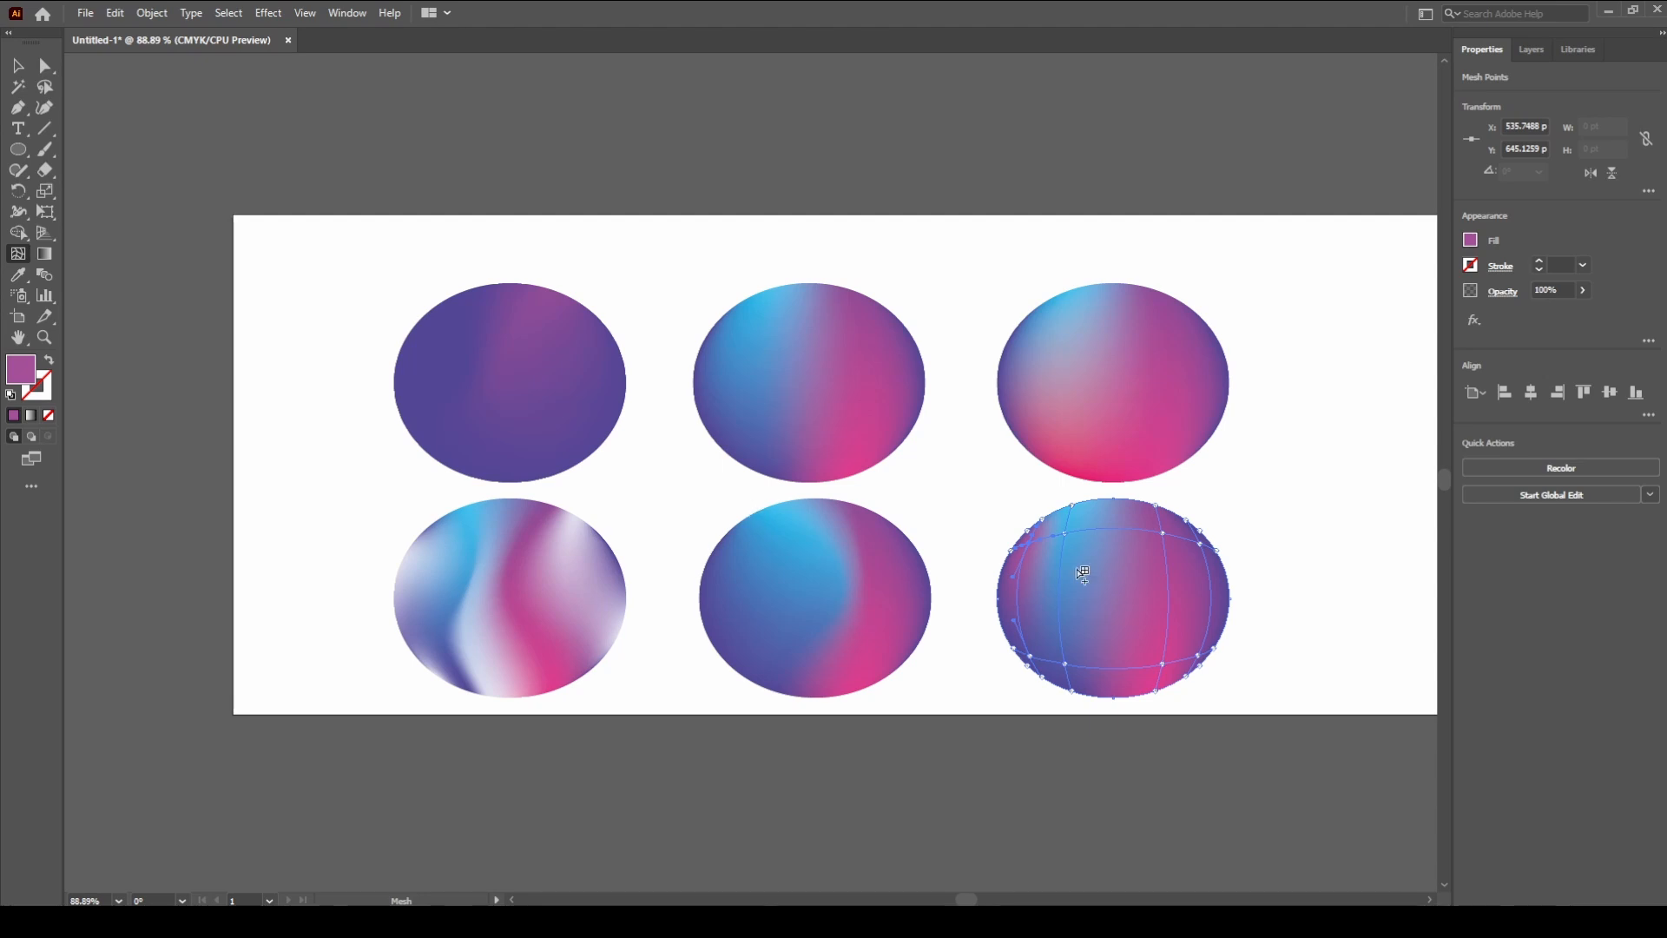
Recolour the third lower ellipse's lower mesh point on its outermost left mesh line to bright cyan with a 180° hue
click(1039, 662)
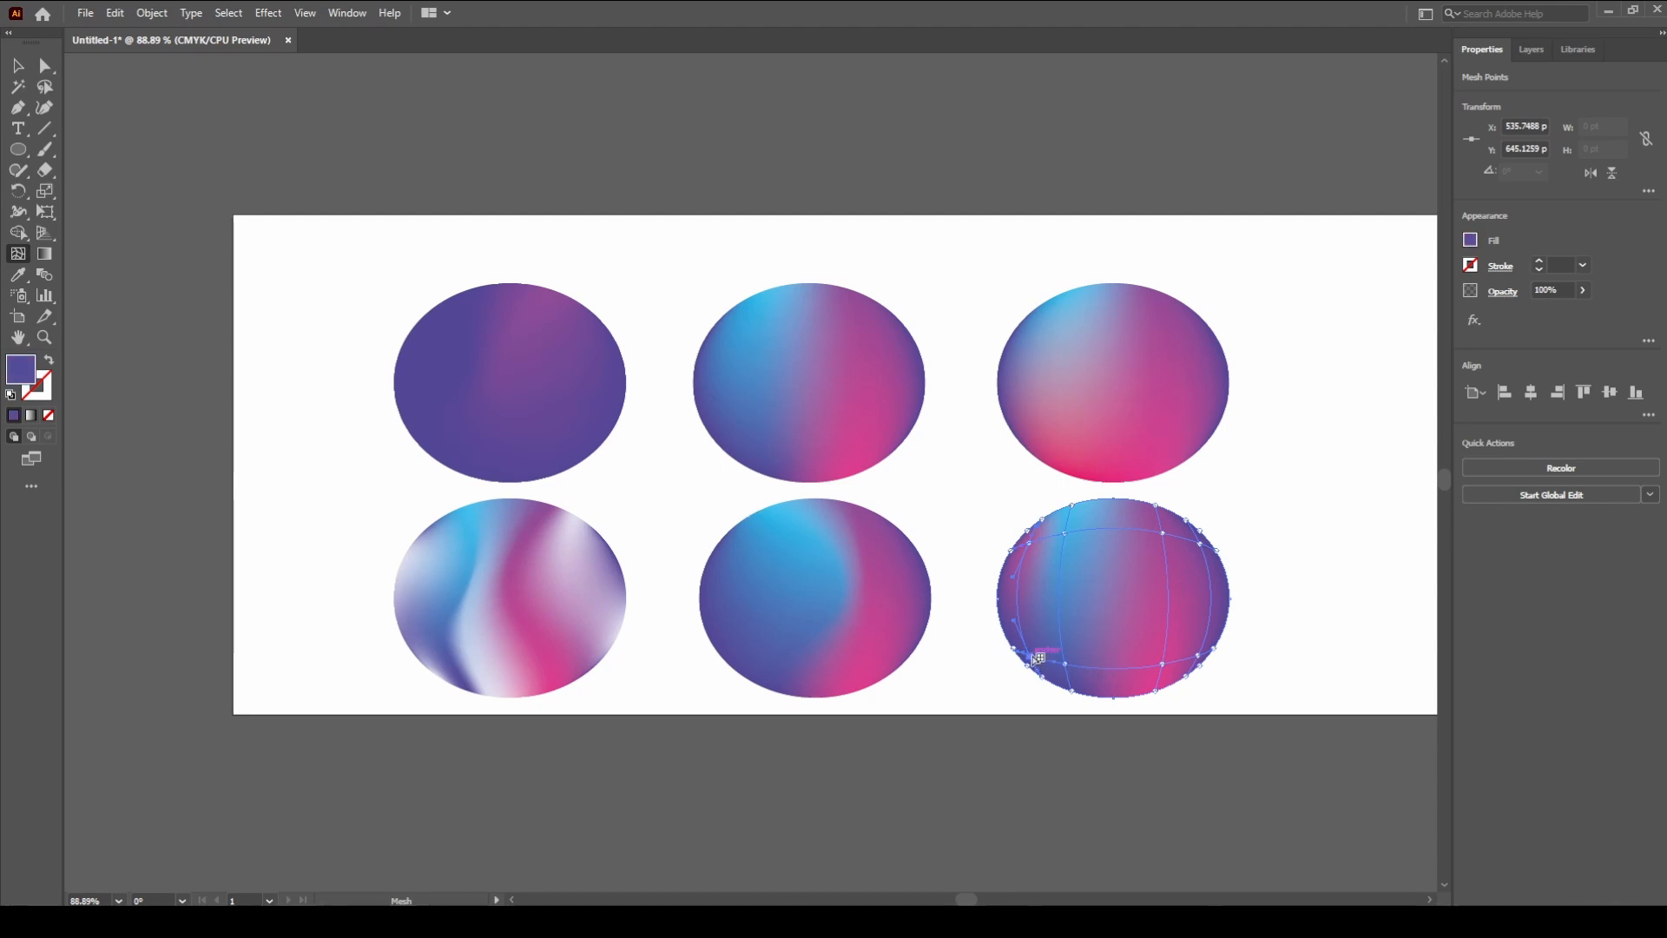
double_click(21, 370)
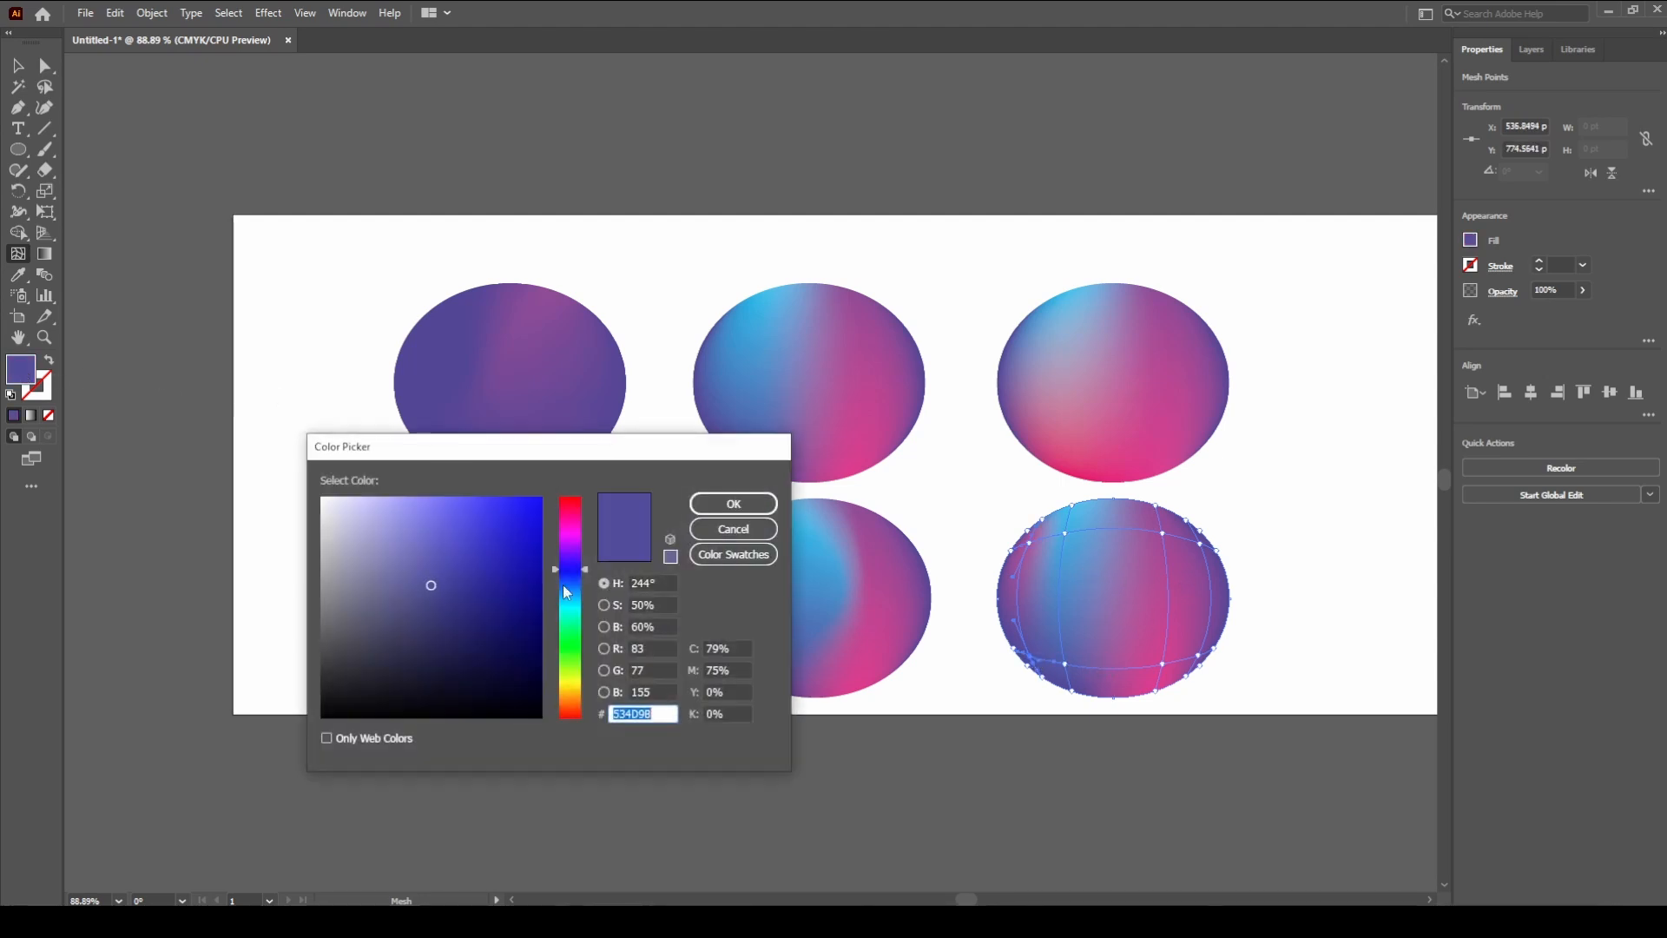
drag(576, 600, 568, 607)
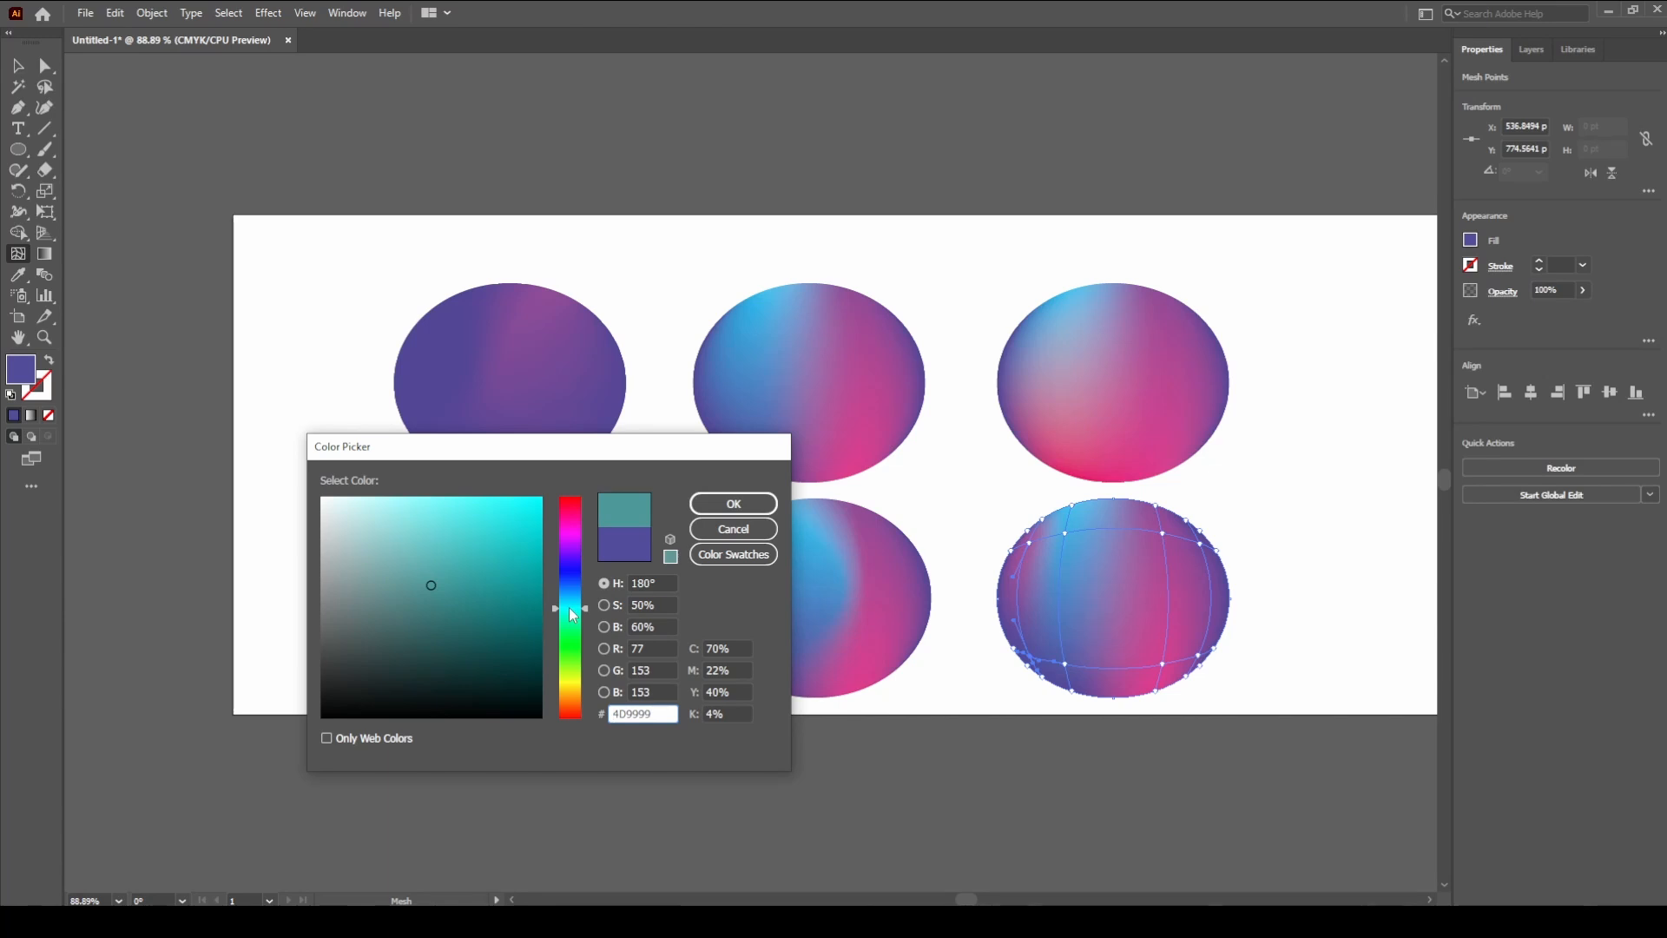
click(525, 507)
click(734, 504)
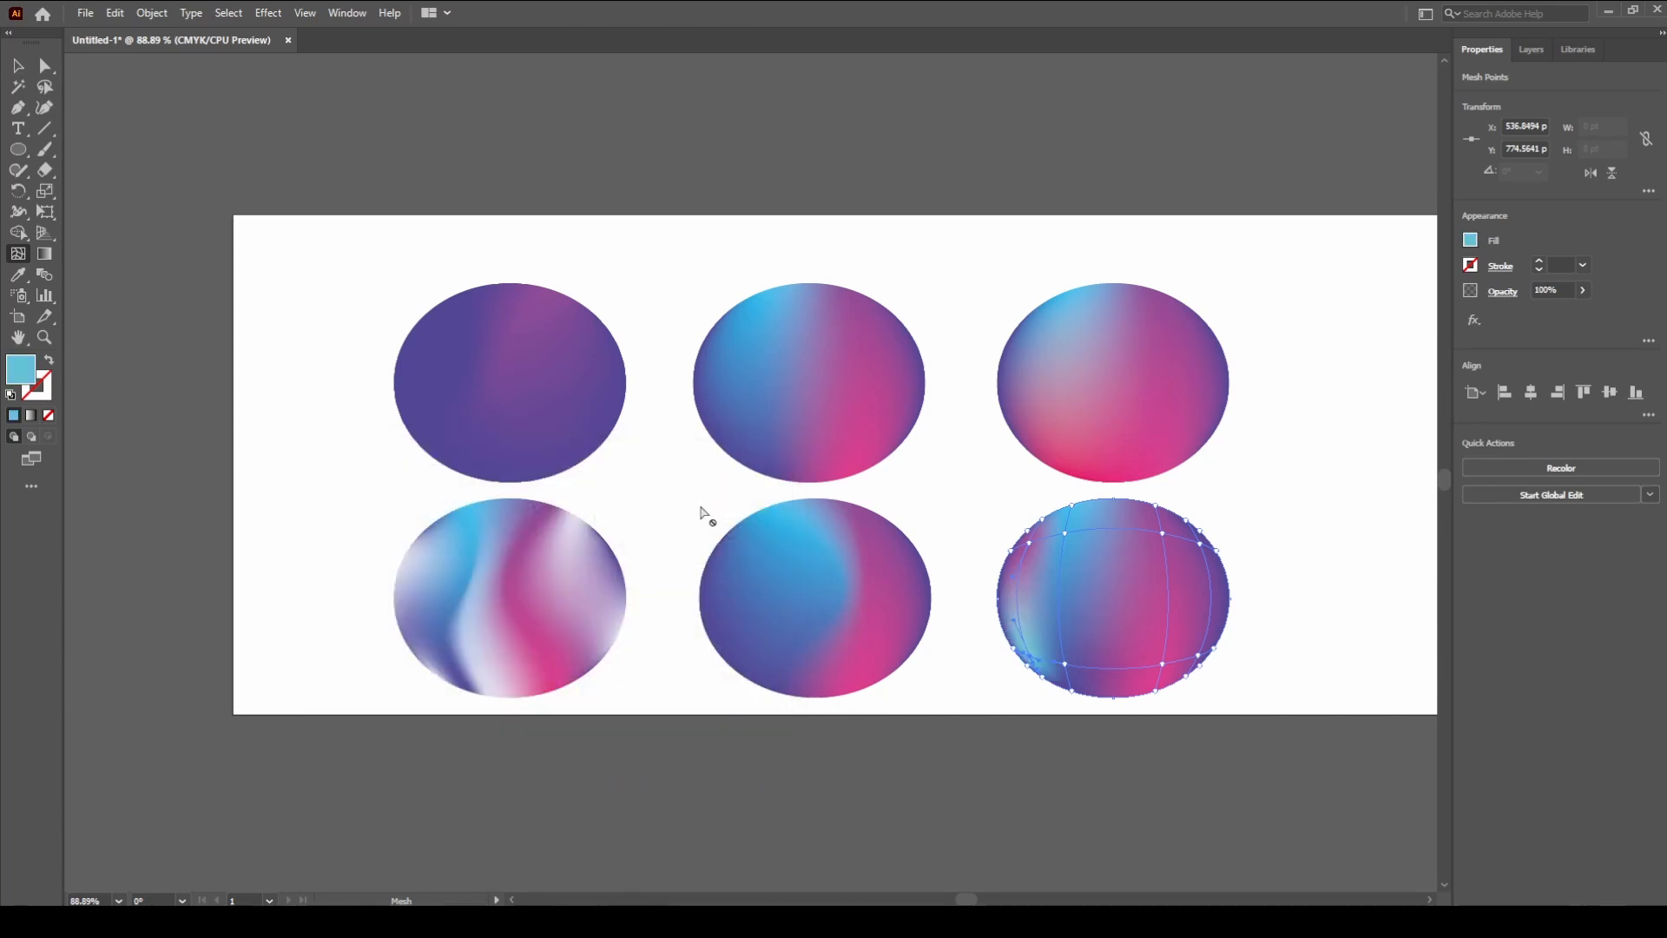
Recolour the pink lower mesh point on the third lower ellipse's inner right mesh line to bright cyan, hue 189°, and deselect the ellipse
click(1165, 665)
double_click(26, 376)
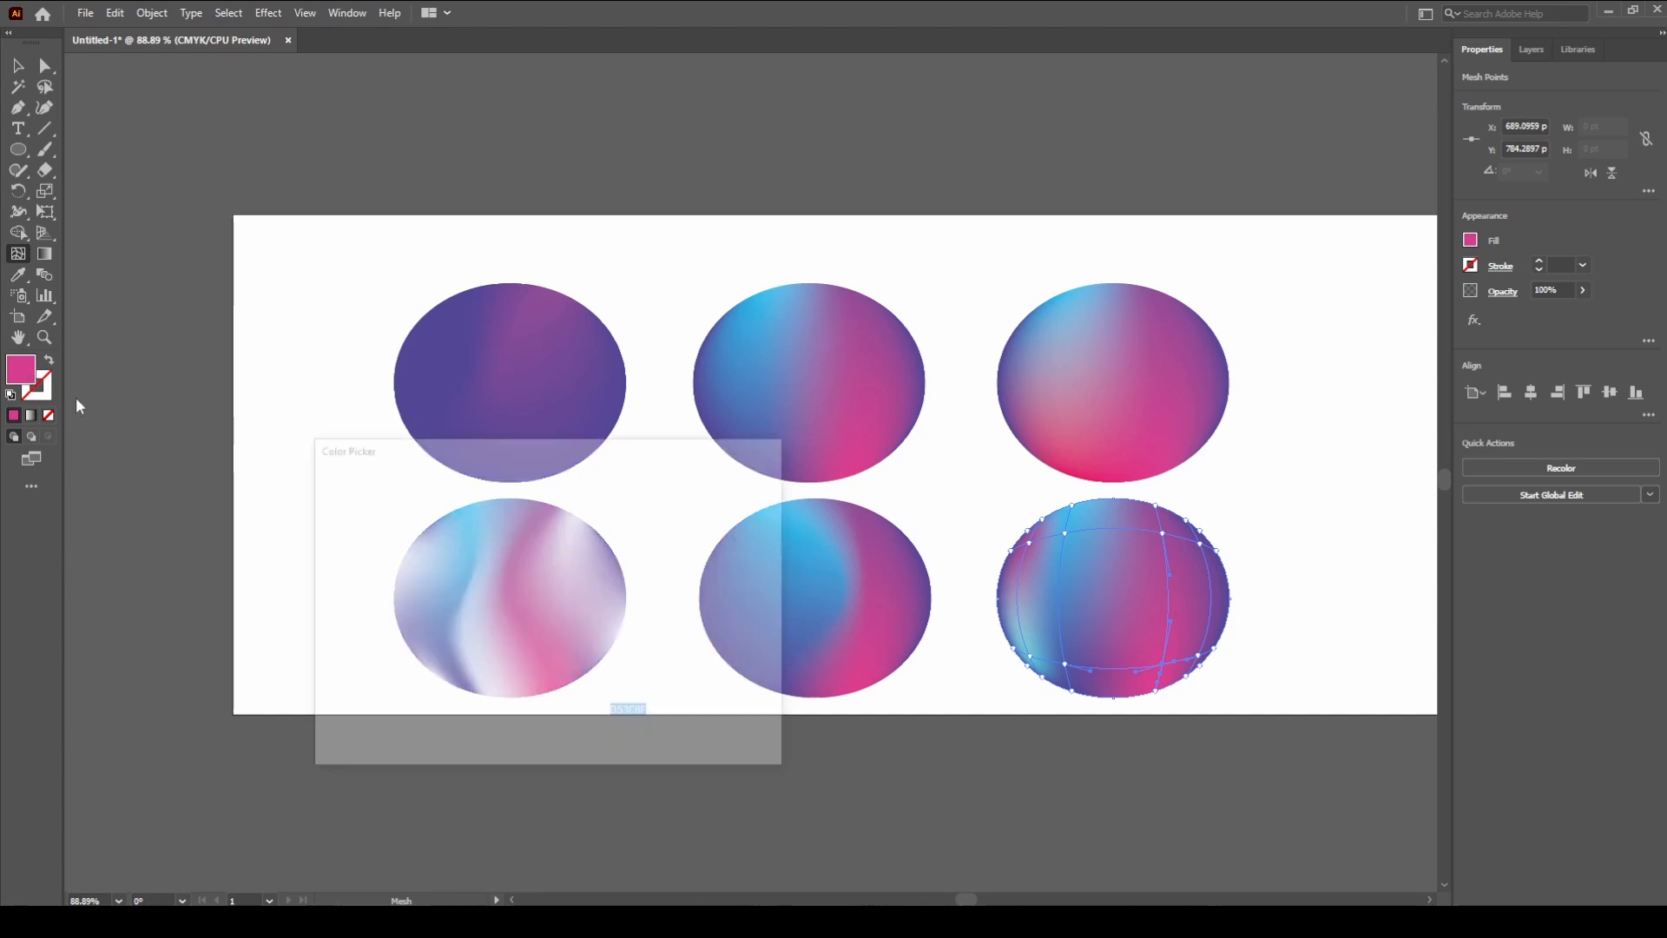
click(569, 604)
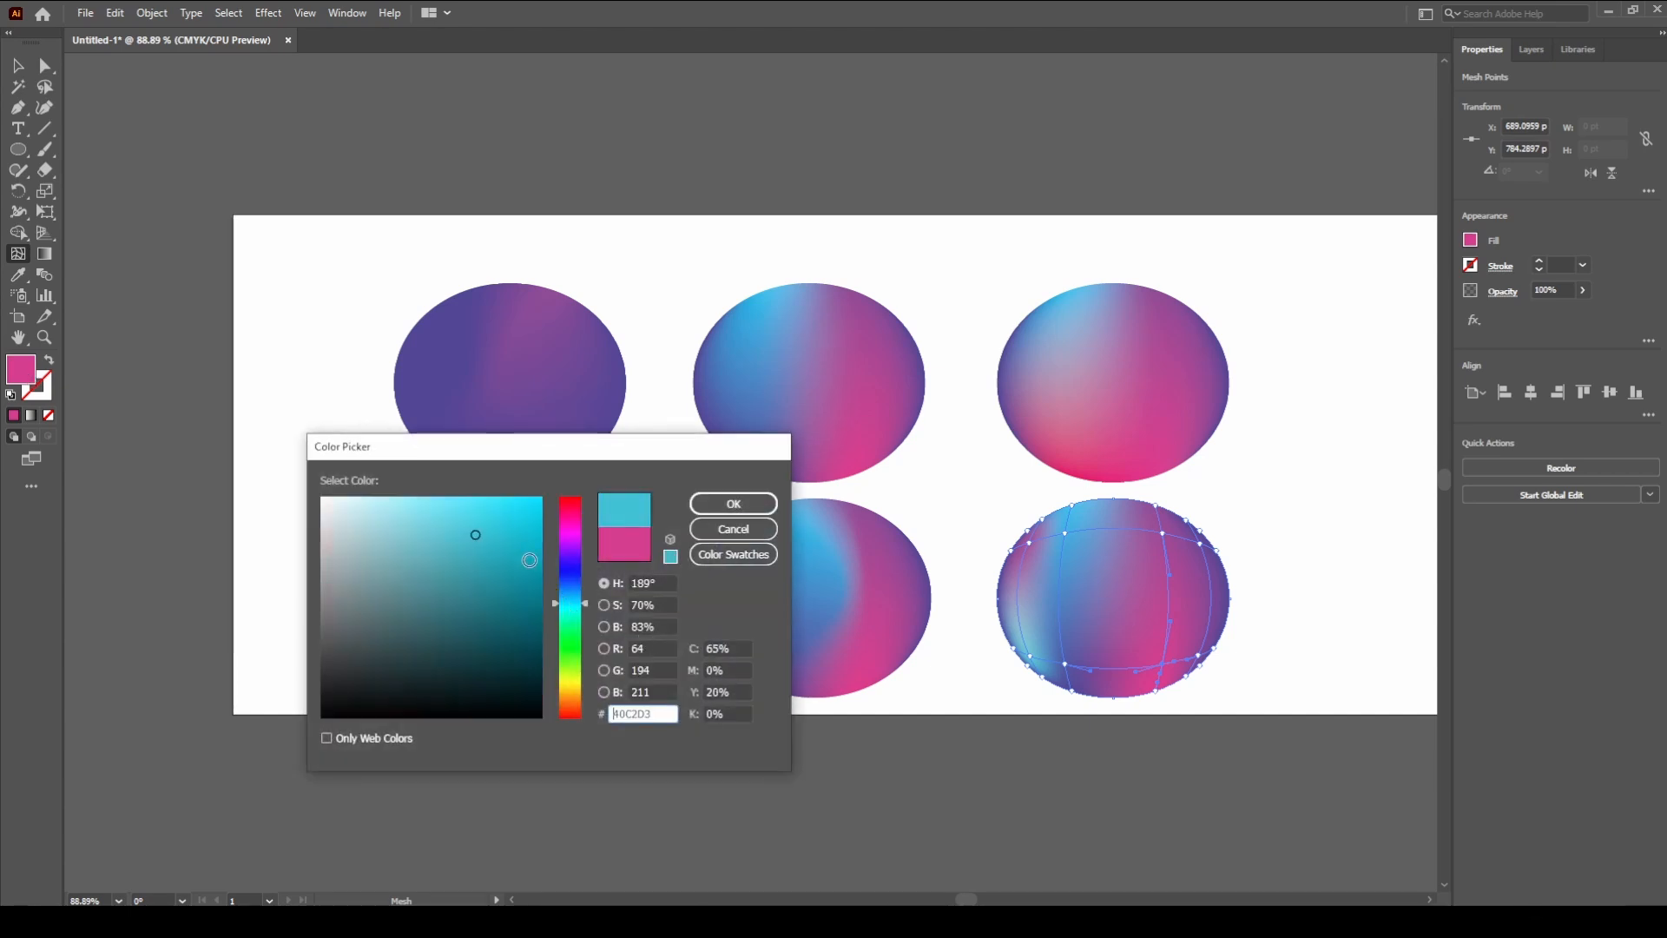
click(536, 508)
click(734, 503)
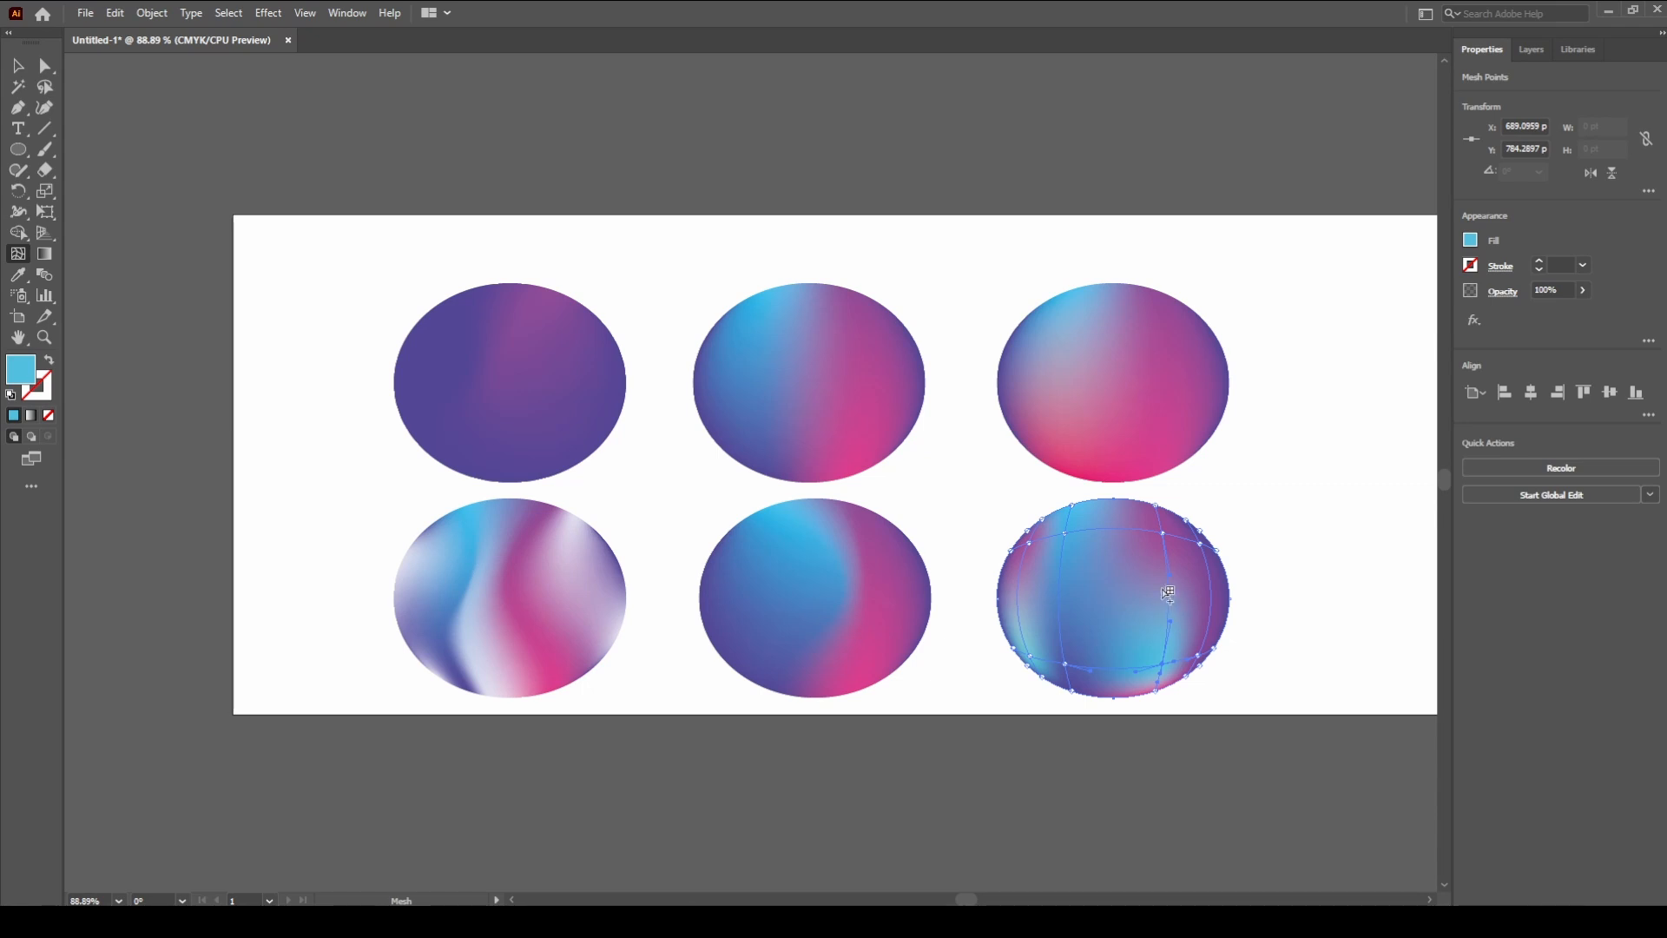
key(v)
click(337, 334)
scroll(1314, 621, down, 2)
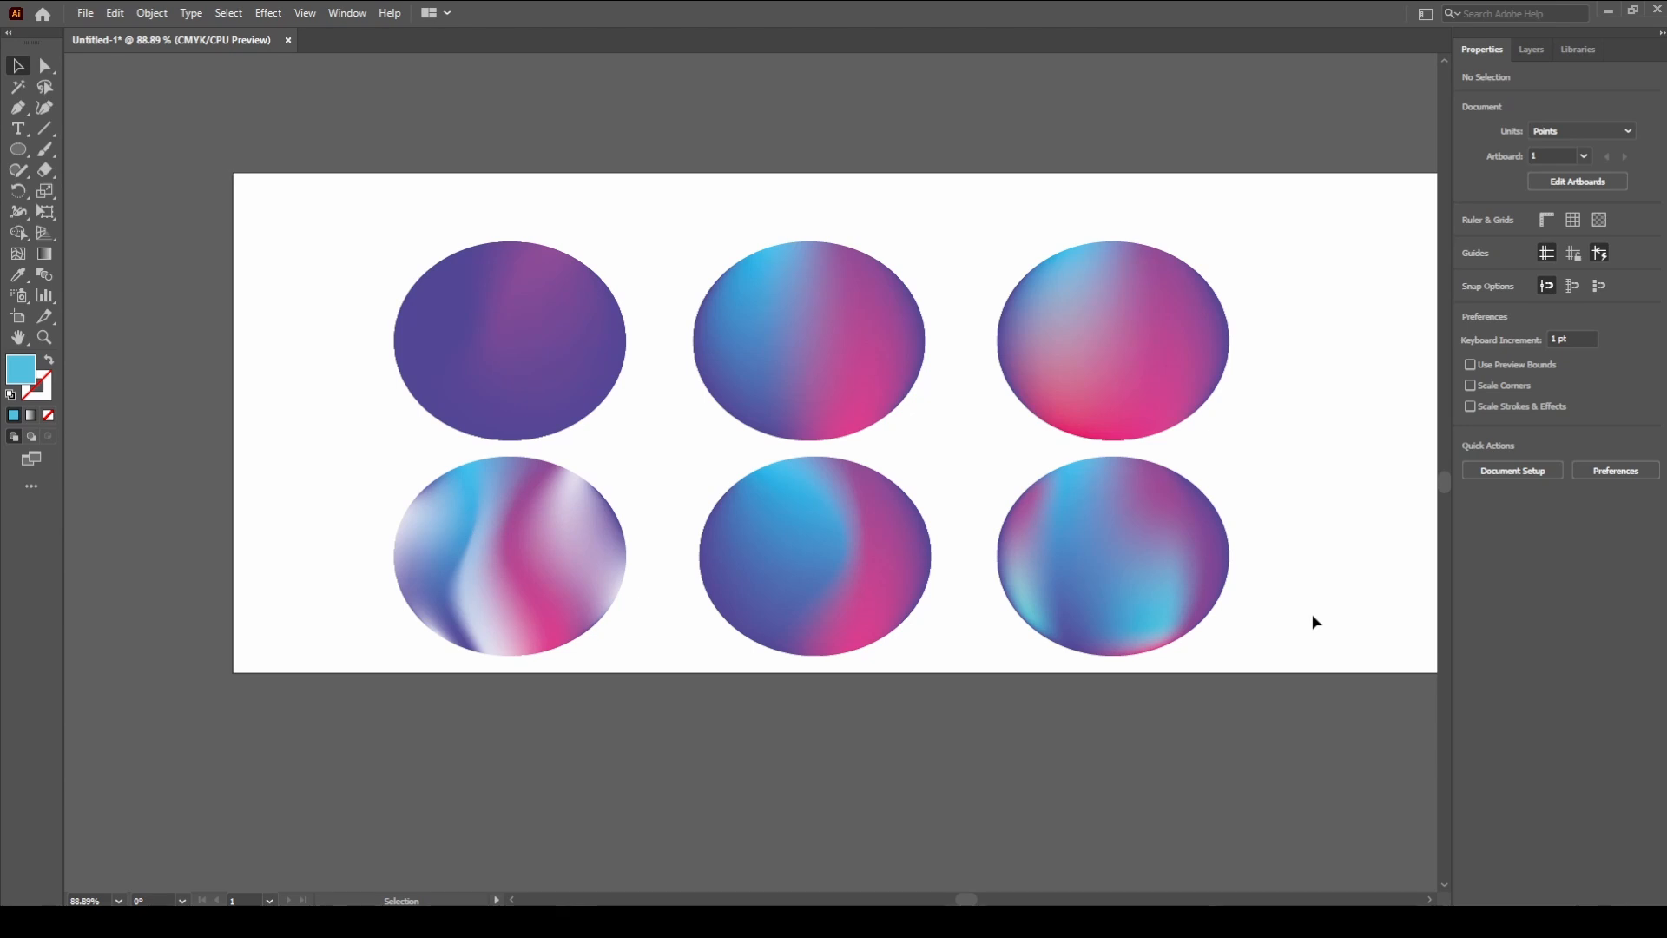
click(1183, 570)
click(1302, 551)
scroll(1199, 526, down, 1)
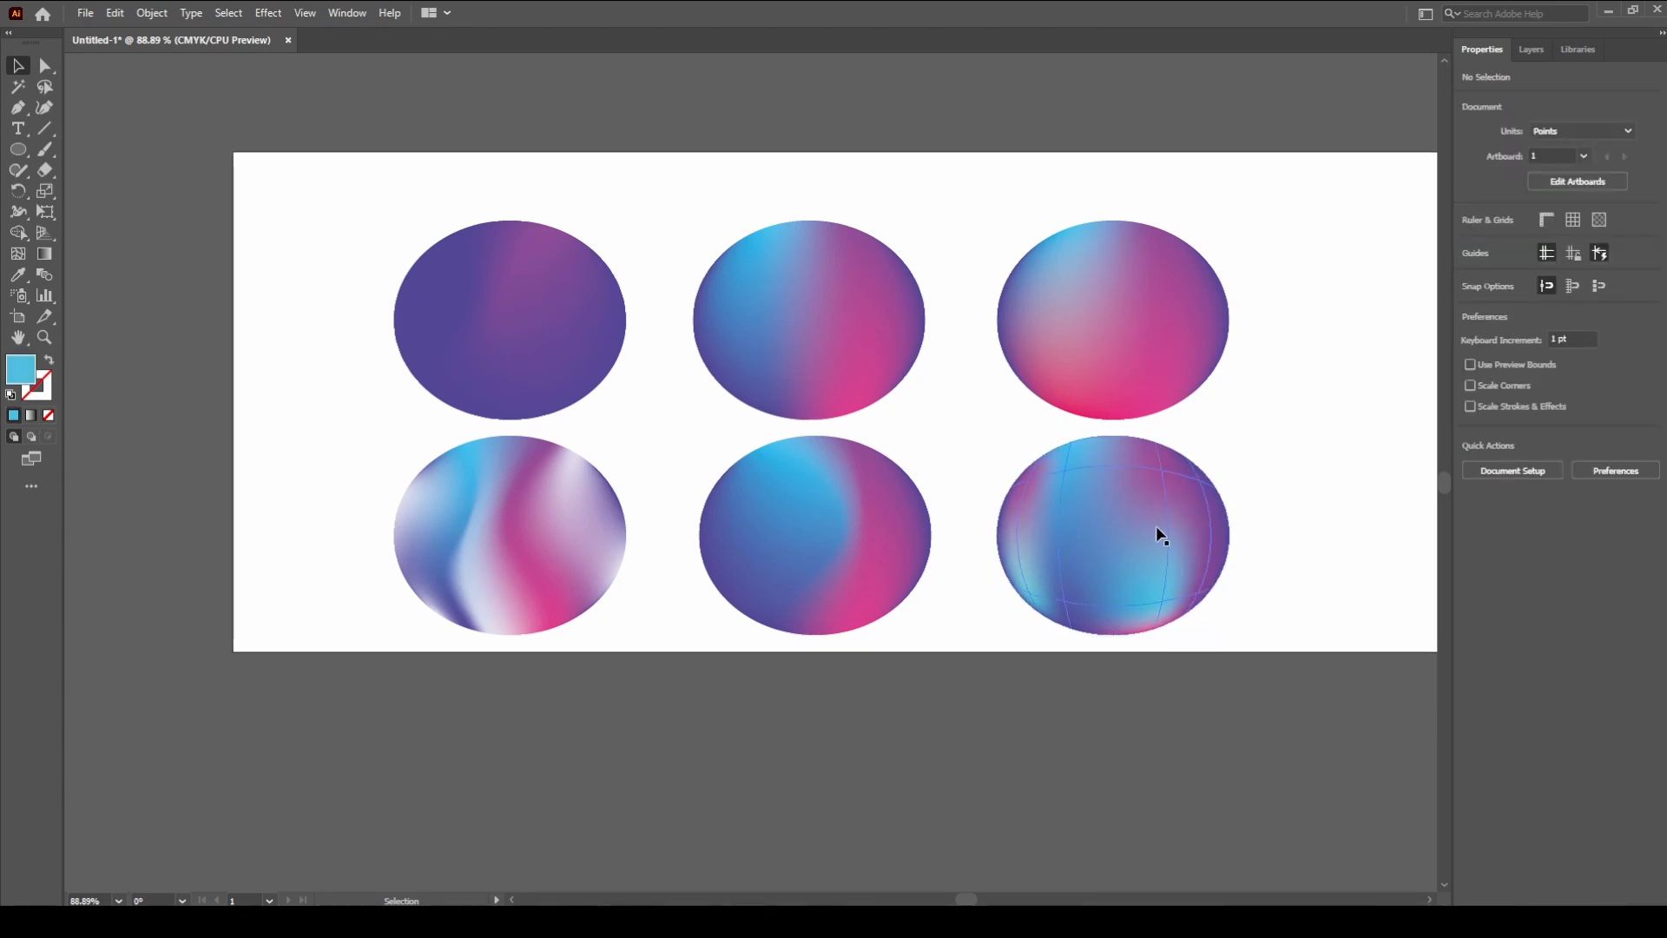
scroll(1154, 532, up, 1)
scroll(1241, 553, up, 2)
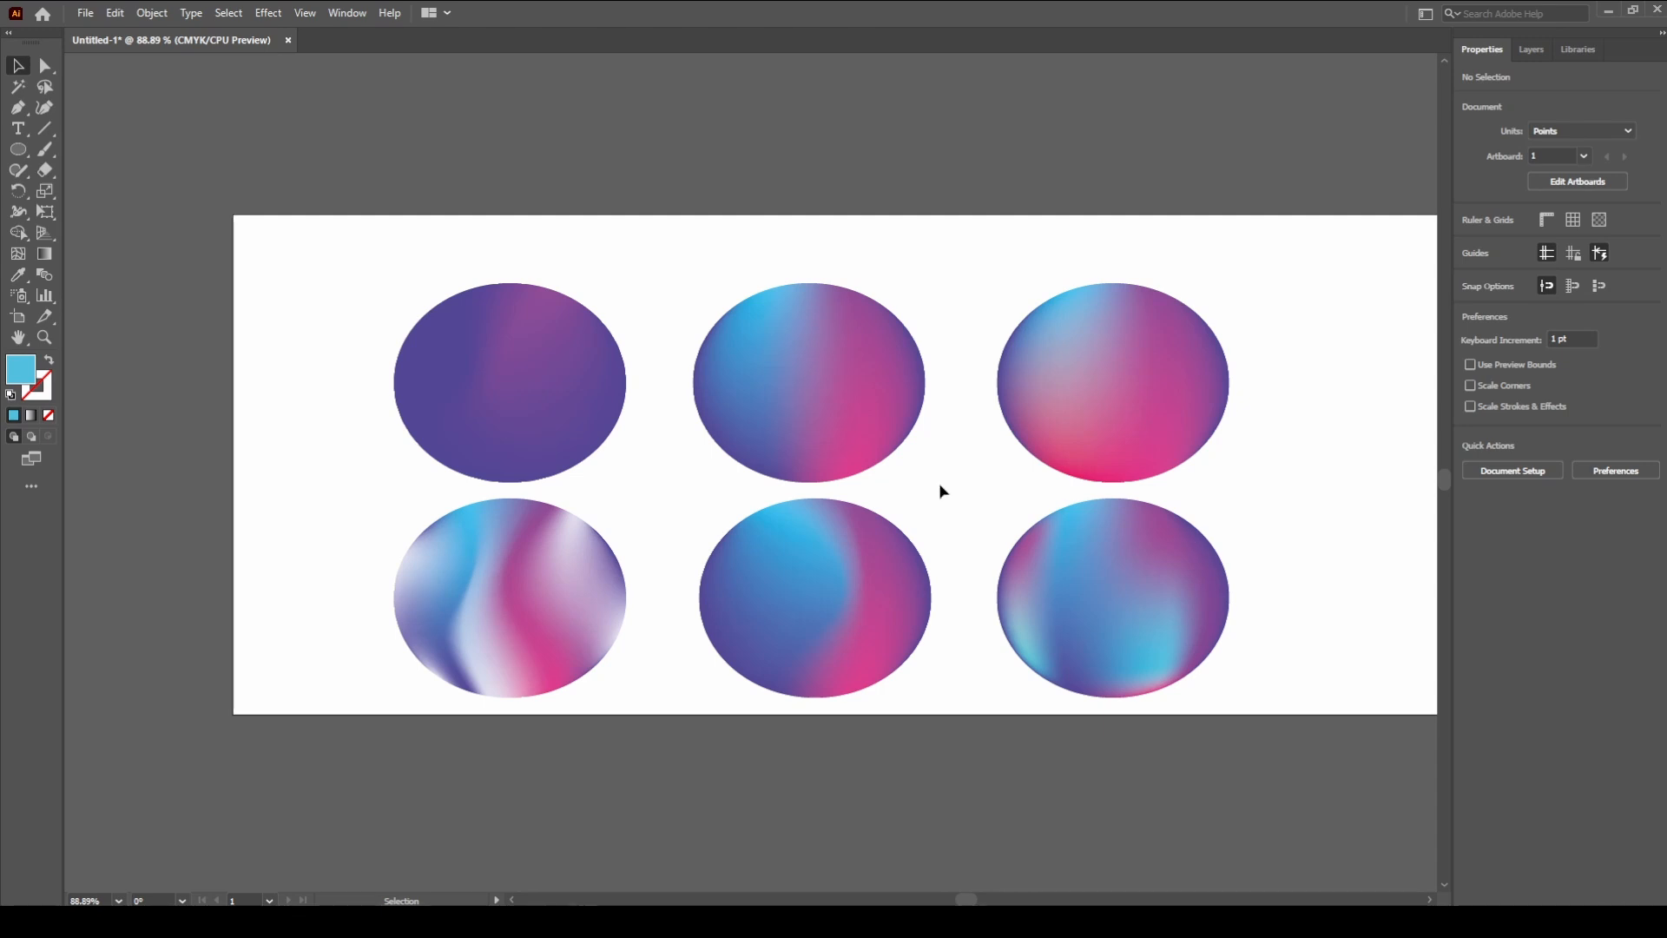
scroll(487, 368, down, 2)
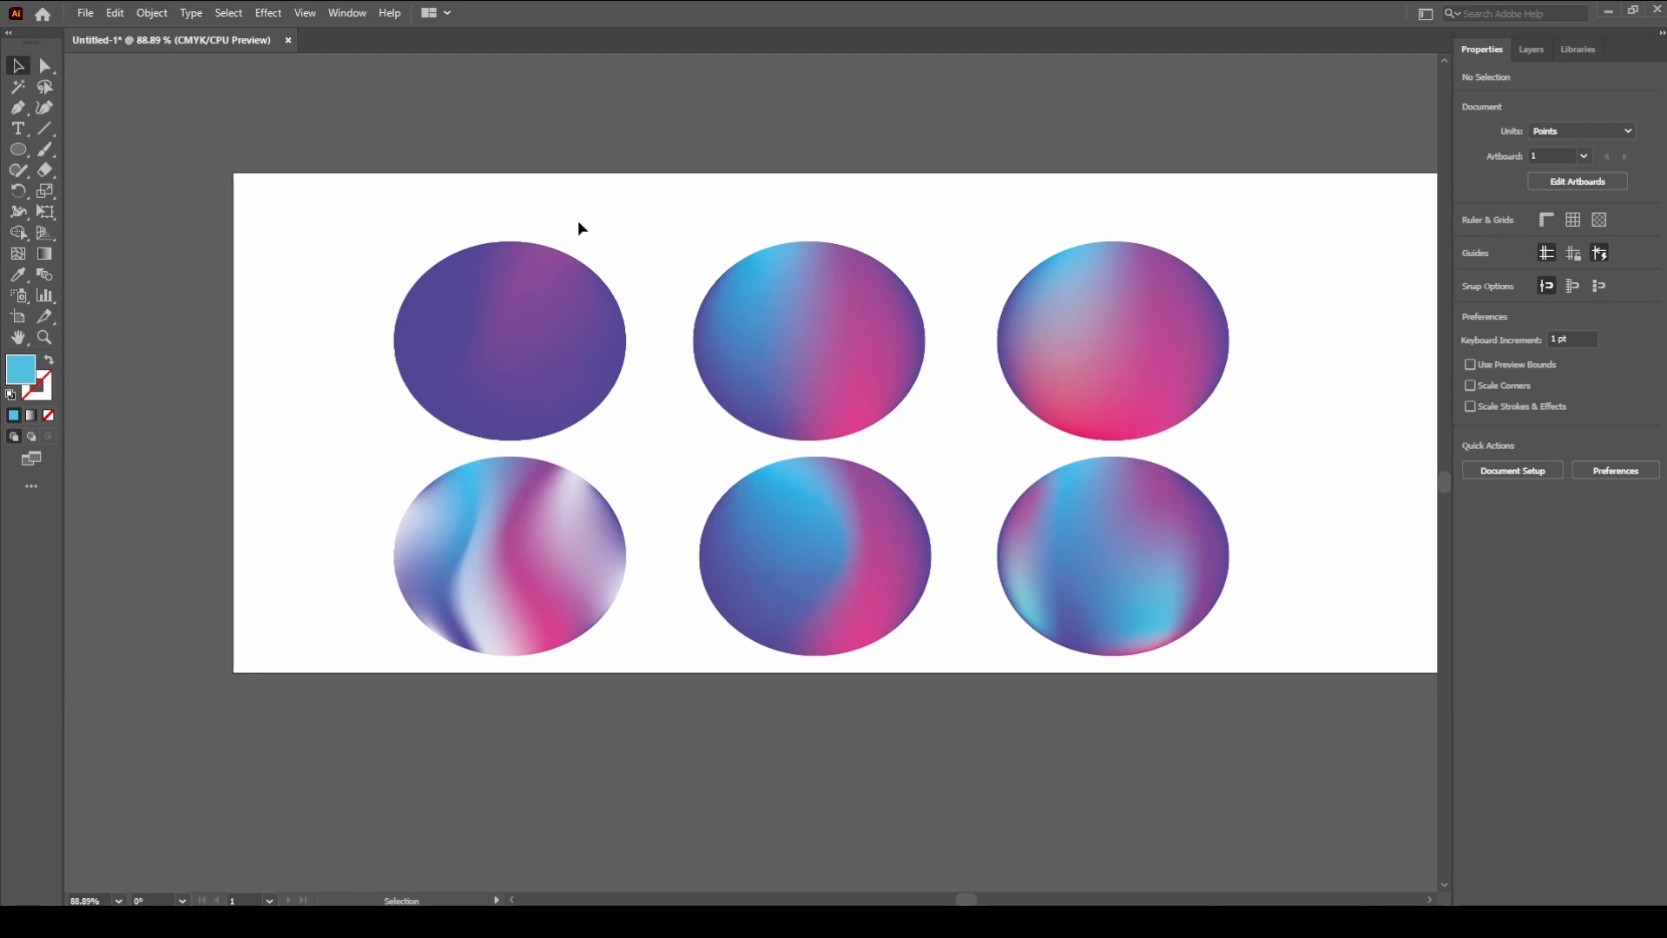
scroll(599, 227, down, 2)
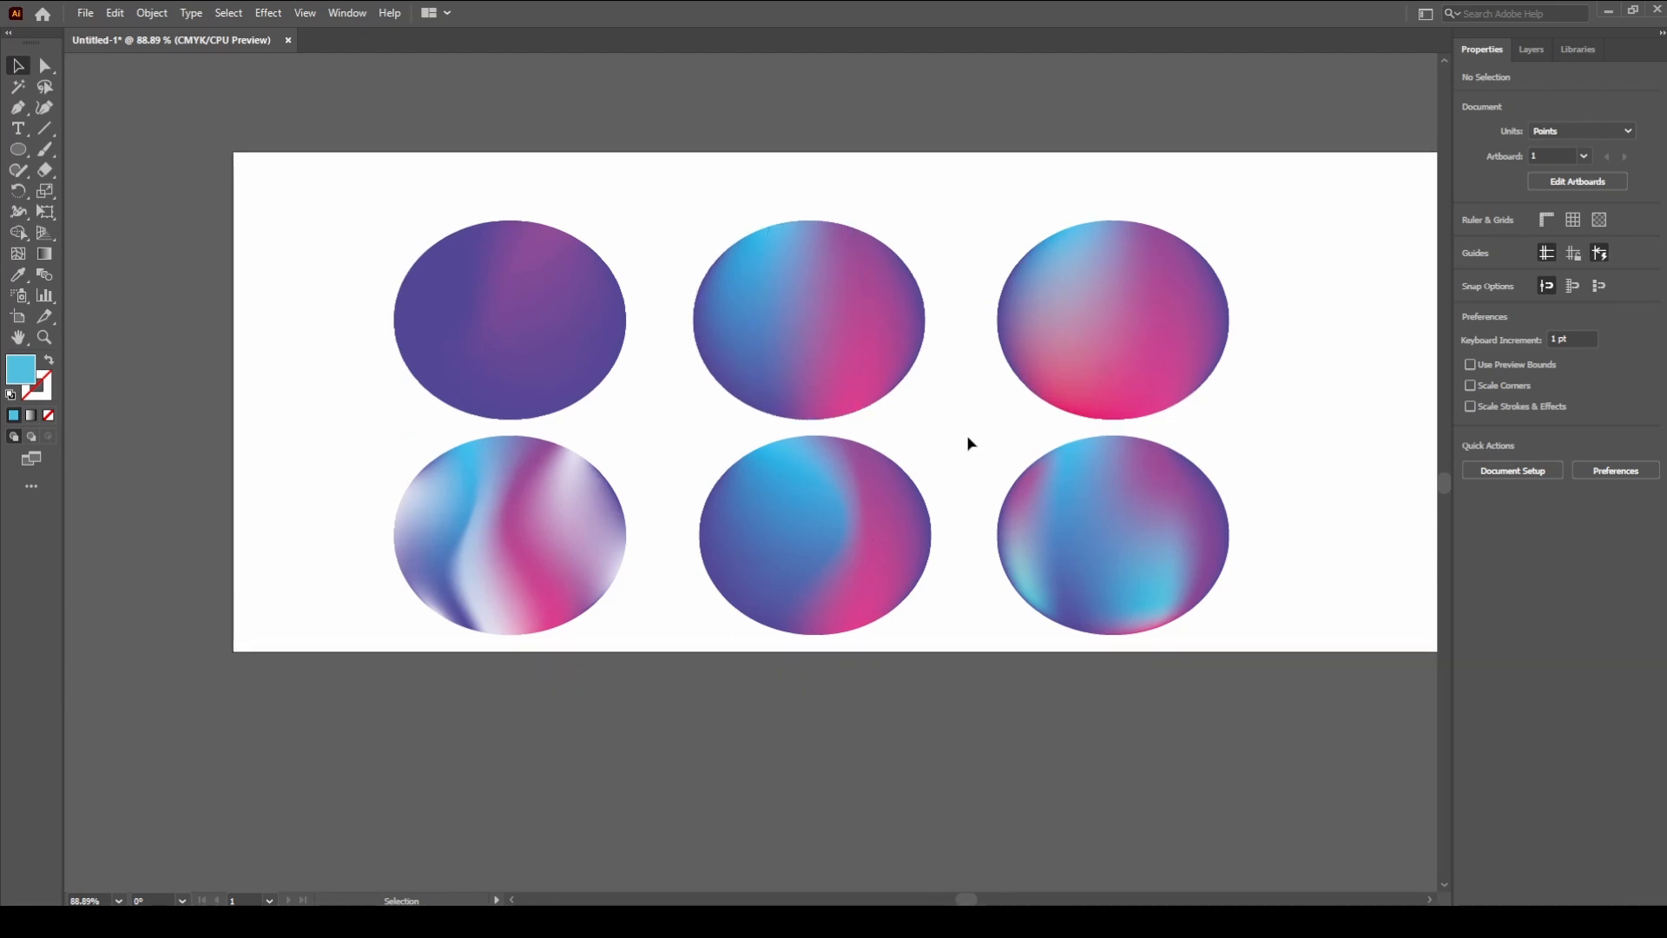